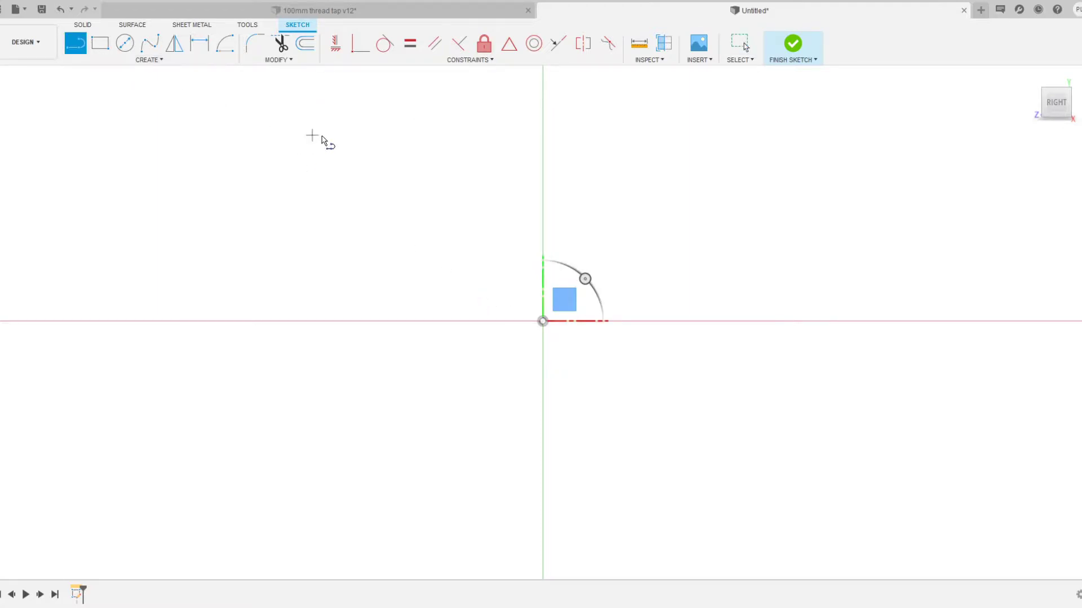
Sketch a closed, irregular seven-sided outline of connected lines around the origin
left_click(293, 127)
left_click(642, 103)
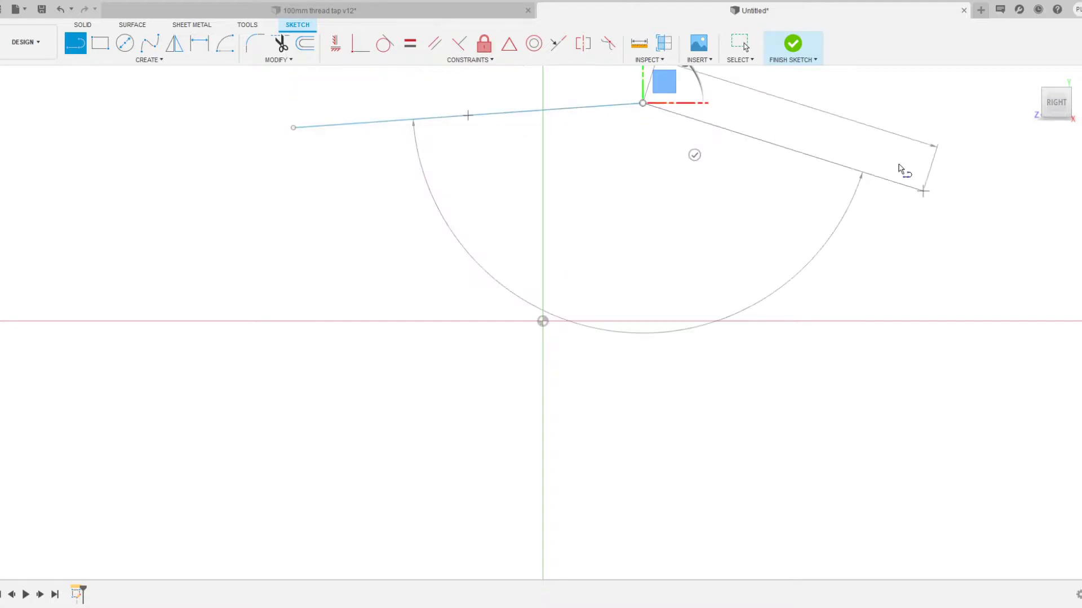
left_click(923, 191)
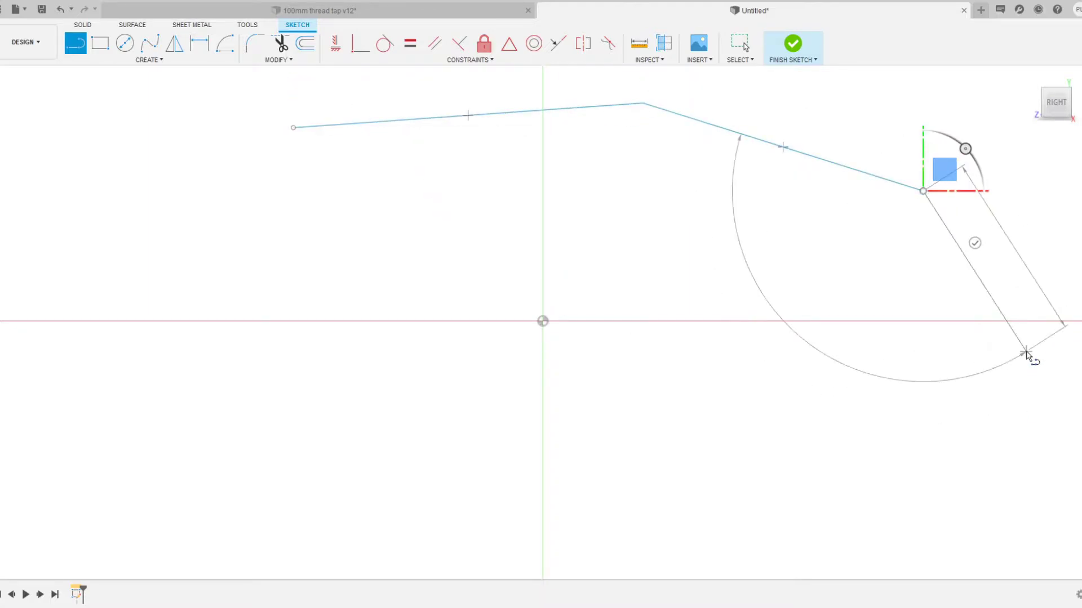
left_click(1026, 351)
left_click(915, 567)
middle_click_drag(825, 483, 922, 327)
left_click(691, 515)
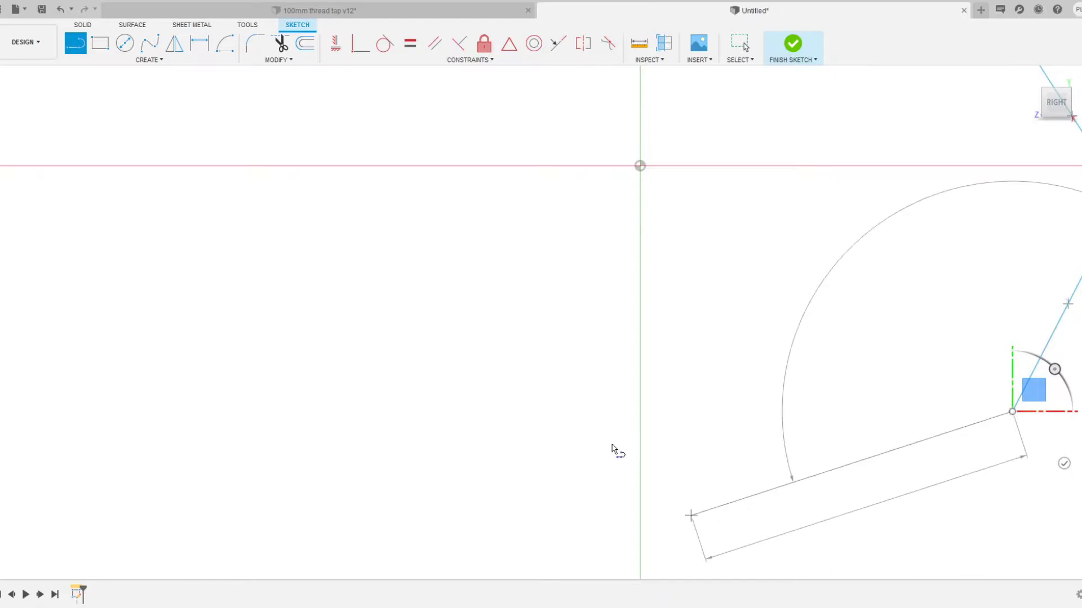
left_click(350, 317)
middle_click_drag(309, 189, 416, 314)
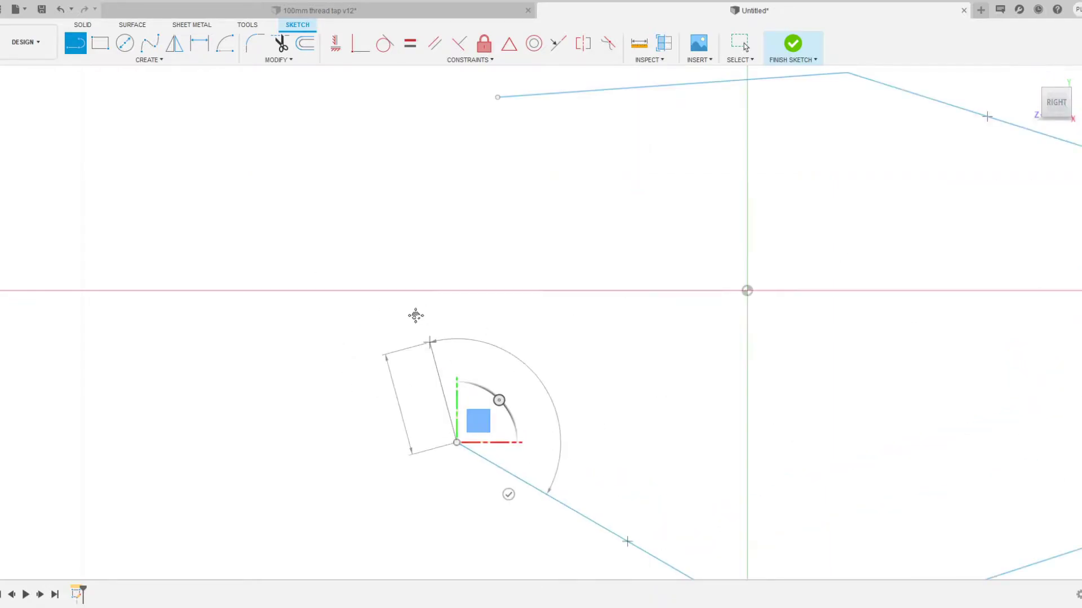
left_click(498, 101)
middle_click_drag(609, 205, 492, 186)
scroll(491, 233, "down", 3)
middle_click_drag(536, 253, 435, 286)
key("Escape")
Fillet the upper-left corner of the outline with a radius of 30
left_click(240, 73)
left_click(255, 43)
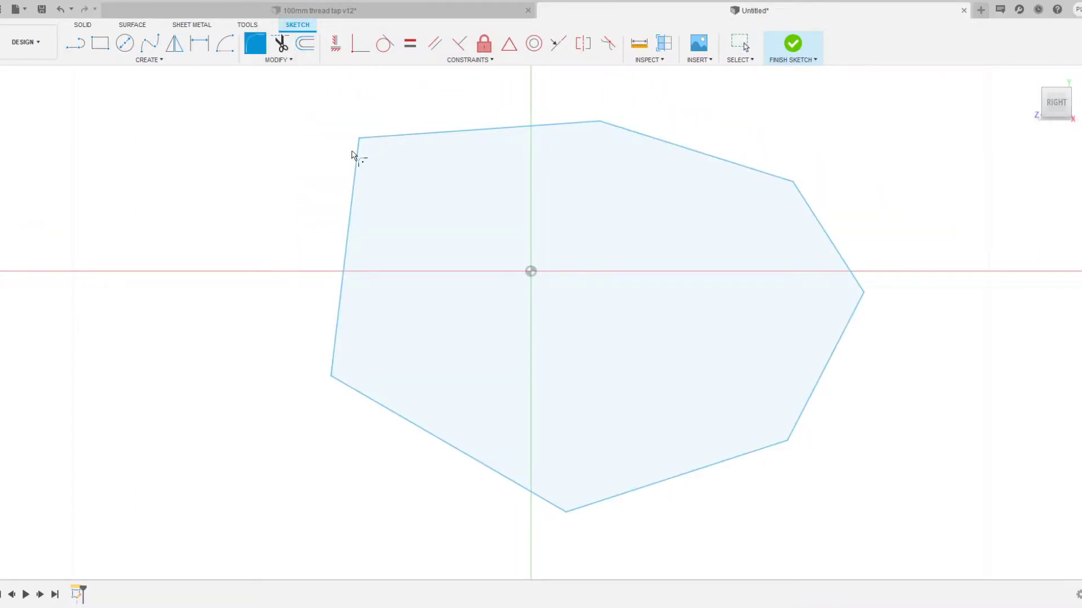
left_click(357, 159)
left_click(374, 139)
key("Escape")
Fillet the upper-right and rightmost corners of the outline with an equal radius of about 47.4
left_click(255, 45)
left_click(768, 173)
left_click(812, 209)
left_click_drag(795, 178, 795, 181)
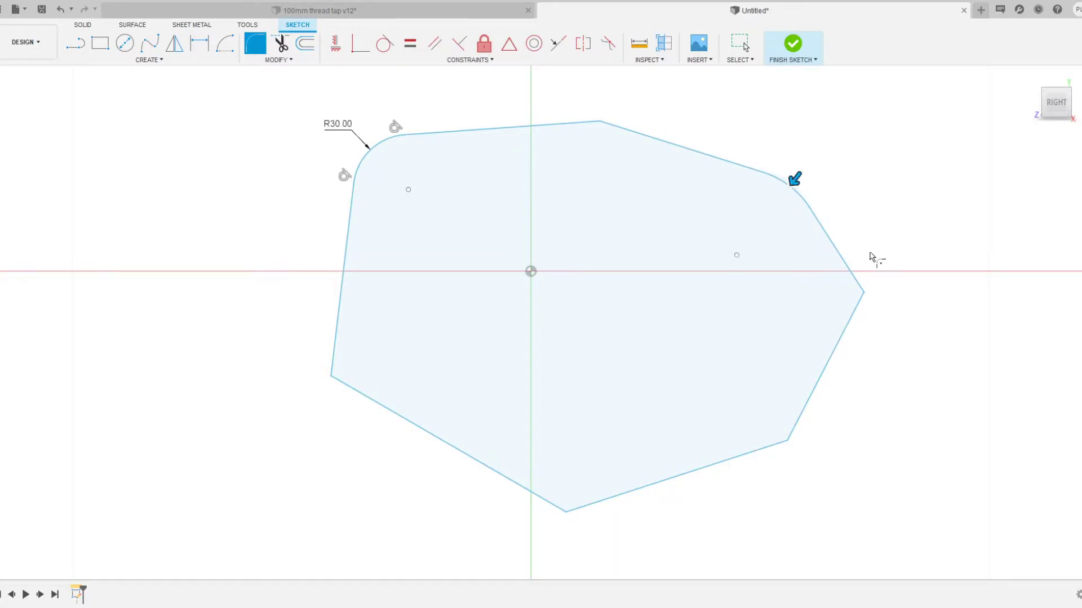
left_click(850, 270)
left_click(844, 332)
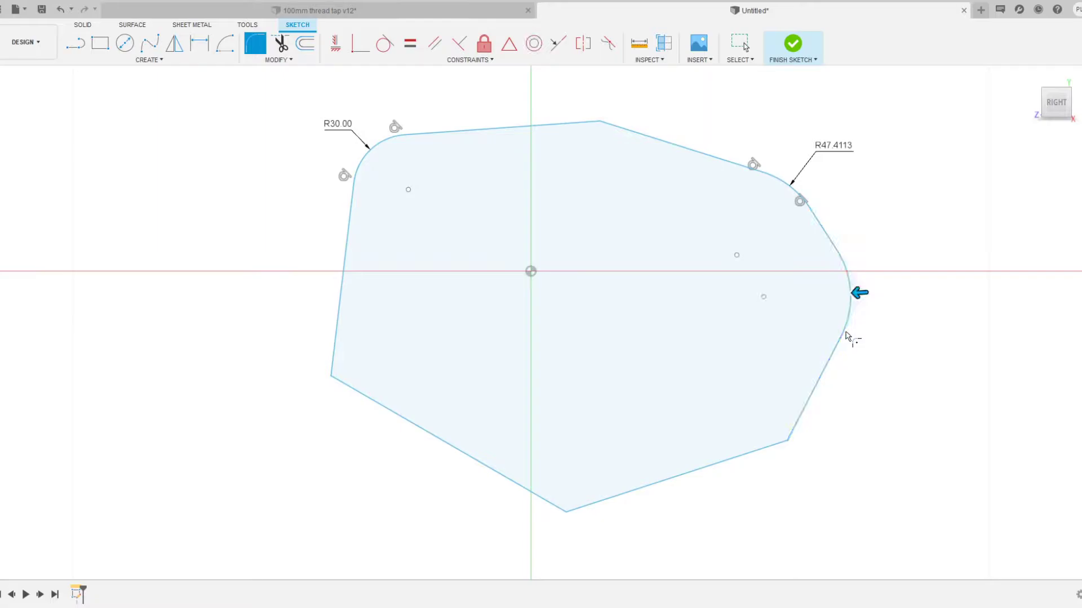
Fillet the lower-right and bottom corners of the outline, keeping the same radius as the previous corners
left_click(787, 440)
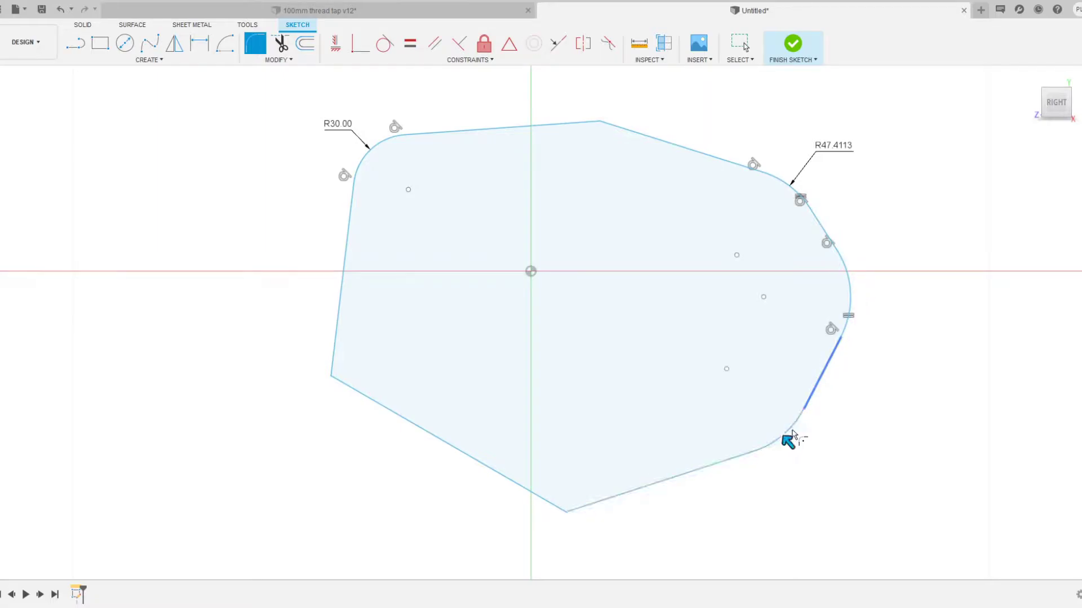
left_click(550, 502)
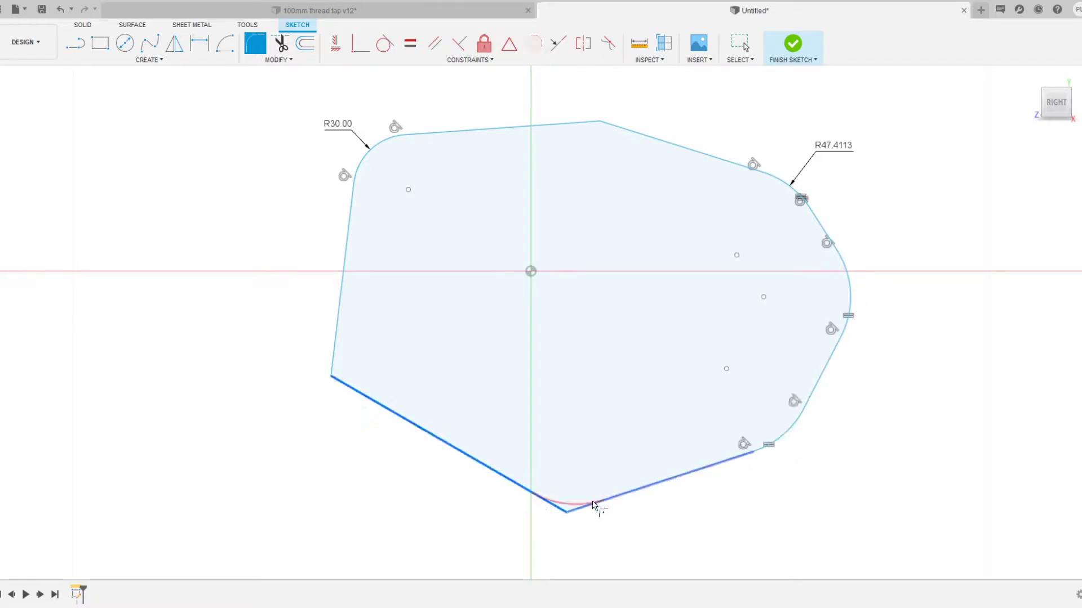
left_click(594, 506)
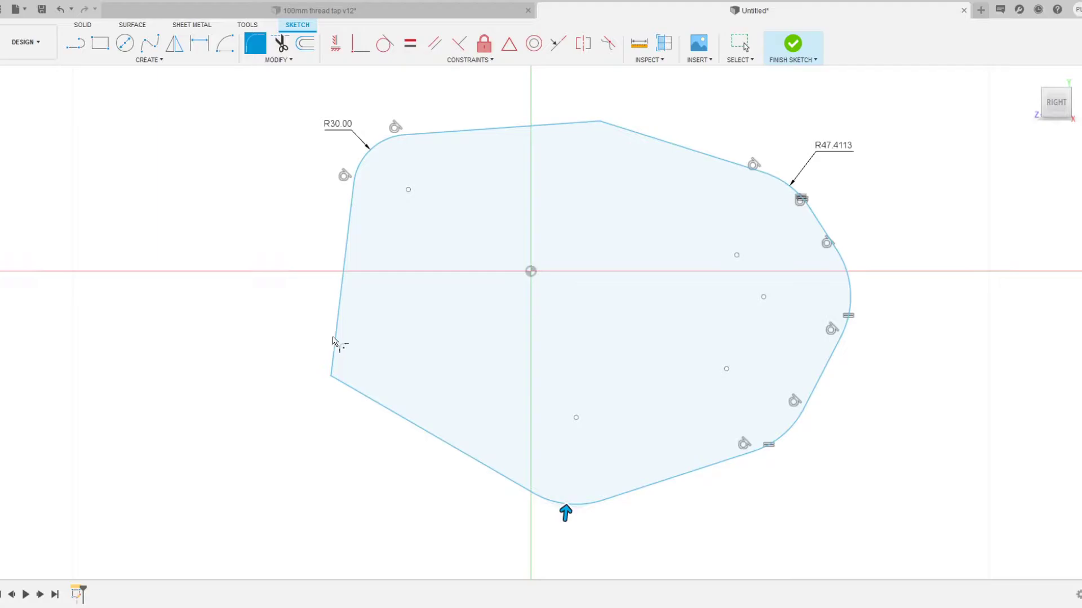
left_click(586, 123)
left_click(625, 133)
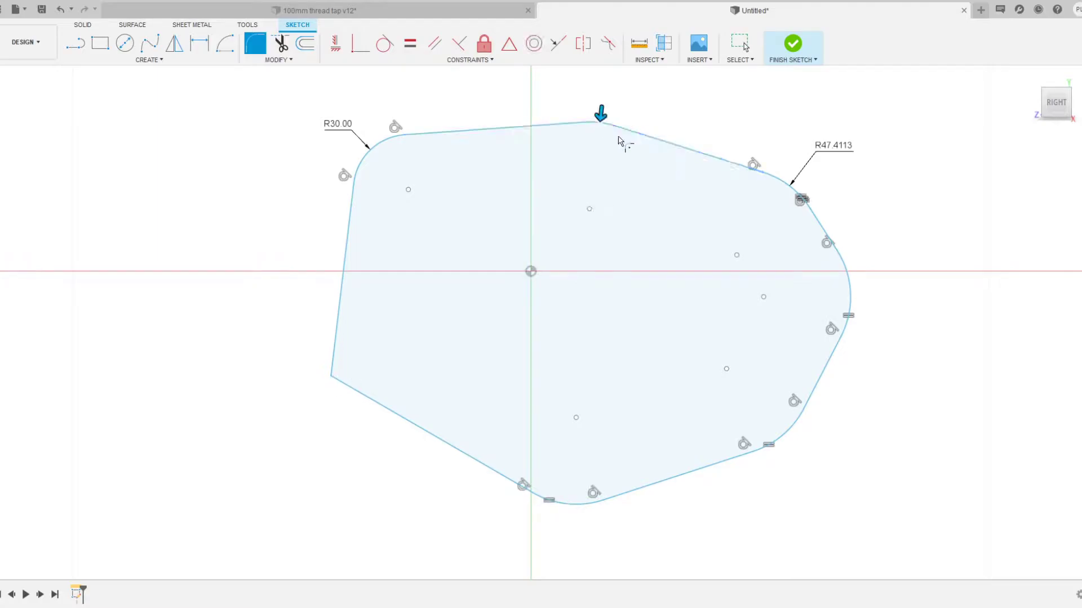
key("Escape")
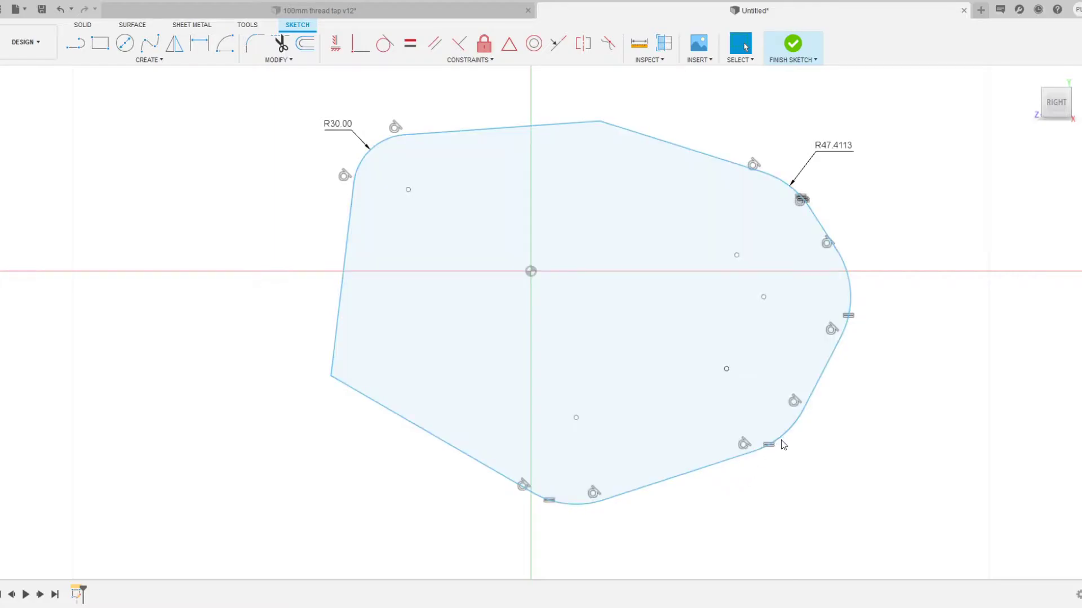
Delete the lower-right fillet arc, the lower-right line and the bottom fillet arc to open the outline
left_click(782, 434)
key("Delete")
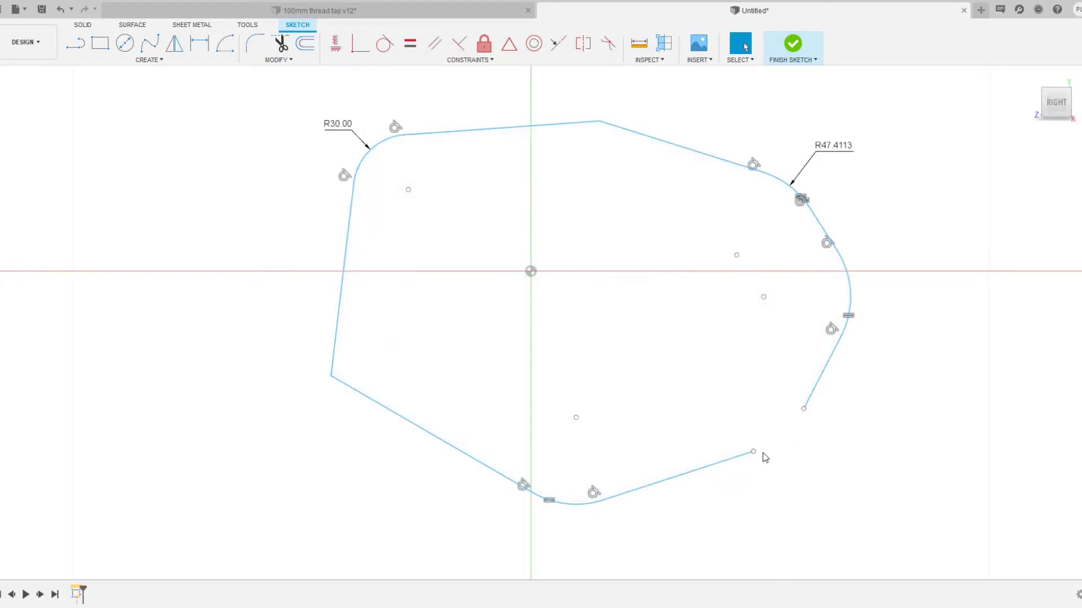
left_click(743, 455)
key("Delete")
left_click(588, 502)
key("Delete")
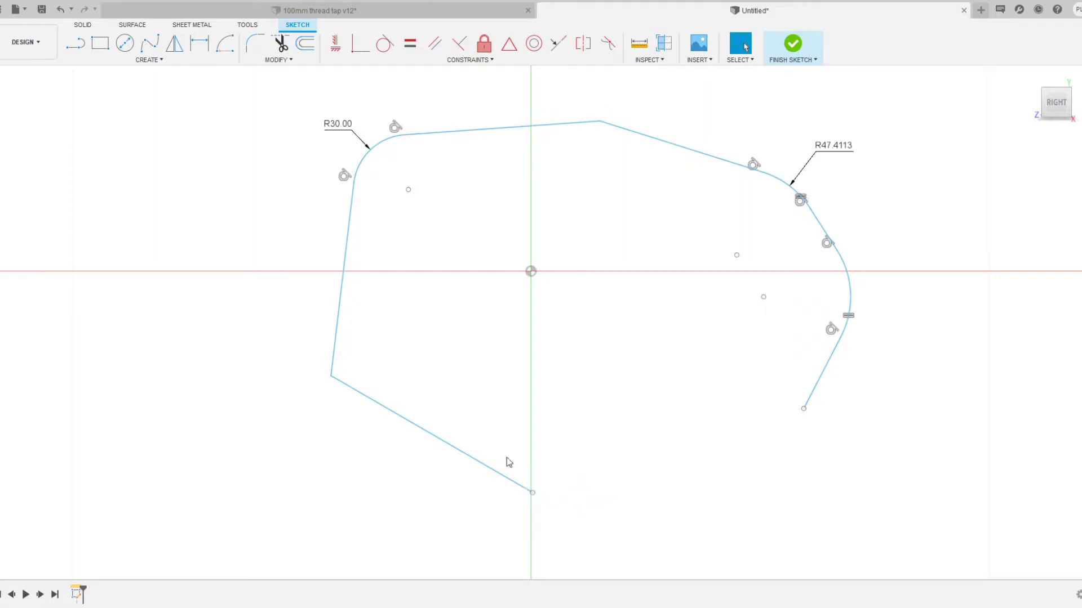
Draw two connected arcs from the open end of the right edge, curling inward and then up over the top edge
left_click(225, 42)
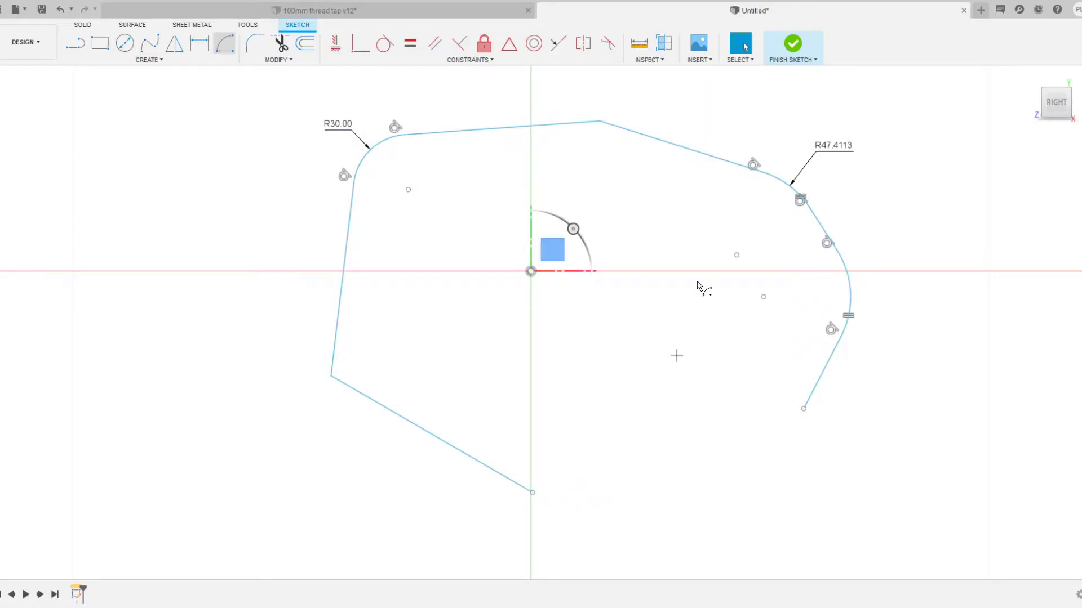
left_click(803, 409)
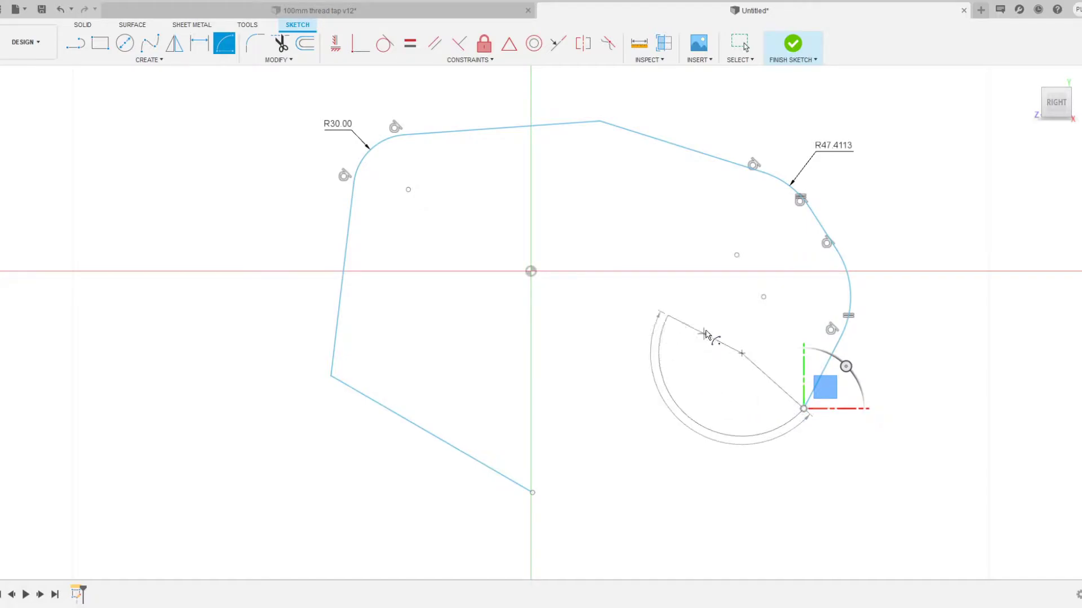
left_click(705, 320)
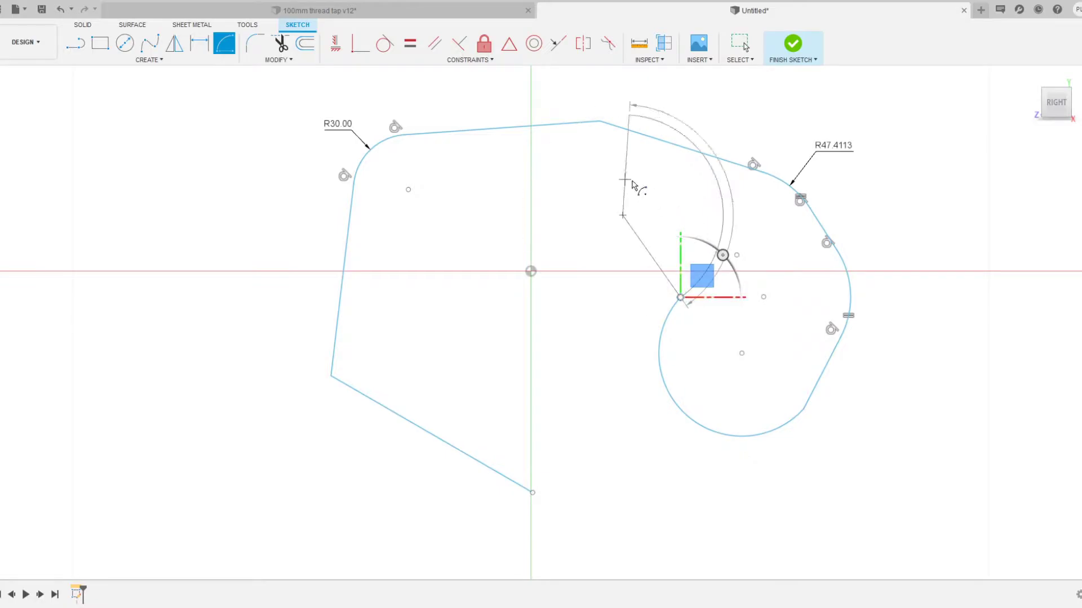
left_click(548, 147)
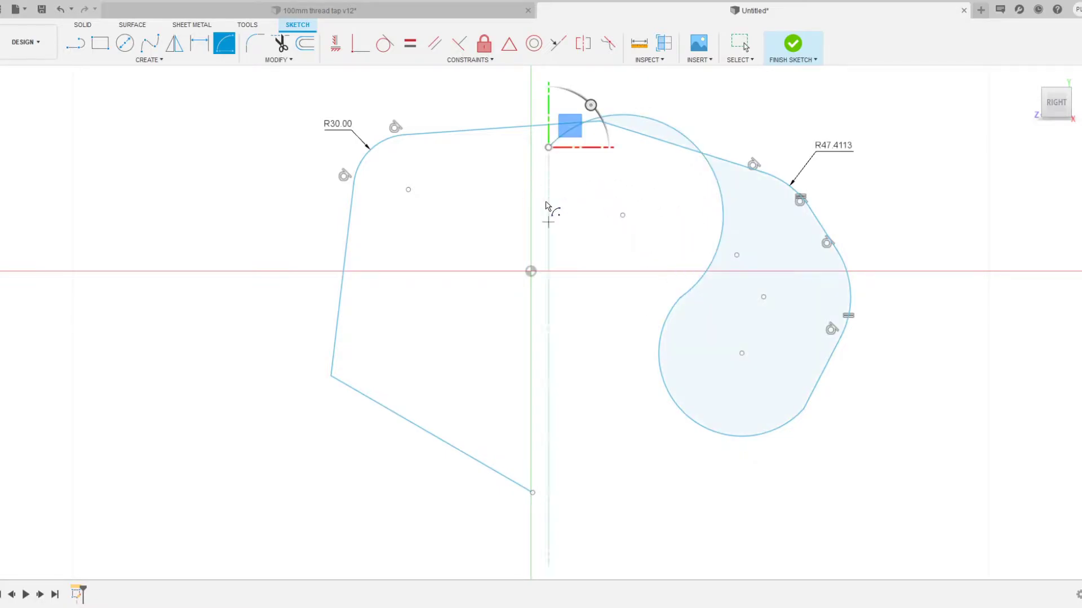
key("Escape")
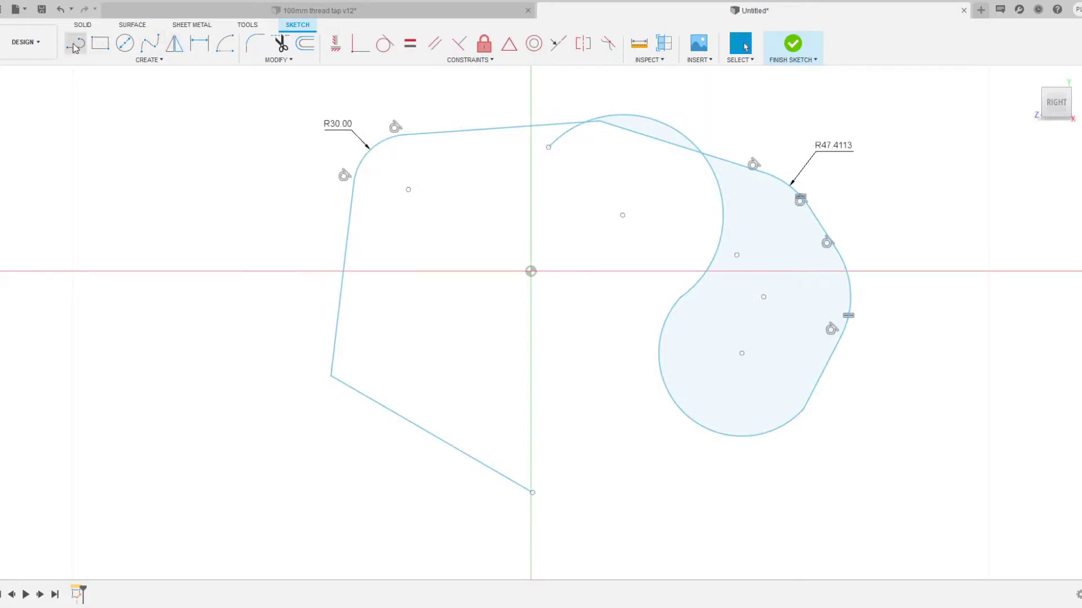
Draw a line from the open end of the lower-left edge up to the free end of the upper arc
key("l")
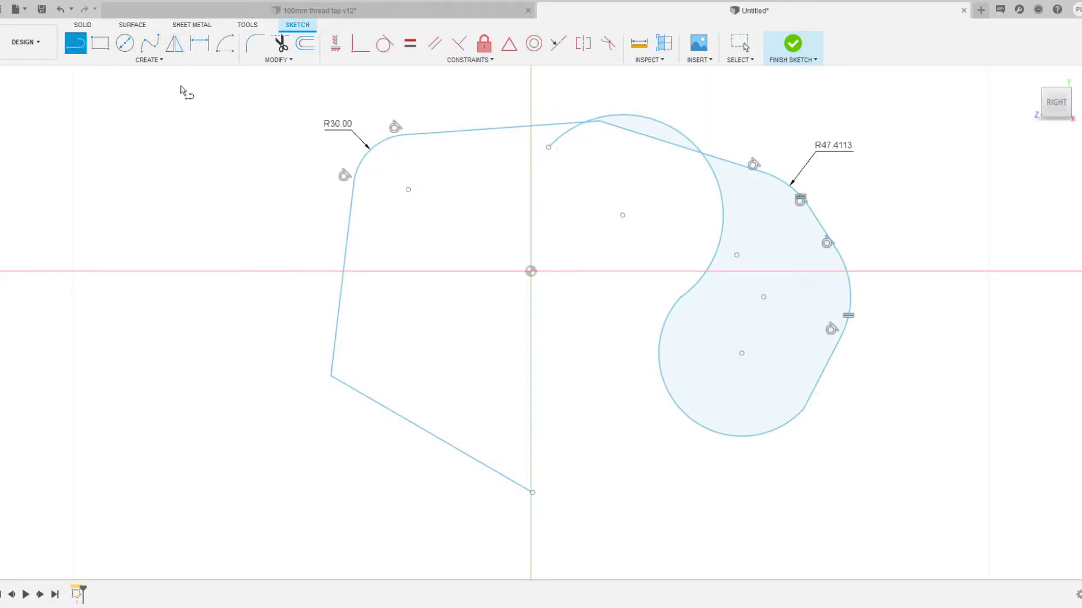
left_click(533, 493)
left_click(548, 148)
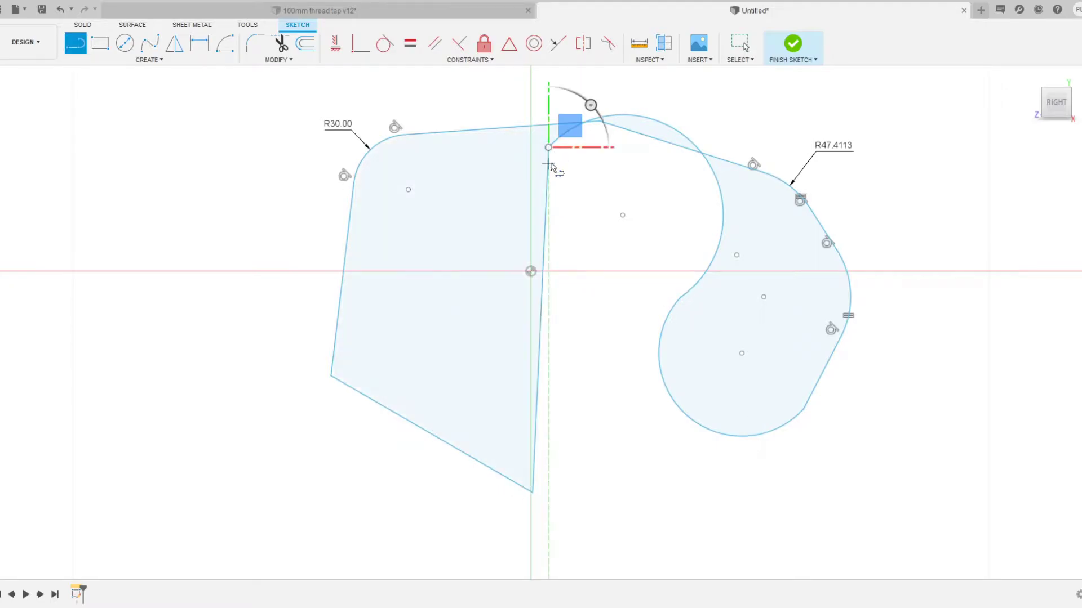
key("Escape")
Make the new line tangent to the upper arc and reshape the arc by shifting its centre upward
left_click(548, 168)
left_click(386, 47)
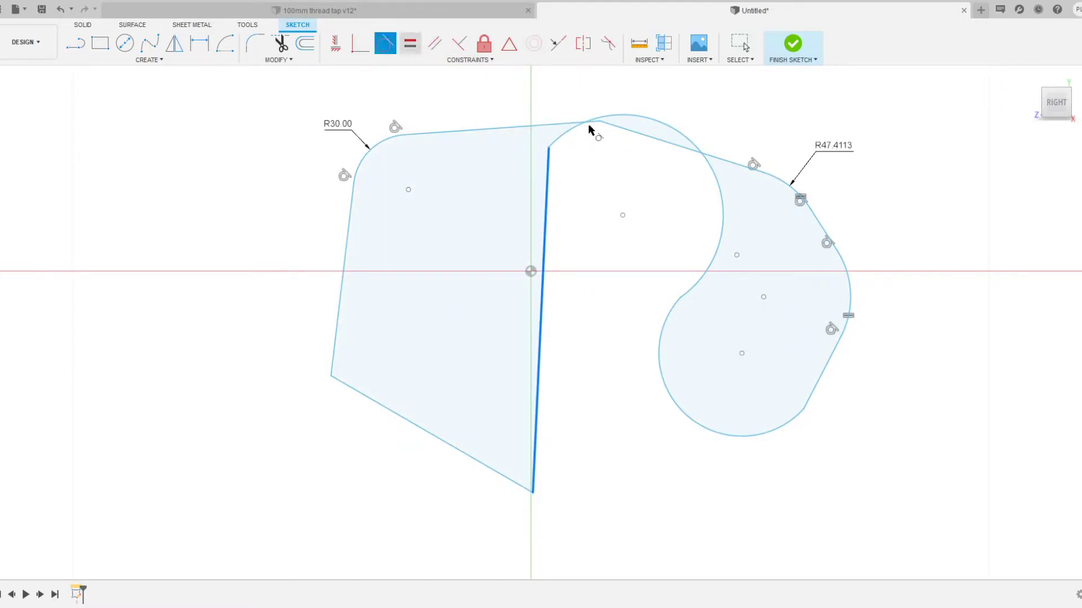
left_click(563, 136)
key("Escape")
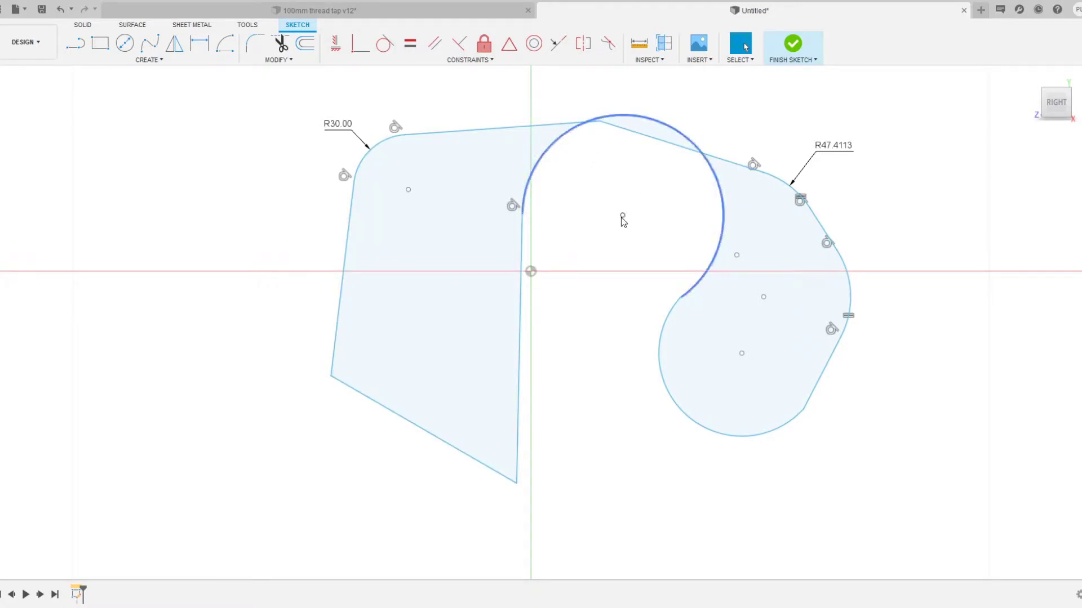
left_click_drag(623, 218, 624, 185)
left_click_drag(667, 114, 672, 109)
Switch to the 100mm thread tap v12 design and examine the thread profiles in its section view
middle_click_drag(356, 198, 415, 162)
mouse_move(415, 162)
middle_mouse_down("shift")
mouse_move(463, 167)
mouse_move(449, 134)
mouse_move(459, 126)
mouse_move(331, 201)
middle_mouse_up("shift")
mouse_move(494, 234)
middle_mouse_down("shift")
mouse_move(508, 249)
mouse_move(473, 212)
mouse_move(410, 178)
mouse_move(396, 200)
mouse_move(491, 212)
mouse_move(497, 293)
mouse_move(519, 288)
mouse_move(519, 275)
mouse_move(493, 321)
middle_mouse_up("shift")
key("ctrl+Tab")
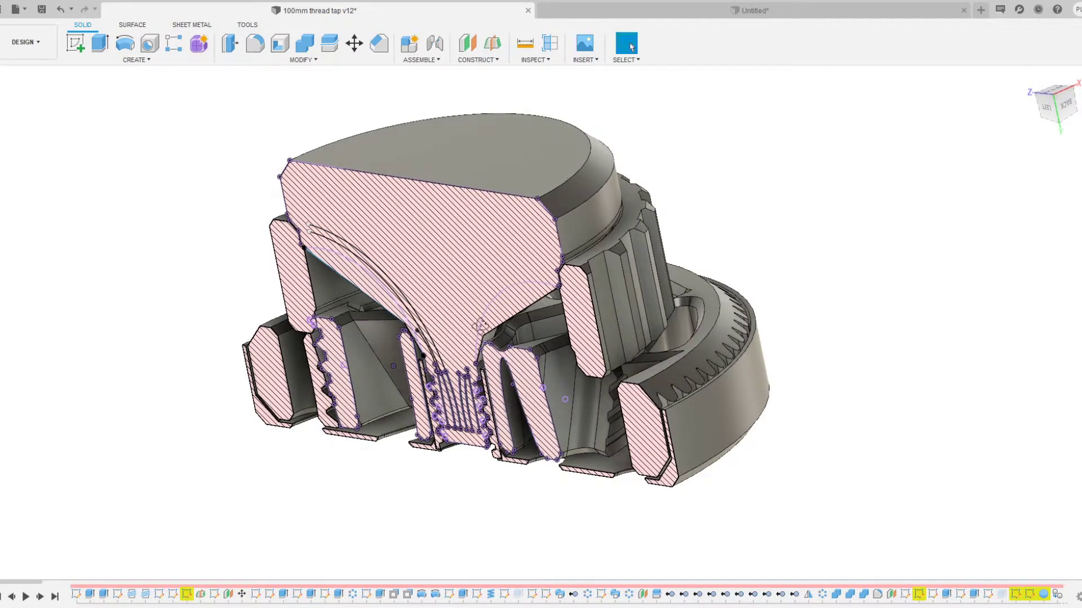
middle_click_drag(481, 324, 502, 319, "shift")
middle_click_drag(470, 273, 612, 205)
middle_click_drag(398, 295, 425, 275)
scroll(410, 298, "up", 8)
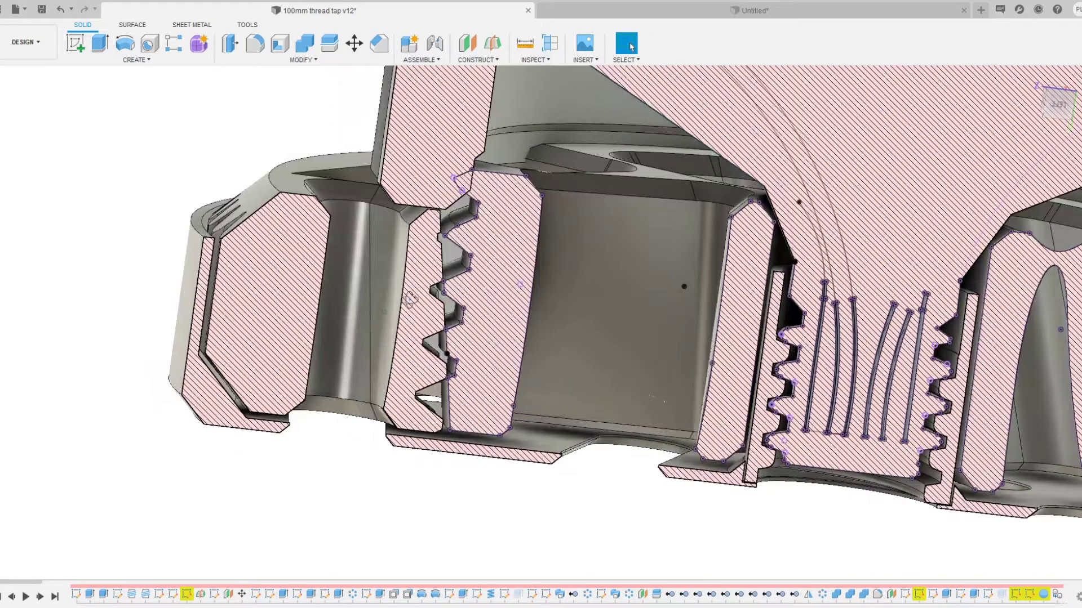
middle_click_drag(410, 298, 429, 290, "shift")
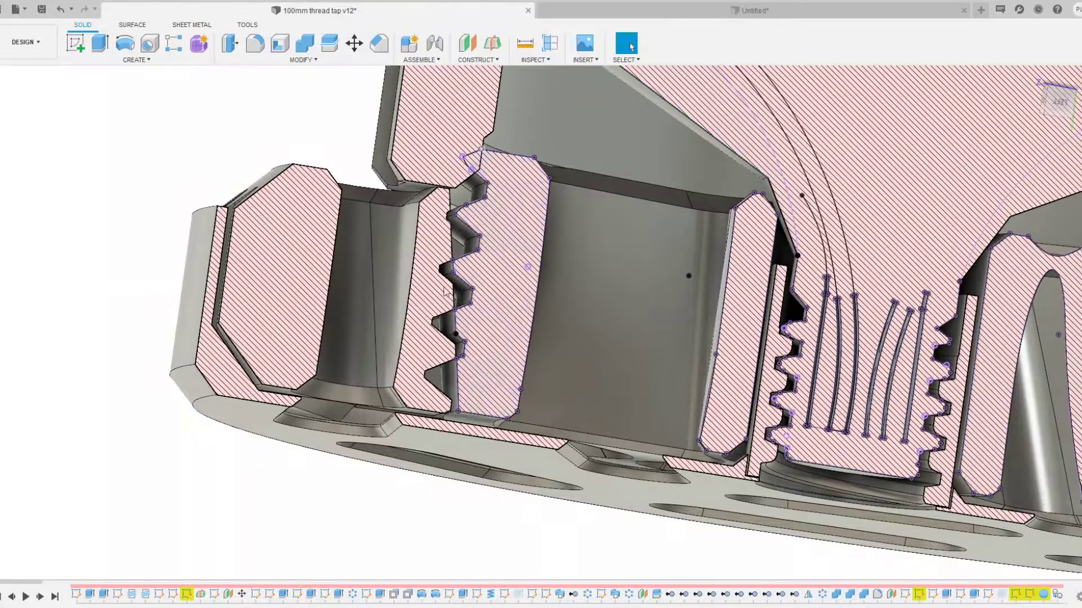
Return to the untitled design and finish the outline sketch
left_click(670, 11)
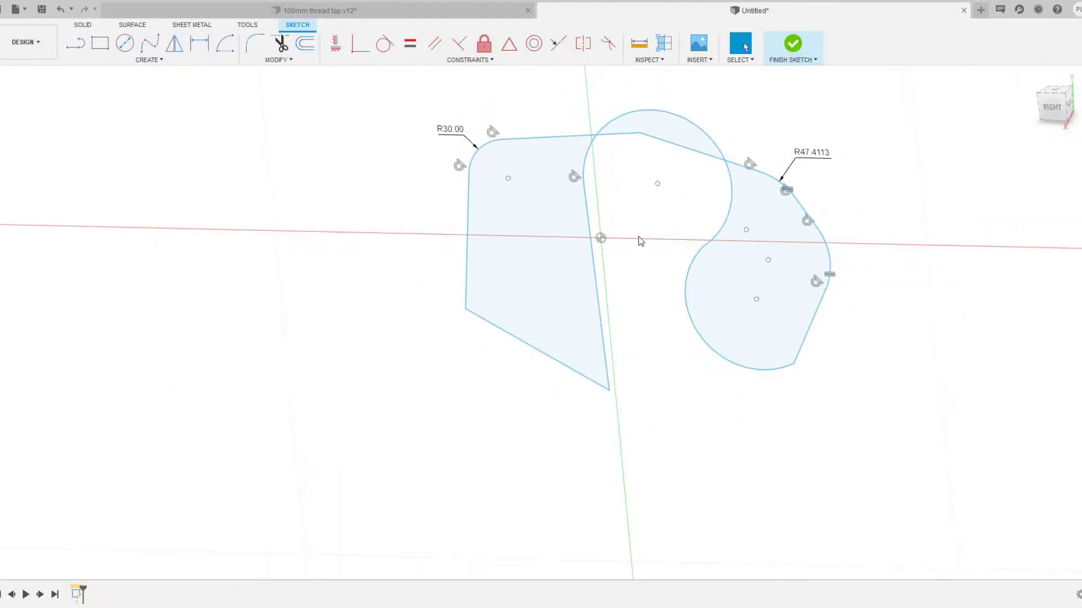
mouse_move(640, 241)
middle_mouse_down("shift")
mouse_move(620, 258)
mouse_move(623, 242)
mouse_move(654, 235)
middle_mouse_up("shift")
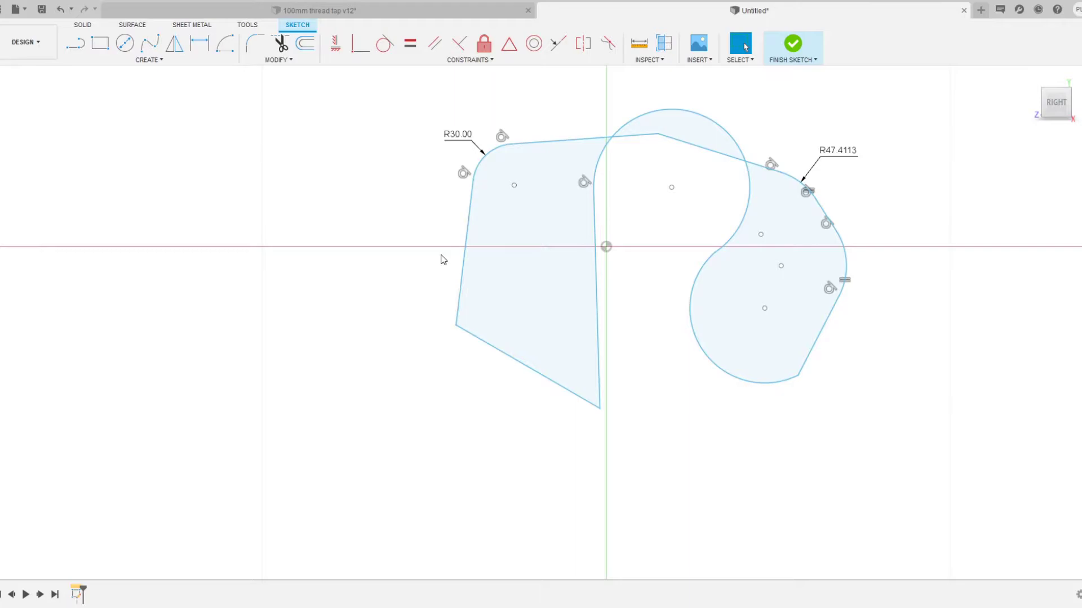
left_click(783, 49)
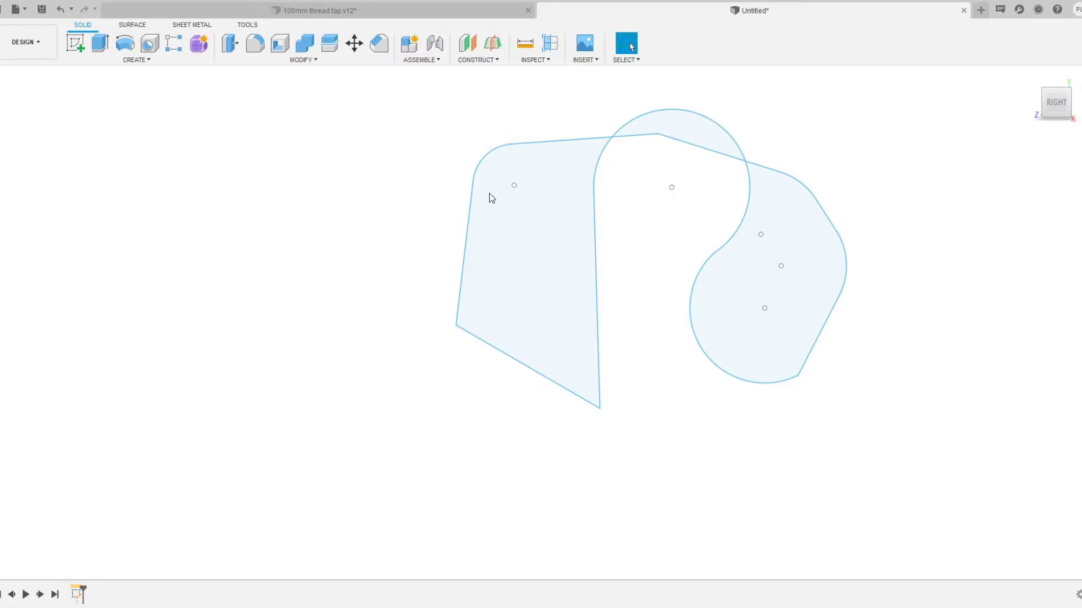
Create a plane along the path on the outline's left edge and start a new sketch on that plane
left_click(470, 239)
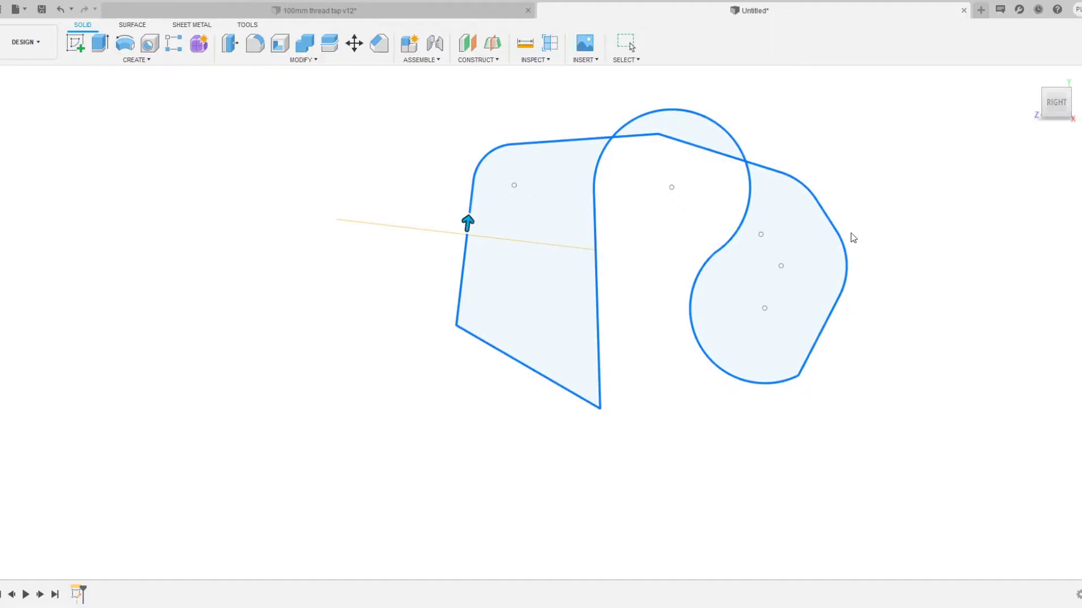
left_click(998, 231)
middle_click_drag(401, 241, 421, 160)
middle_click_drag(459, 250, 465, 186, "shift")
middle_click_drag(465, 186, 534, 335)
middle_click_drag(509, 271, 532, 277, "shift")
left_click(505, 333)
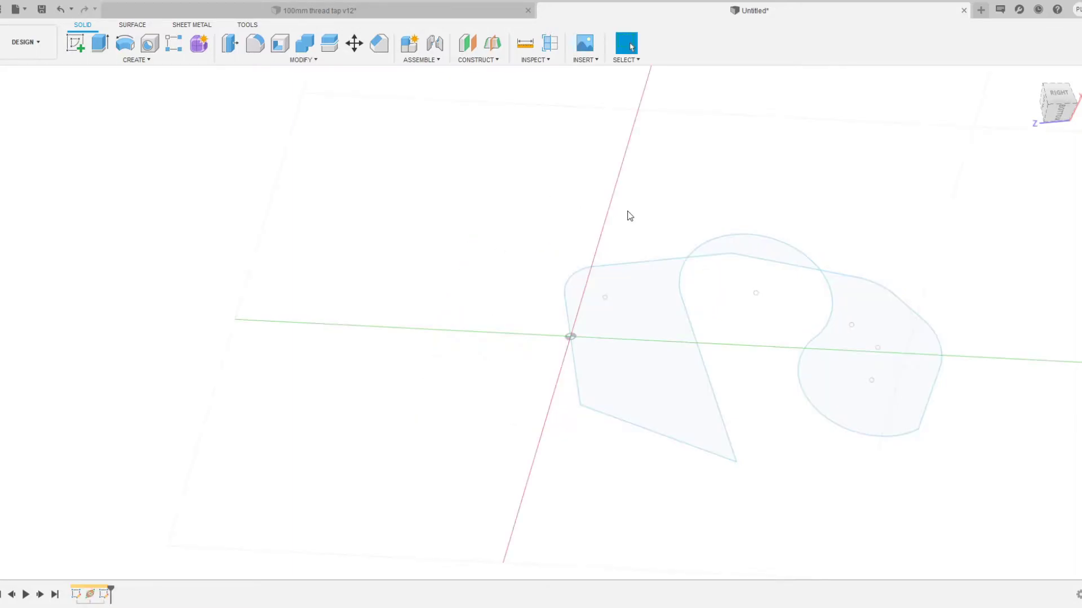
Draw a closed eight-sided U-shaped profile of lines around the origin on the new sketch plane
mouse_move(549, 321)
middle_mouse_down("shift")
mouse_move(525, 289)
mouse_move(542, 292)
middle_mouse_up("shift")
scroll(599, 389, "up", 3)
middle_click_drag(479, 261, 491, 249, "shift")
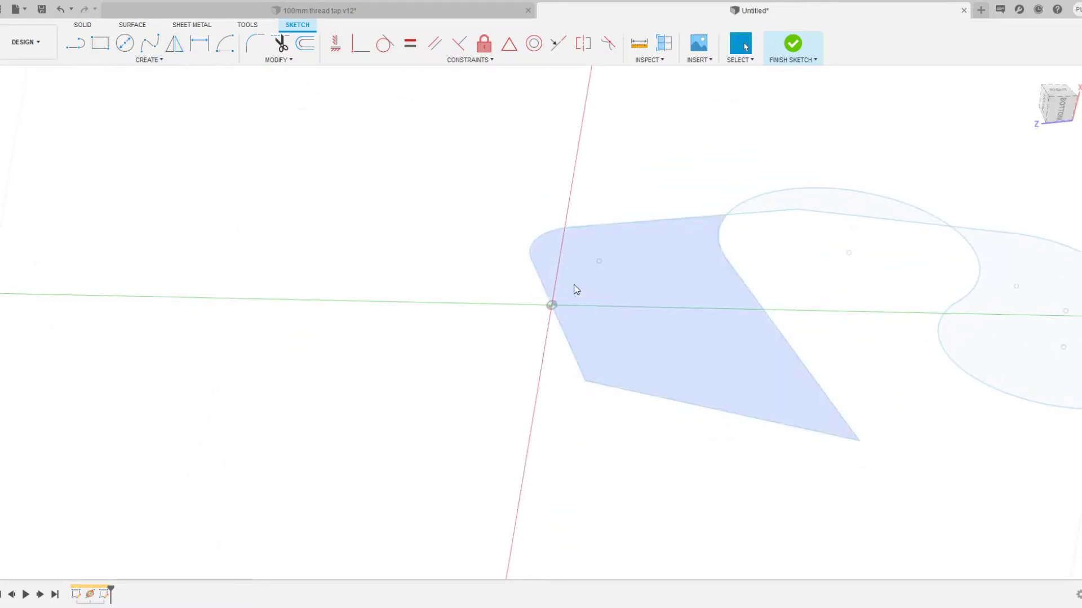
mouse_move(635, 278)
middle_mouse_down("shift")
mouse_move(611, 272)
mouse_move(634, 274)
middle_mouse_up("shift")
scroll(539, 289, "up", 8)
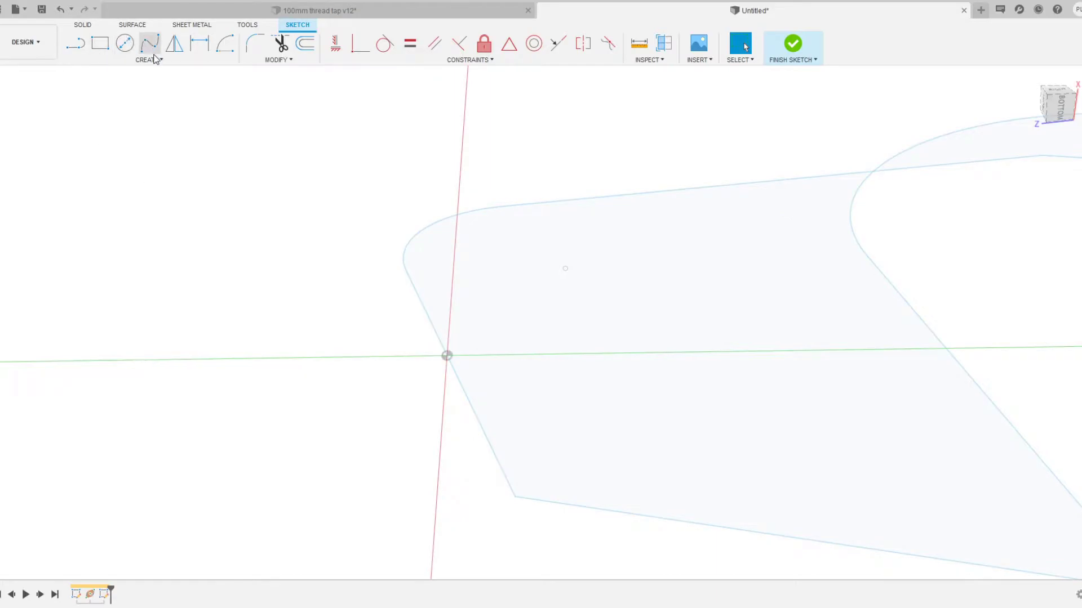
left_click(75, 47)
left_click(349, 413)
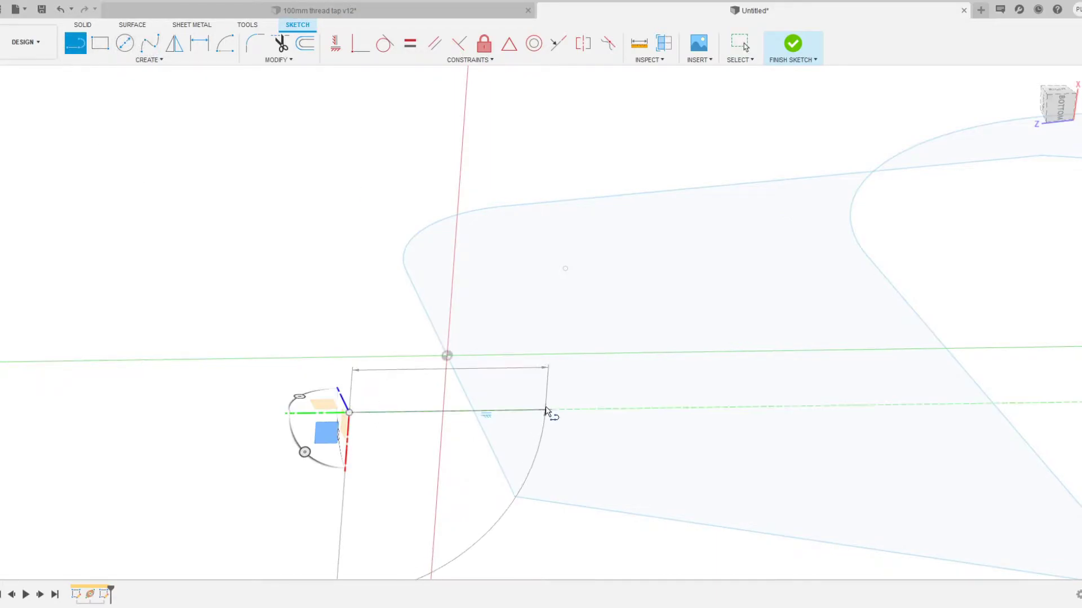
left_click(539, 425)
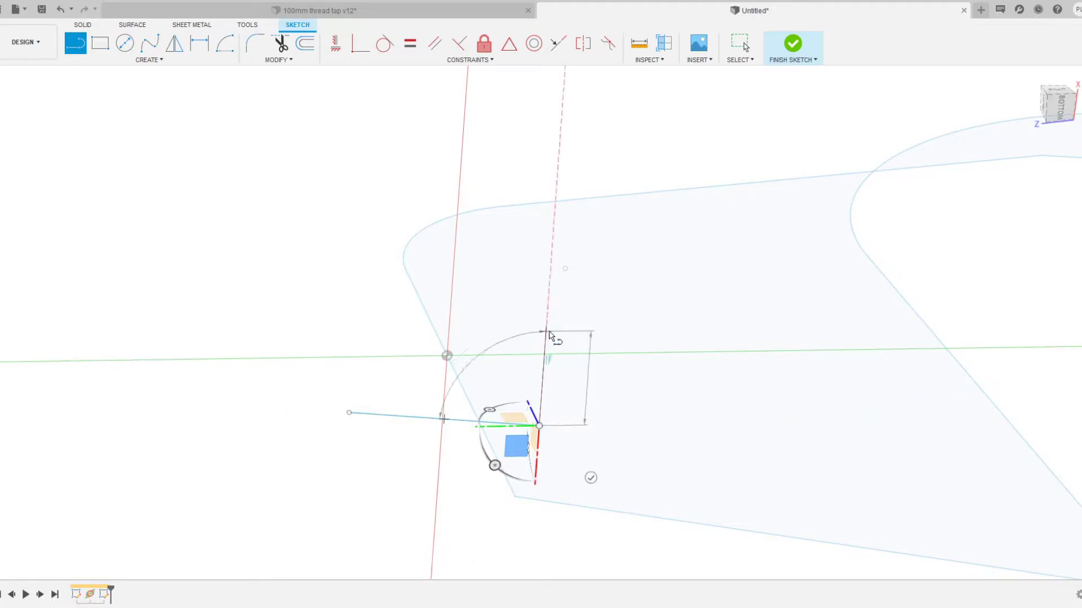
left_click(532, 321)
left_click(497, 327)
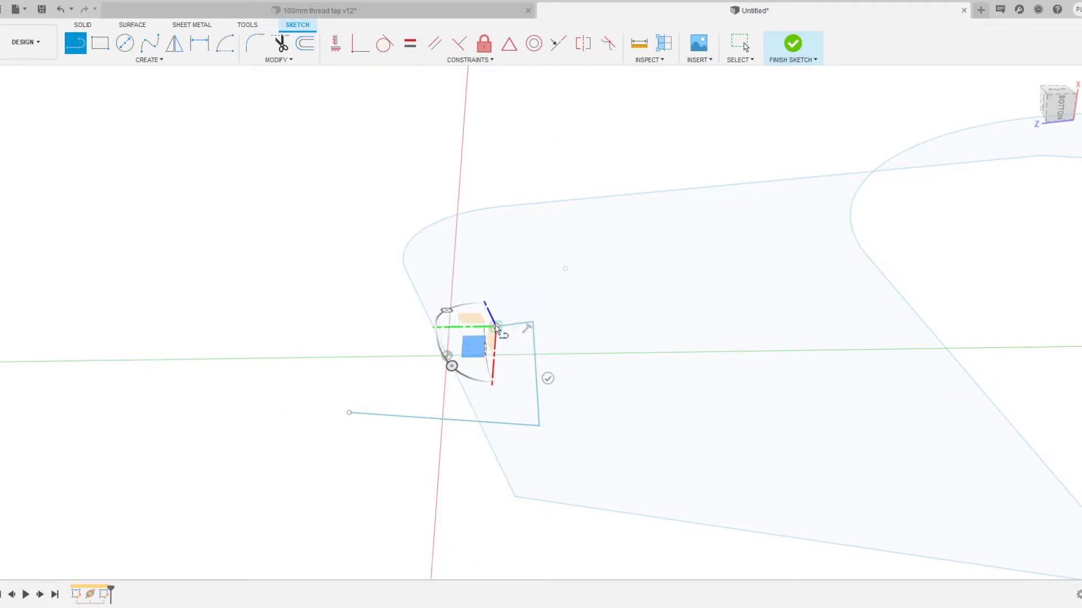
left_click(500, 396)
left_click(395, 376)
left_click(404, 316)
left_click(335, 311)
left_click(350, 415)
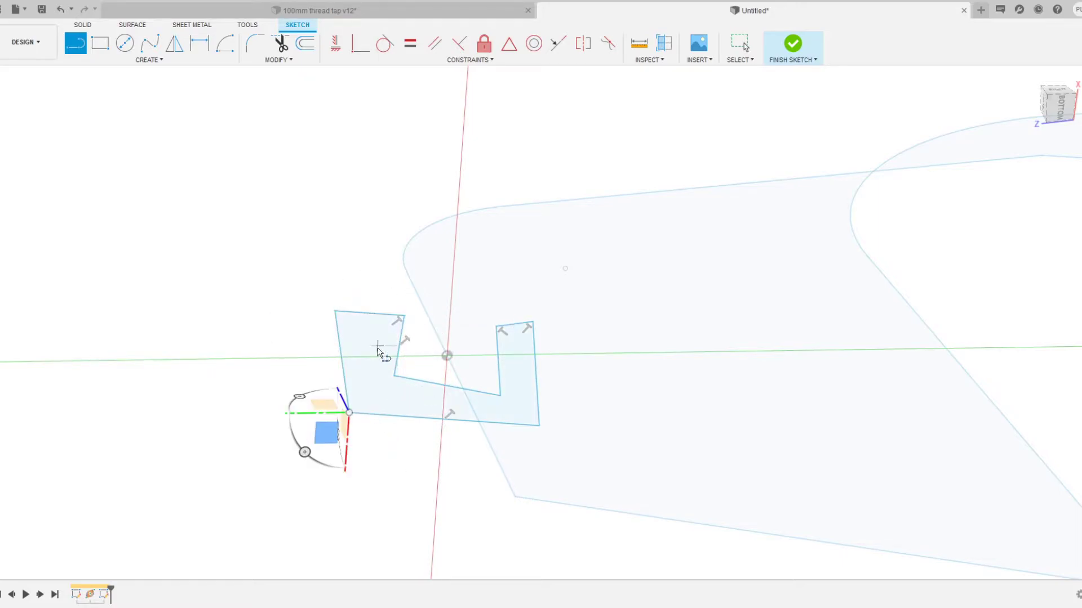
View the sketch face-on and make the two inner side edges of the U profile equal in length
left_click(1059, 108)
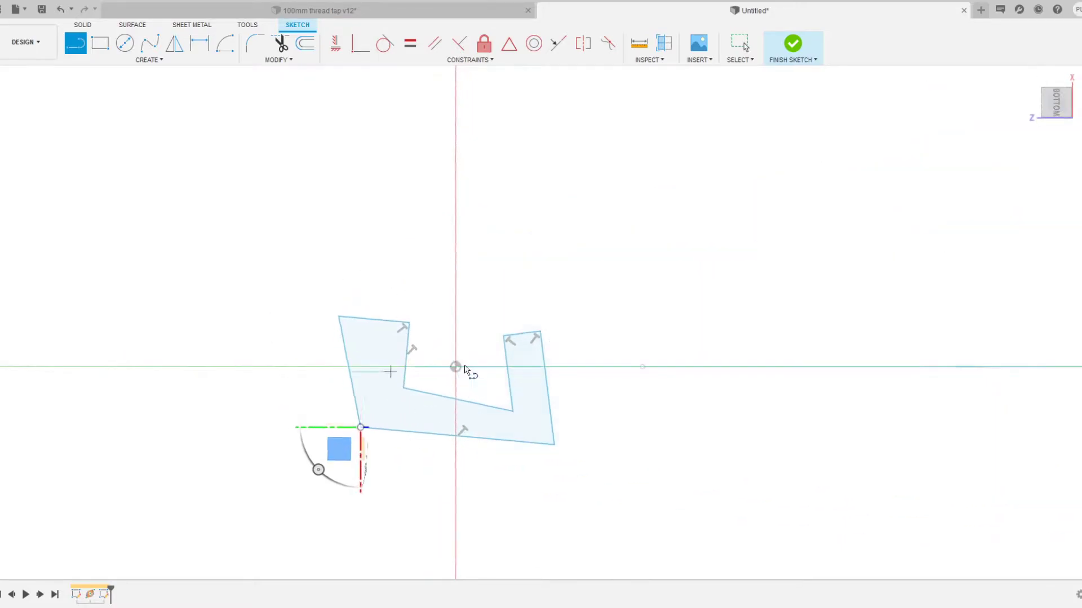
middle_click_drag(471, 351, 563, 320)
scroll(510, 362, "up", 3)
key("Escape")
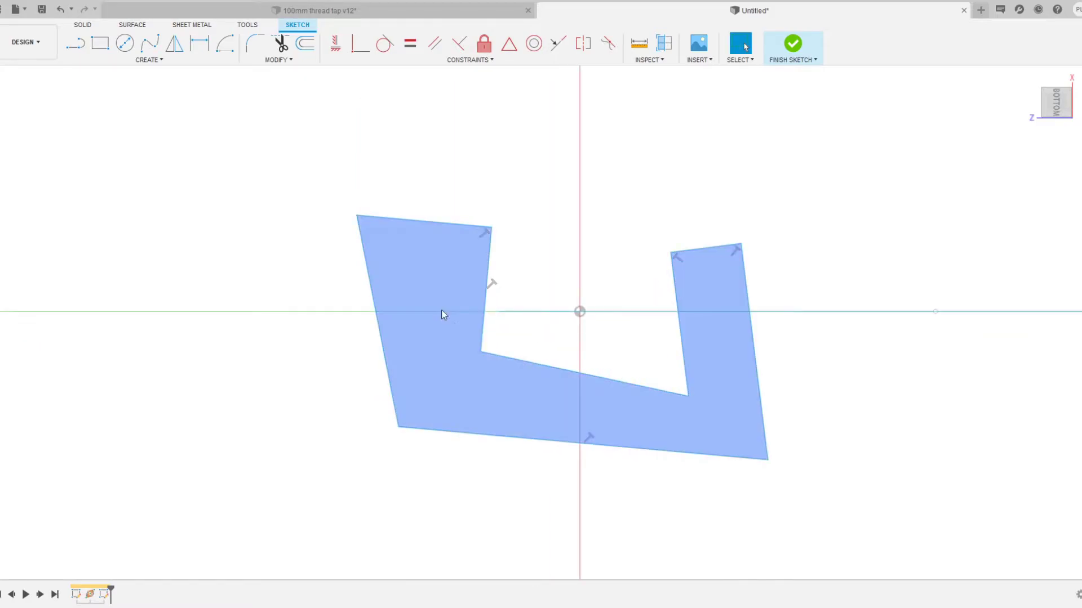
left_click(482, 311)
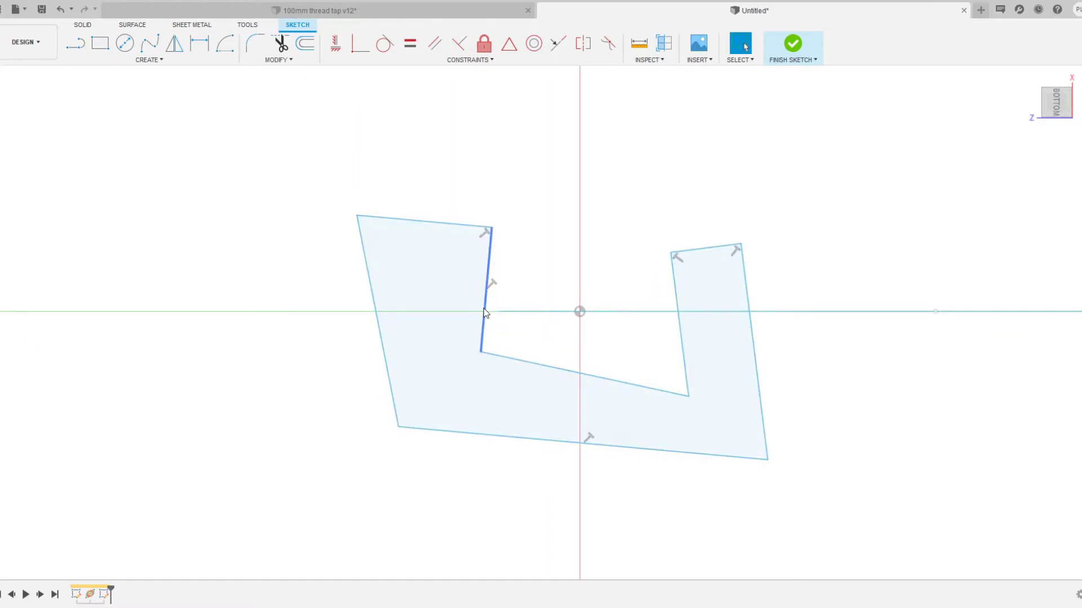
left_click(410, 44)
left_click(674, 303)
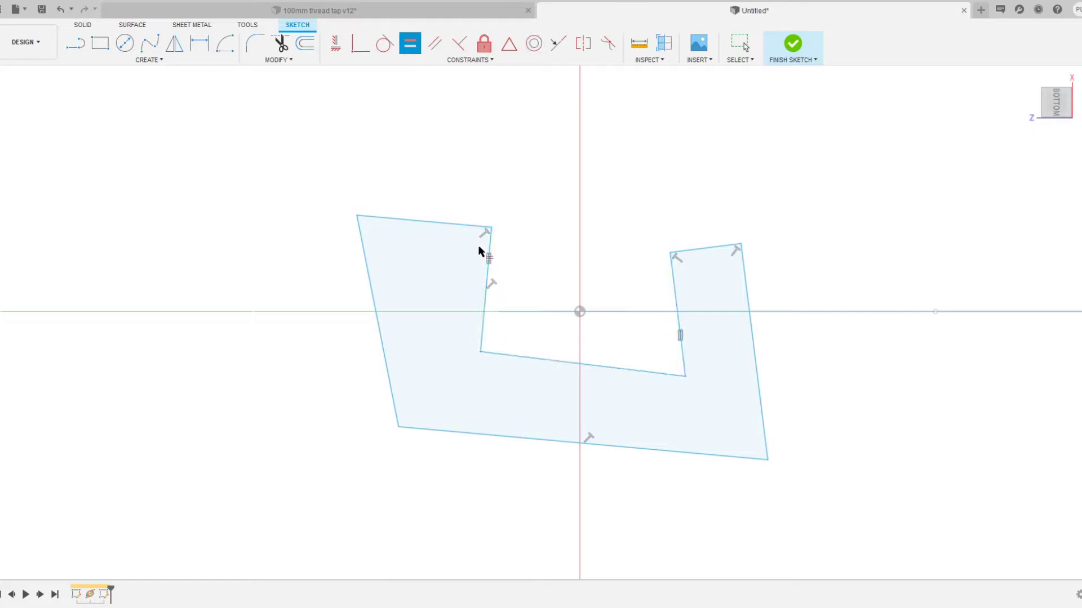
Straighten the U profile with horizontal/vertical constraints on both inner sides, the inner bottom edge and the slanted outer side
left_click(332, 50)
left_click(487, 294)
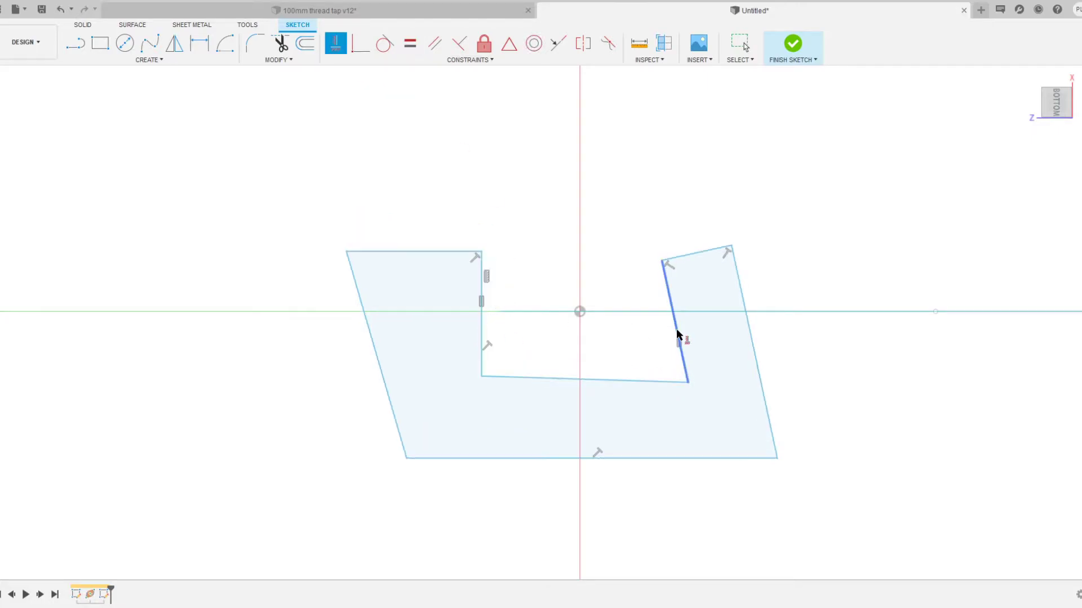
left_click(679, 333)
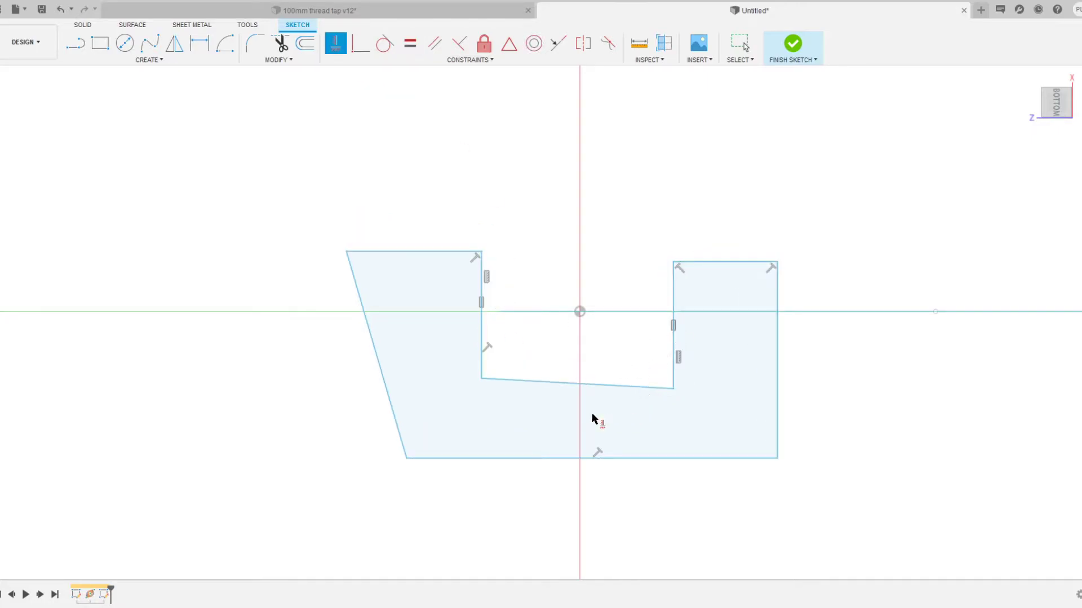
left_click(582, 384)
left_click(366, 327)
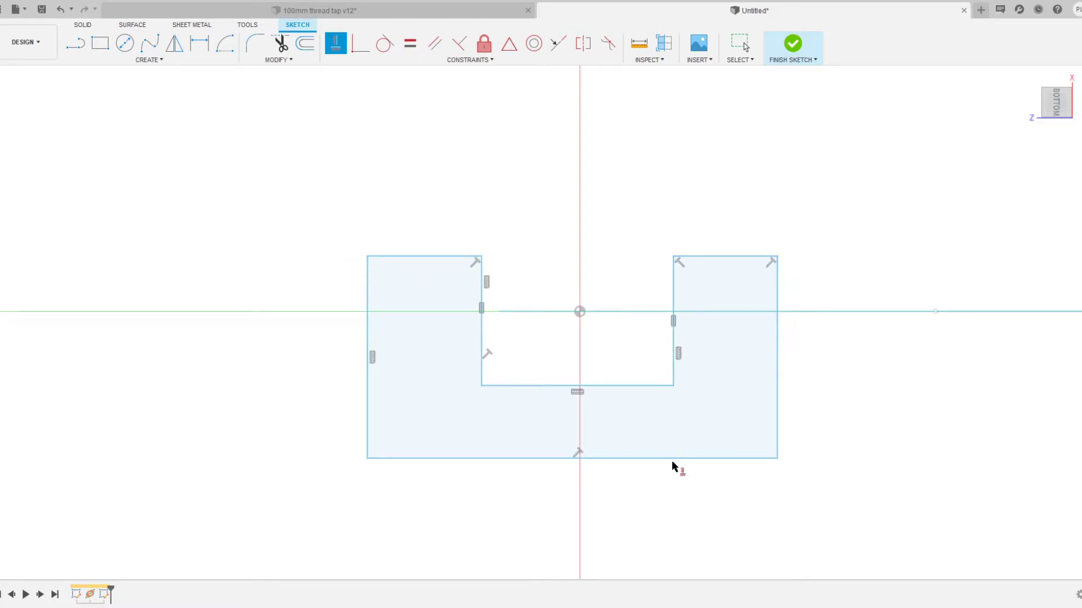
key("Escape")
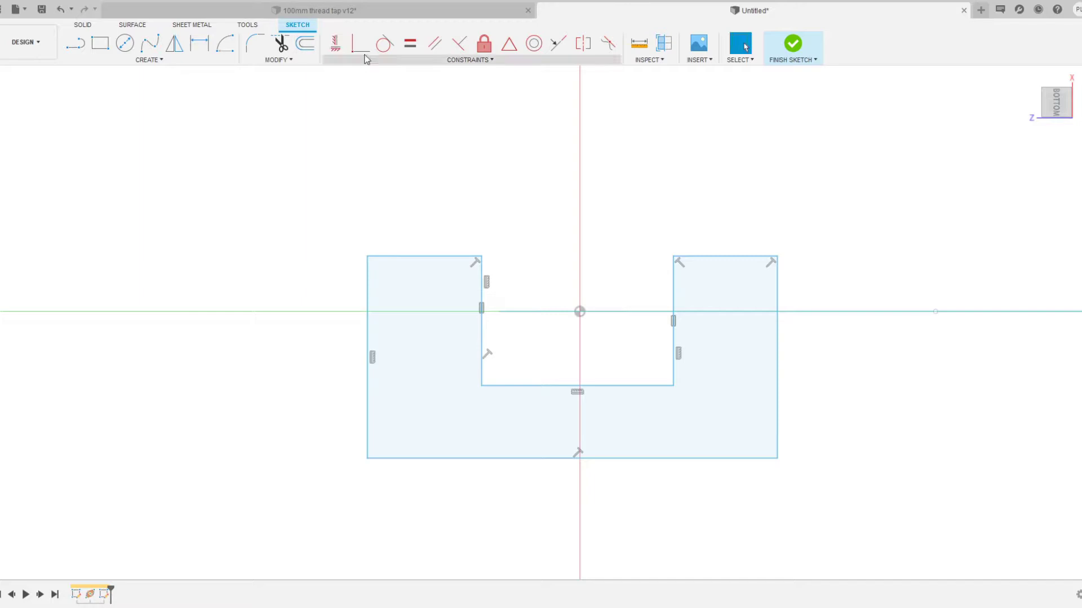
Try an equal constraint on the two outer sides, and make the top edges of both arms equal
left_click(369, 296)
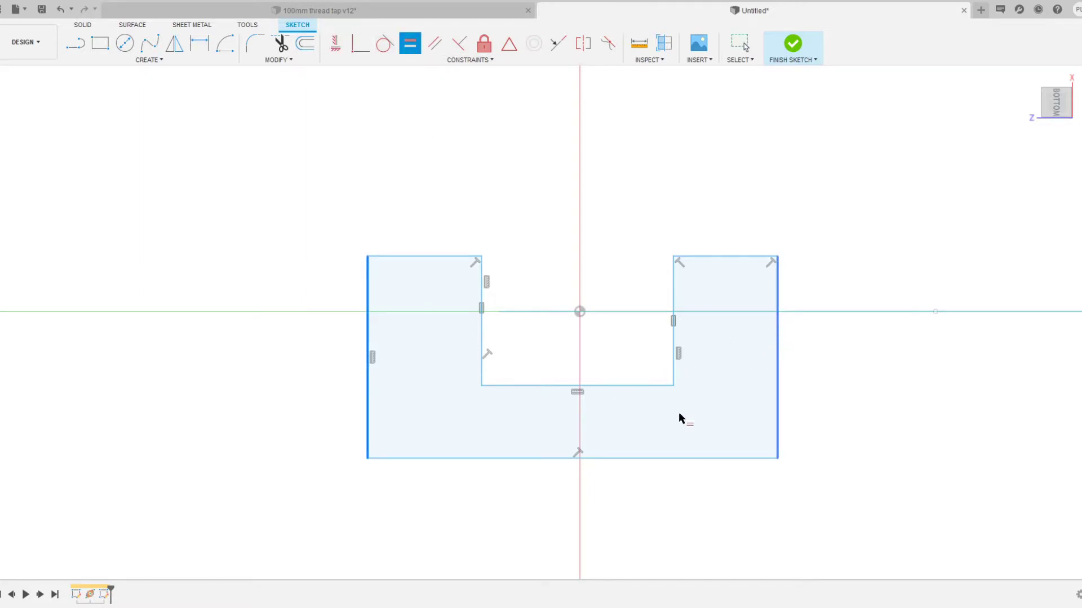
left_click(422, 256)
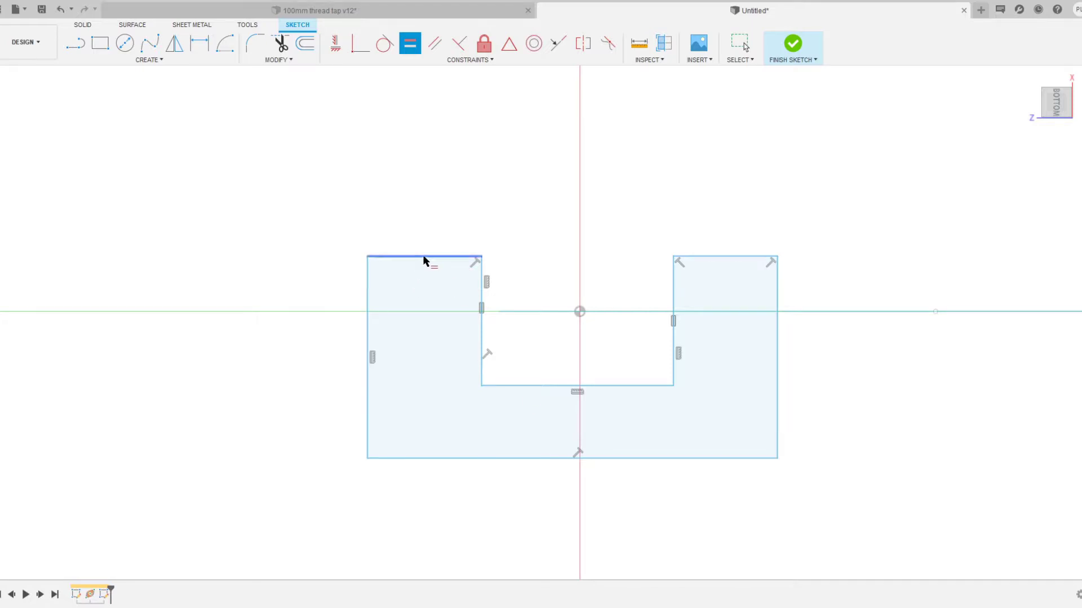
left_click(716, 257)
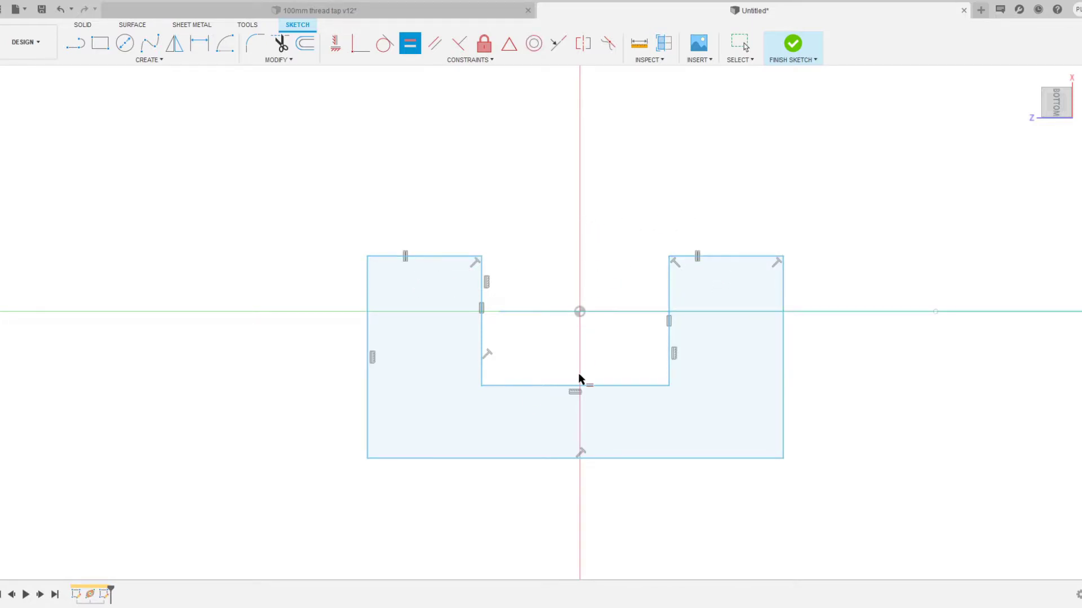
key("Escape")
Draw a vertical construction line from the origin to the midpoint of the U profile's inner bottom edge
key("l")
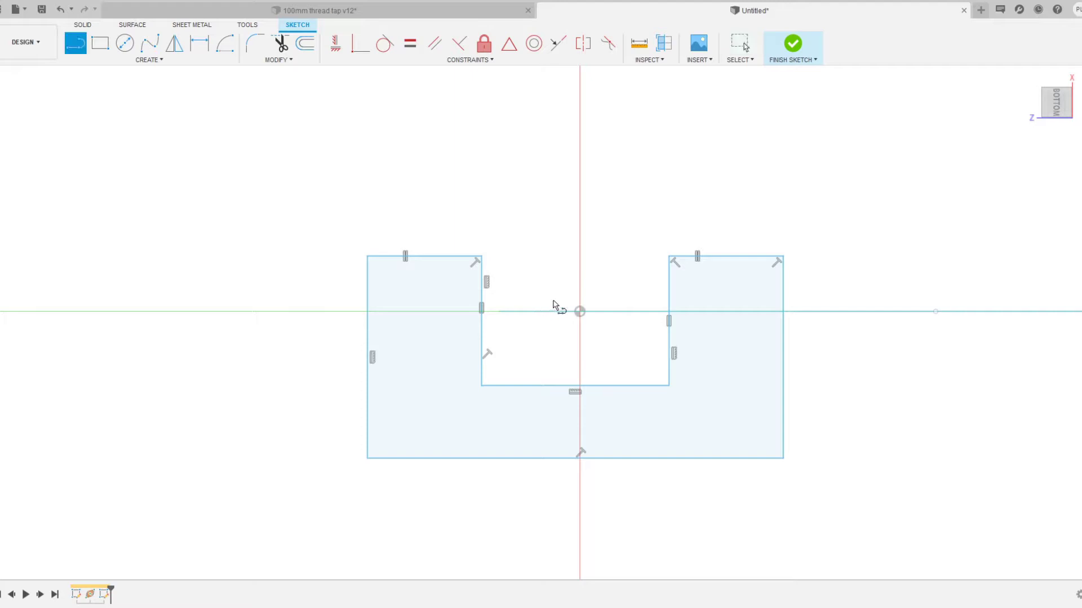
left_click(579, 312)
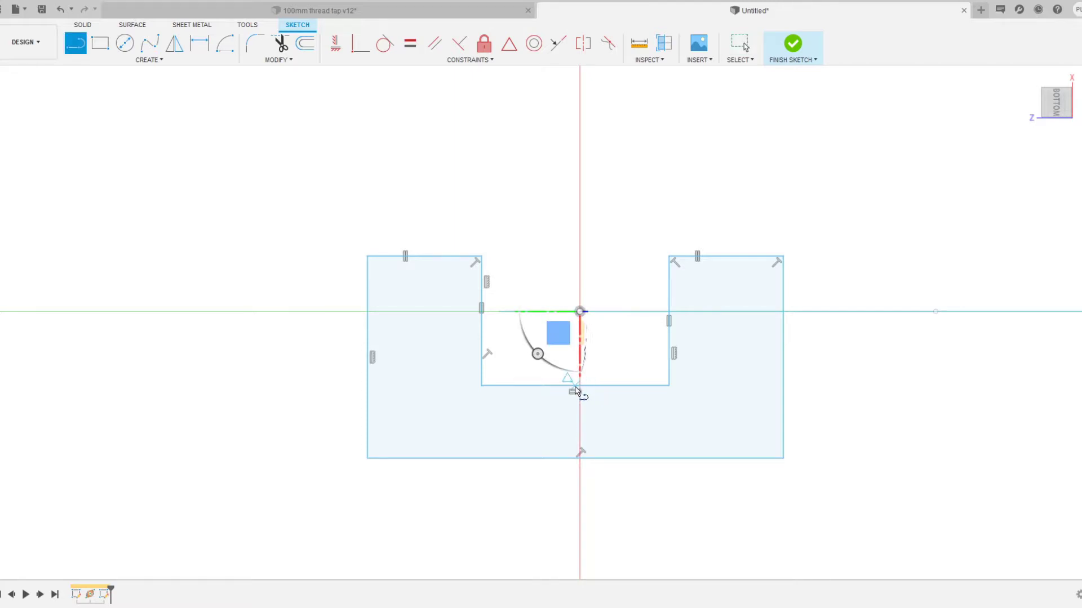
left_click(576, 387)
key("Escape")
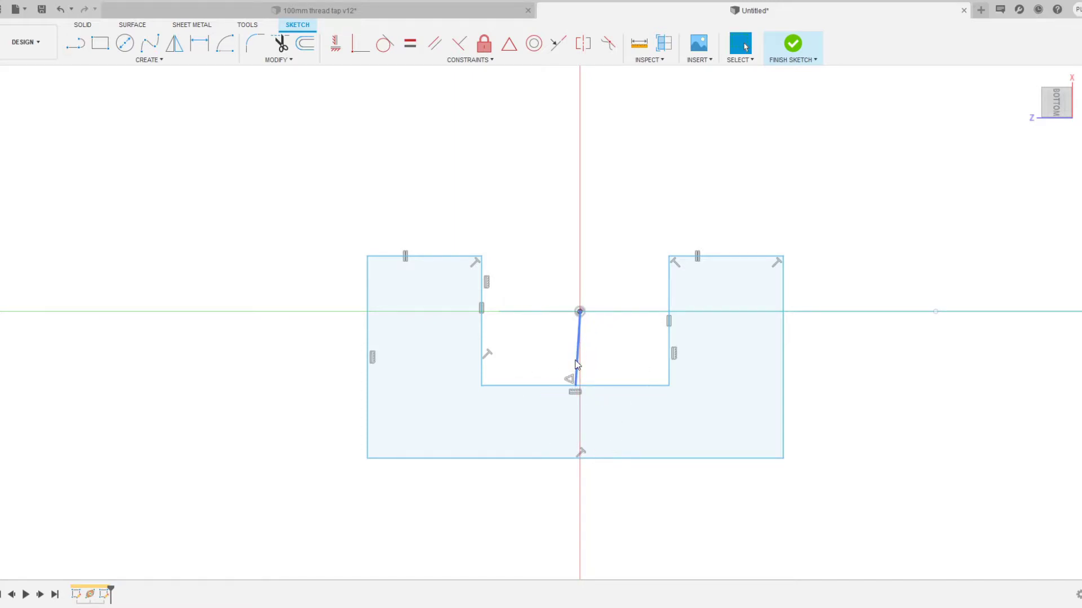
left_click(335, 44)
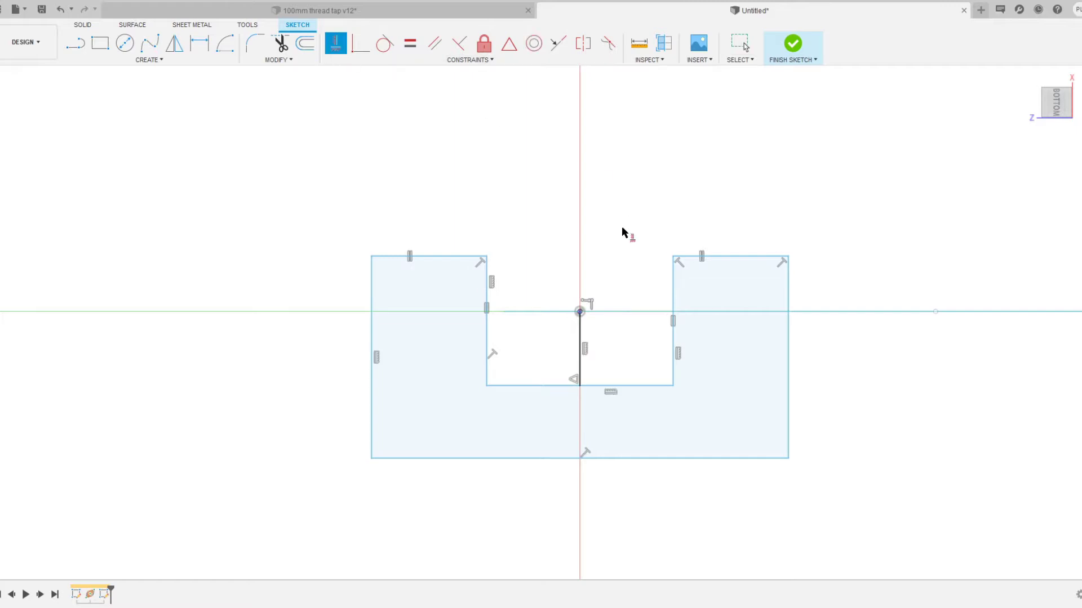
key("Escape")
key("x")
Move the inner bottom edge down and dimension its distance to the outer bottom edge as 4.5
left_click(527, 386)
left_click_drag(535, 385, 537, 412)
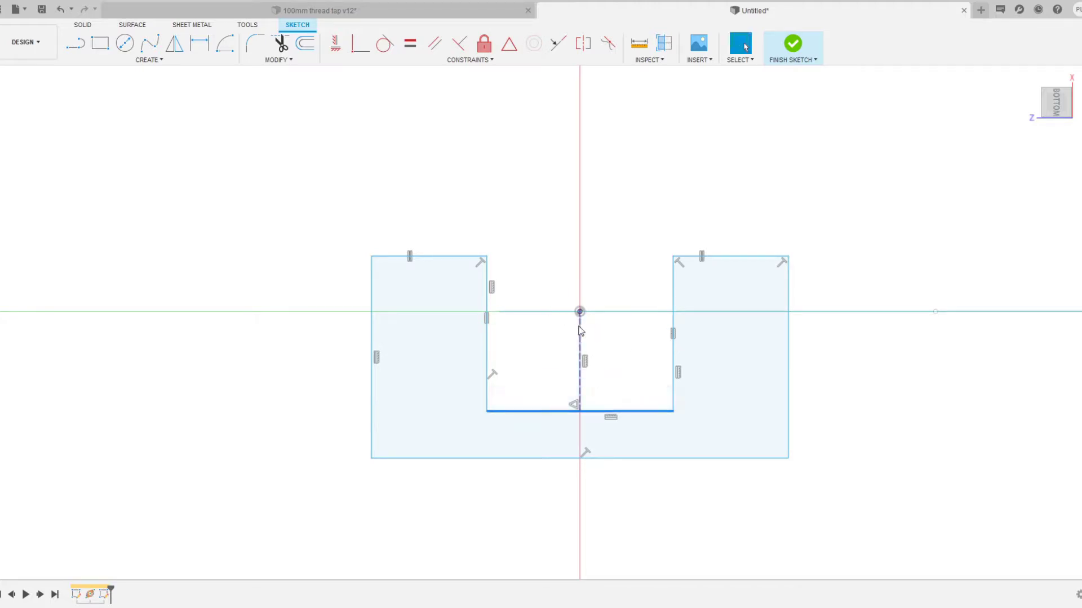
left_click(533, 427)
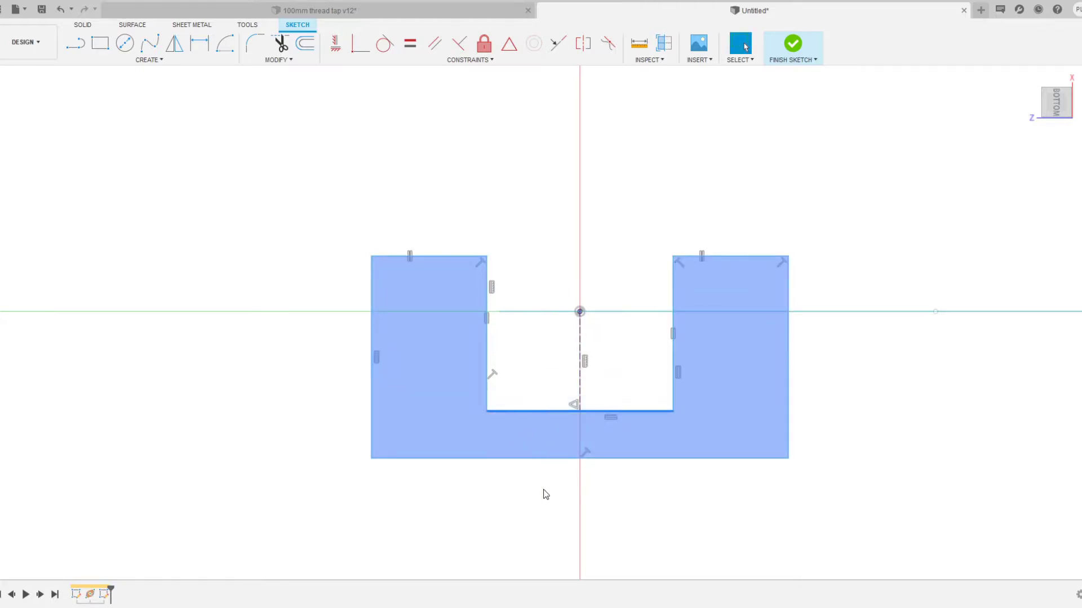
key("d")
left_click(568, 458)
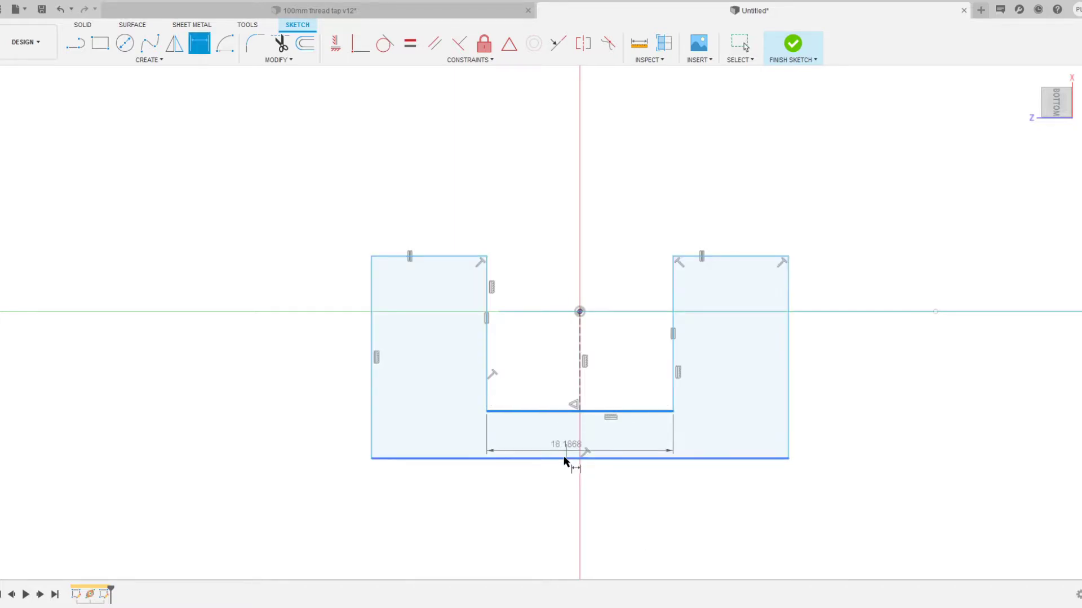
key("Escape")
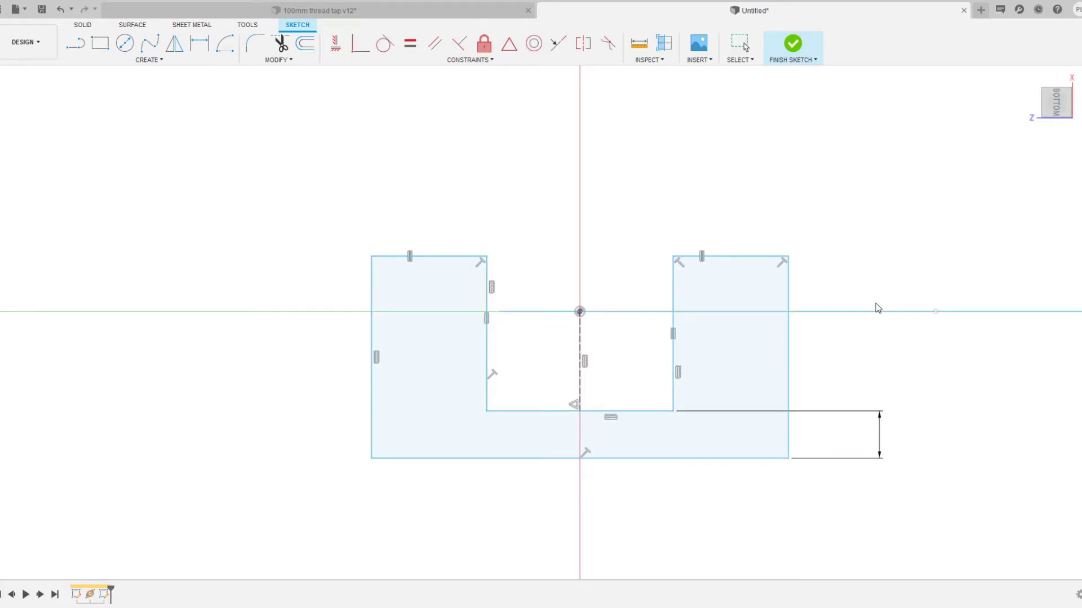
Dimension the overall width between the U profile's outer sides as 40
key("d")
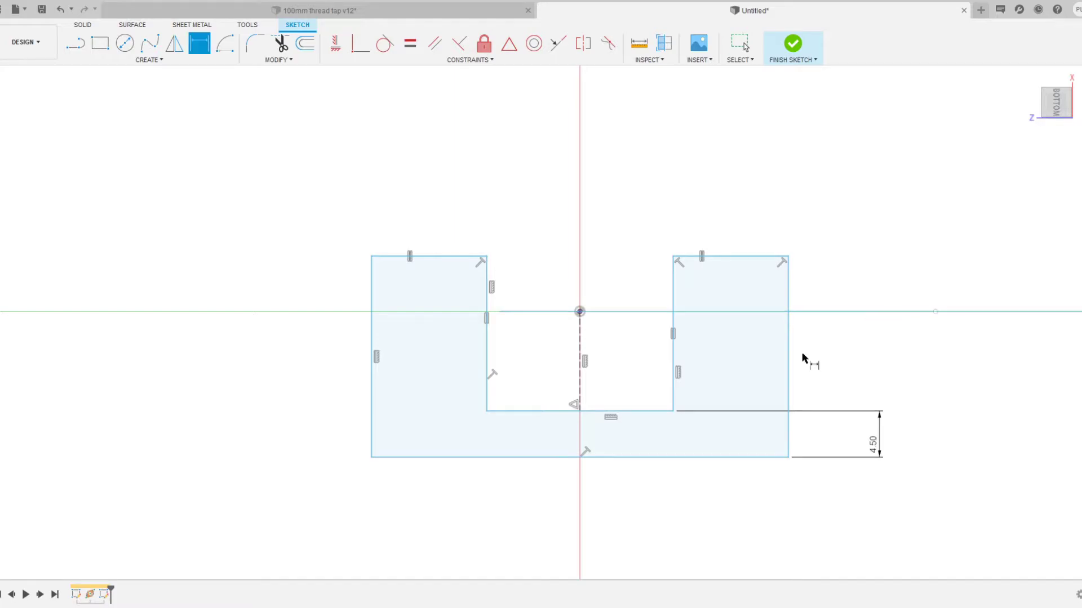
left_click(788, 383)
left_click(371, 400)
key("Escape")
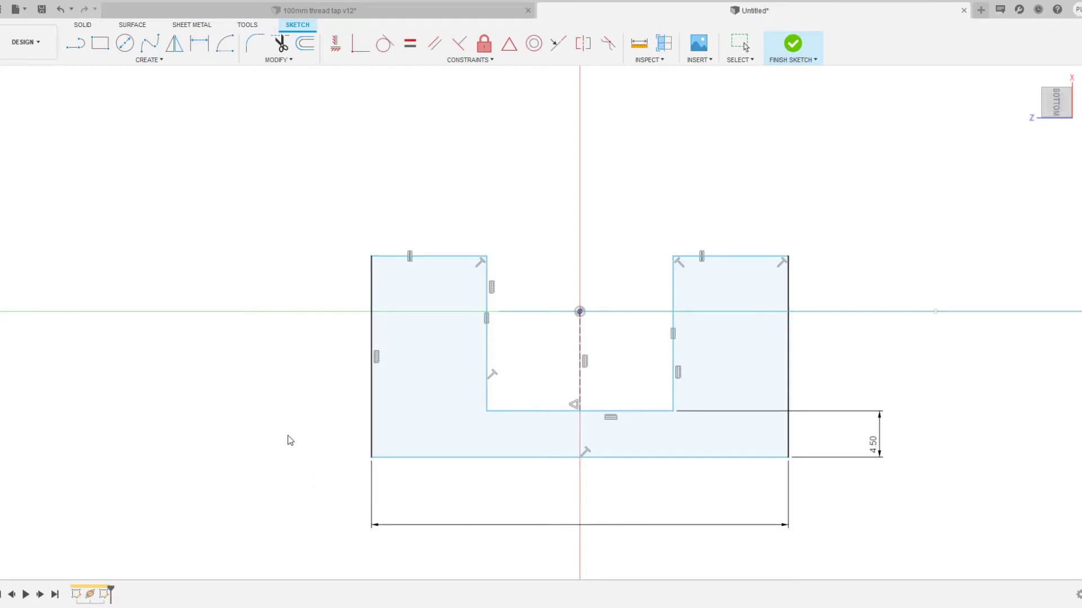
type("40")
key("Return")
Dimension the overall height from the U profile's bottom edge to its top edge as 19.5
key("d")
left_click(431, 457)
left_click(415, 257)
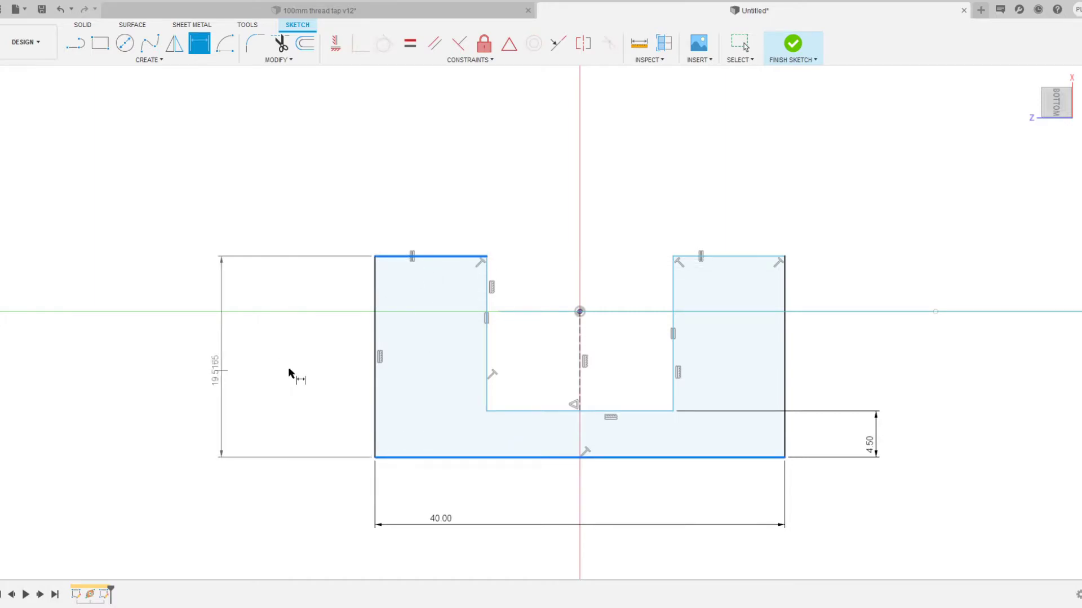
key("Escape")
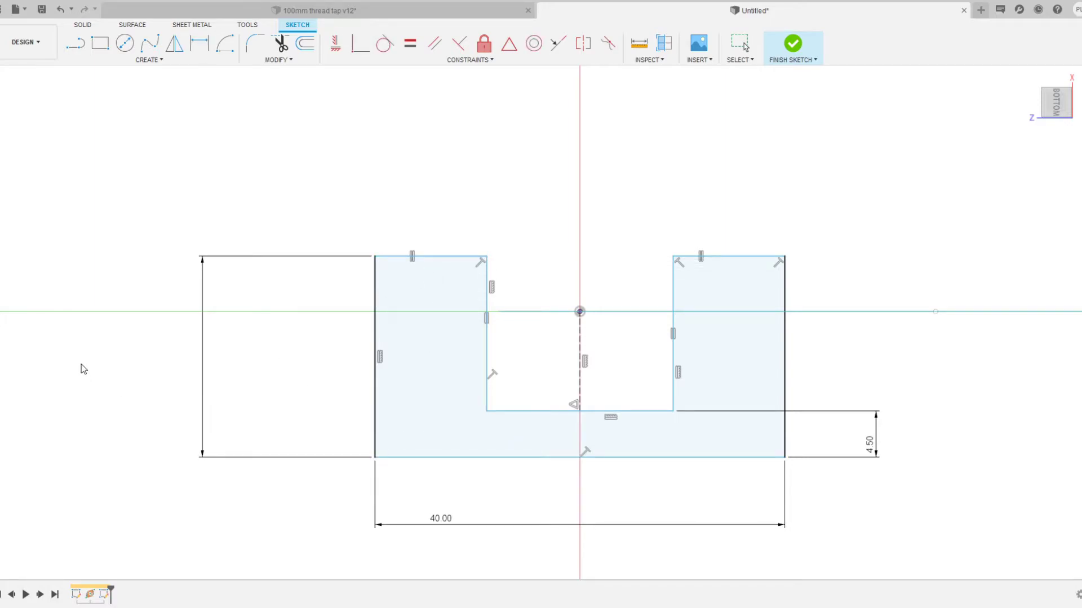
Dimension the width of the U profile's left arm as 11
key("d")
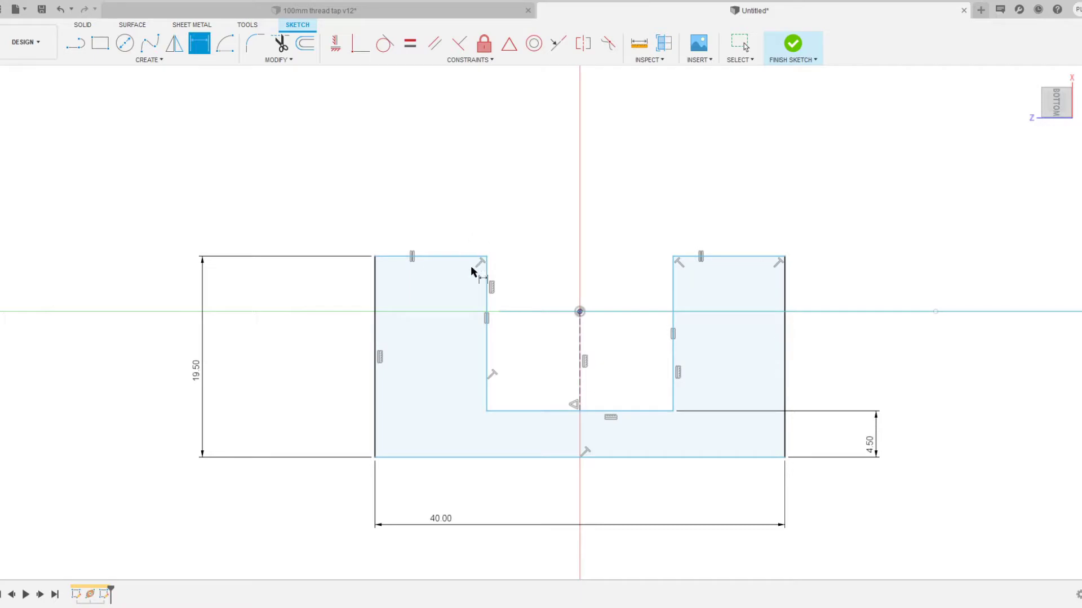
left_click(486, 283)
left_click(375, 290)
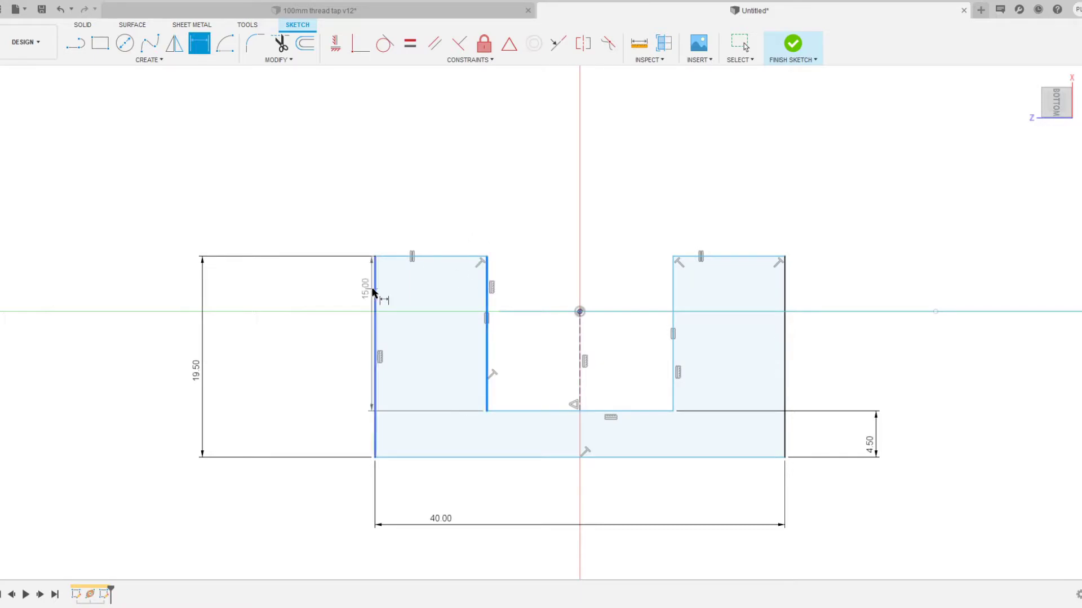
left_click(410, 144)
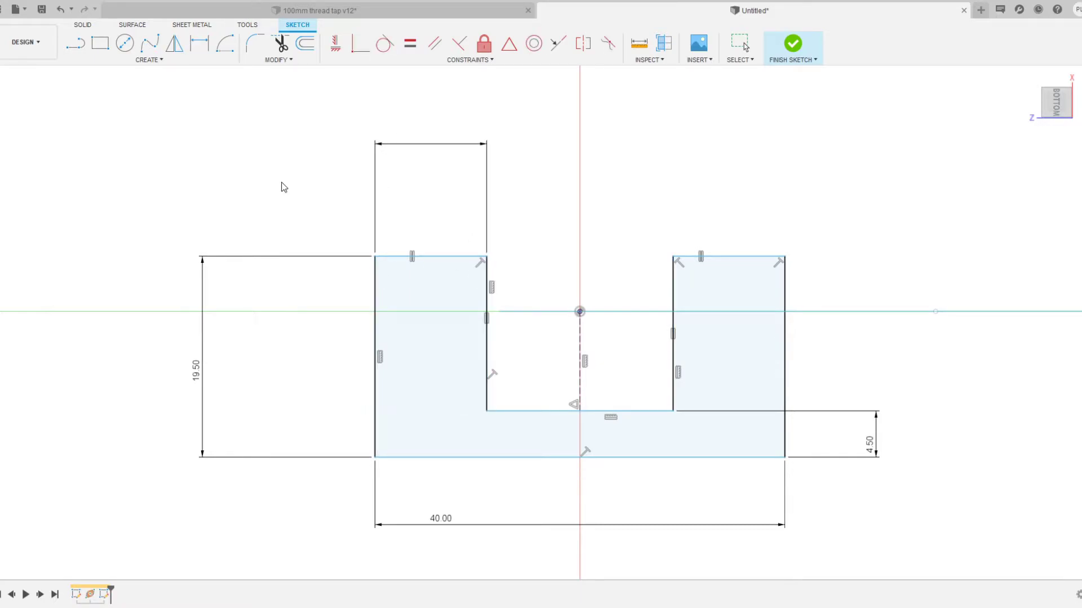
Dimension the length of the vertical construction line below the origin as 10
key("d")
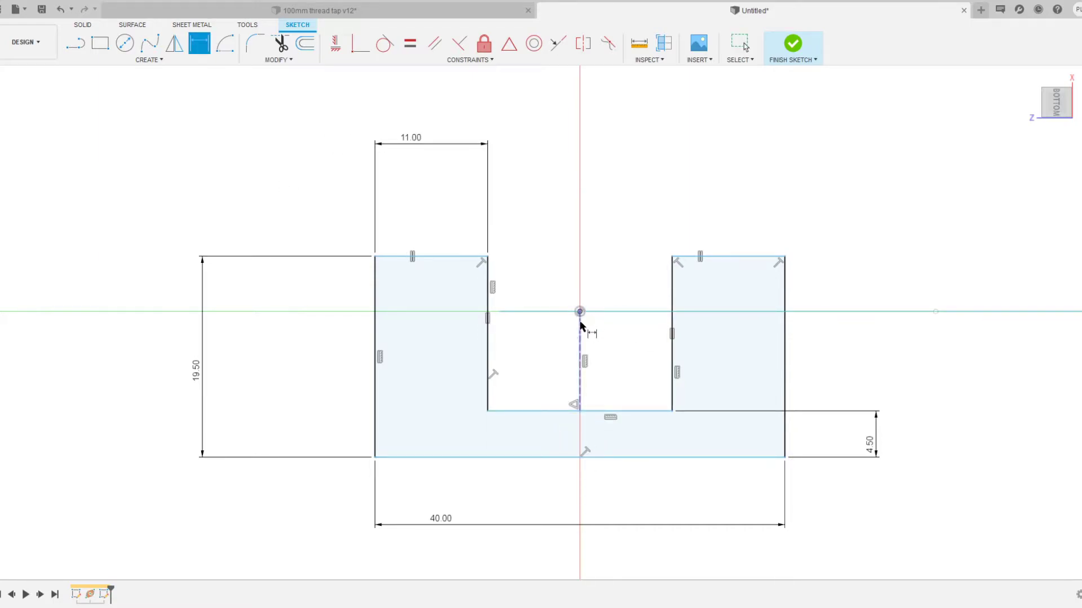
left_click(581, 344)
left_click(535, 352)
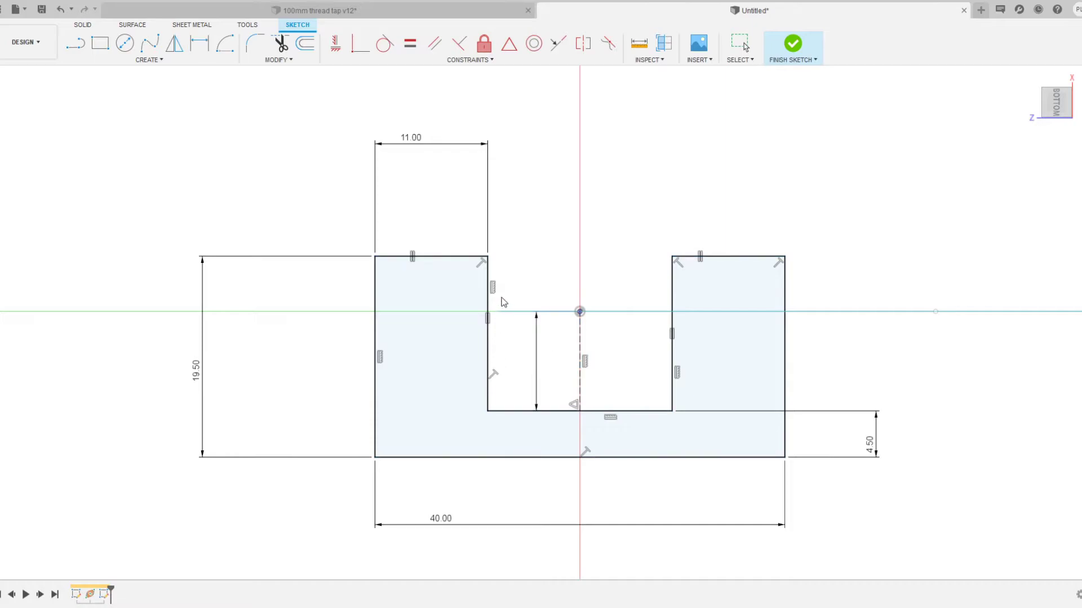
key("Return")
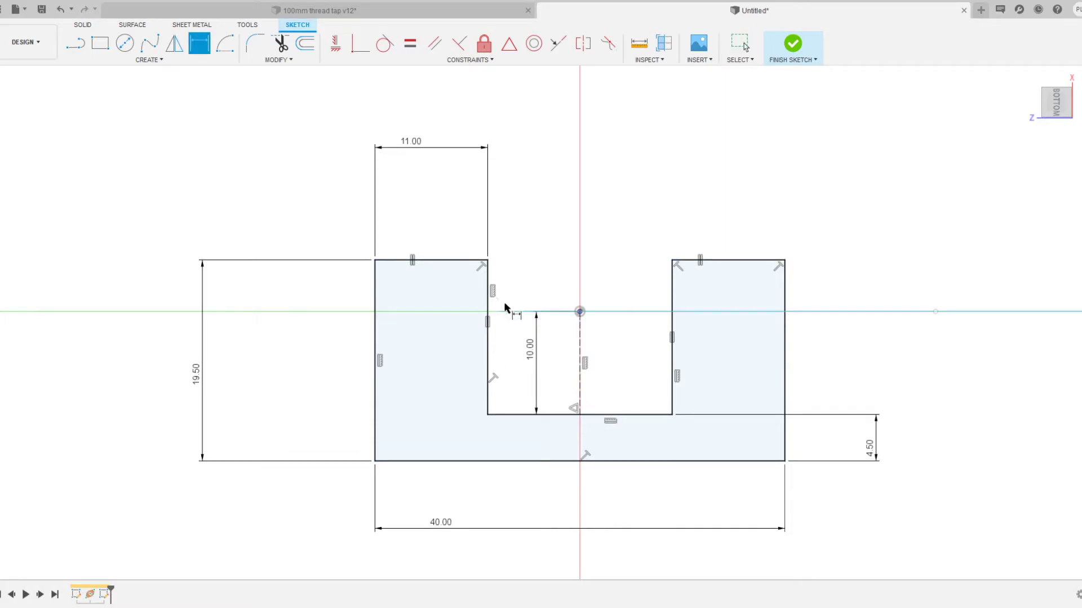
Draw a rectangle about 4.25 mm wide inside the U profile's left arm, with one side on the arm's inner edge
key("Escape")
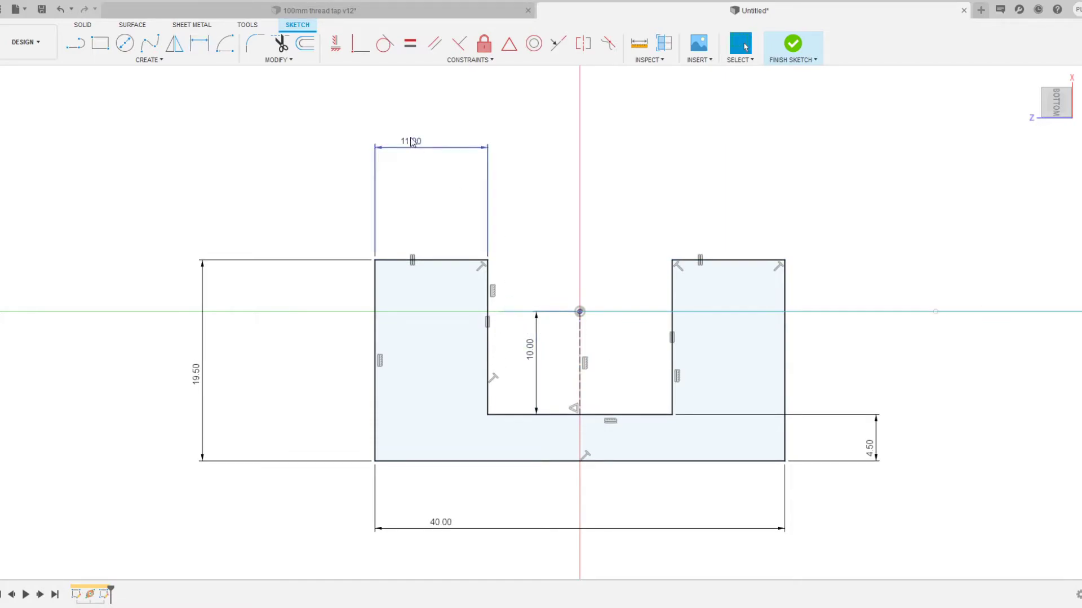
scroll(592, 337, "up", 2)
scroll(592, 337, "up", 2)
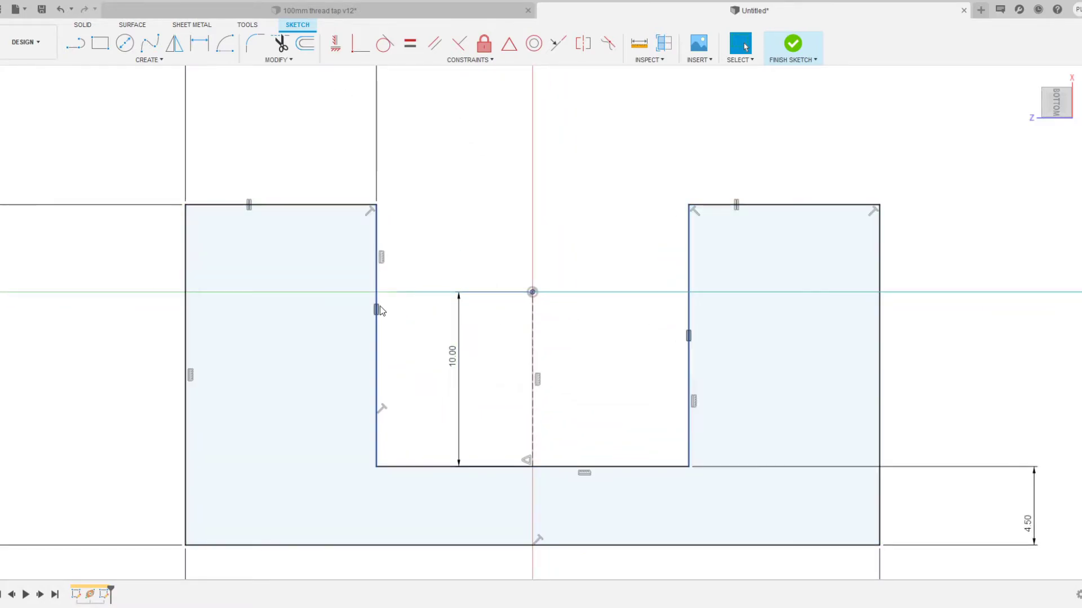
left_click(100, 44)
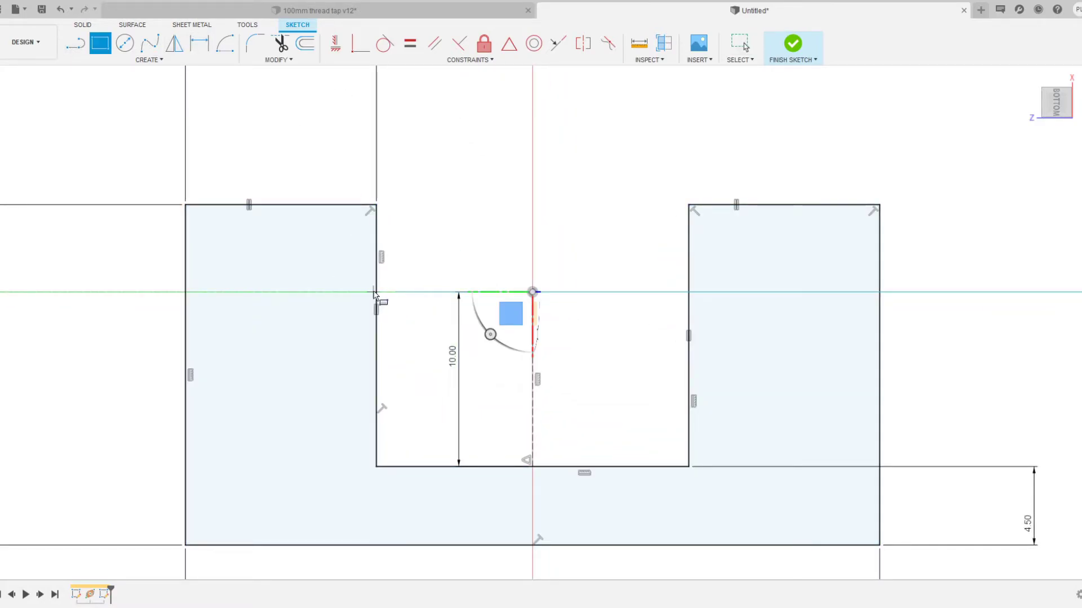
left_click(376, 283)
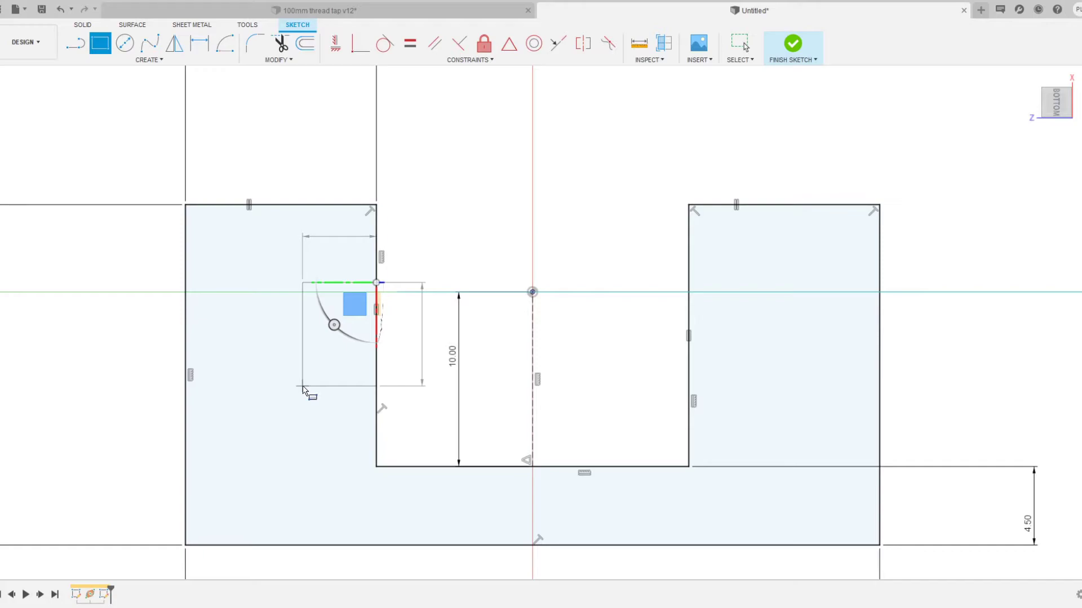
left_click(303, 386)
key("Escape")
Trim the left arm's inner edge between the rectangle's corners to open the notch
left_click(279, 41)
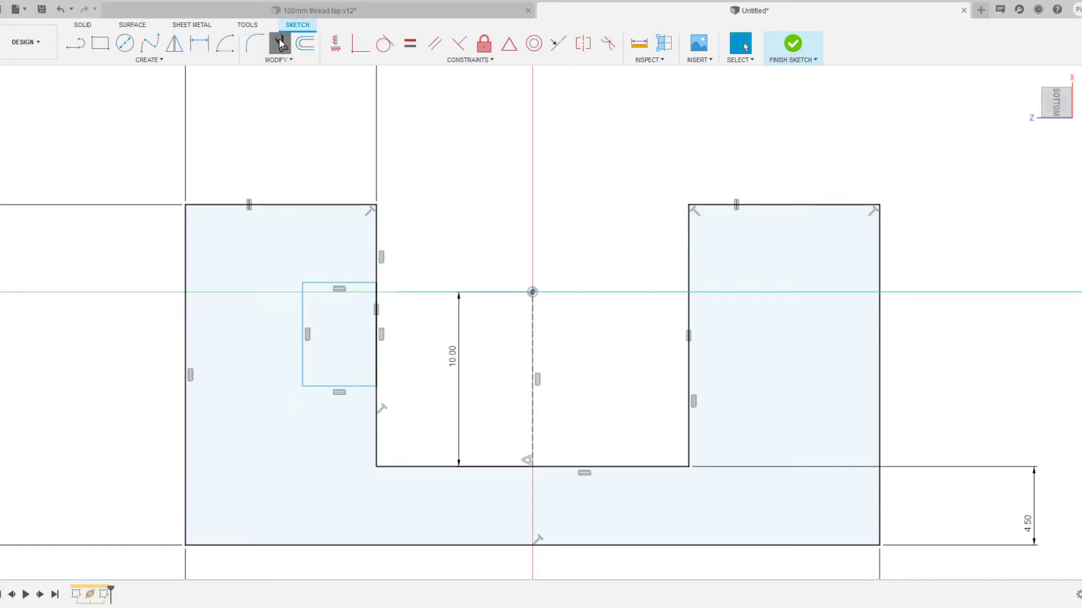
left_click(378, 352)
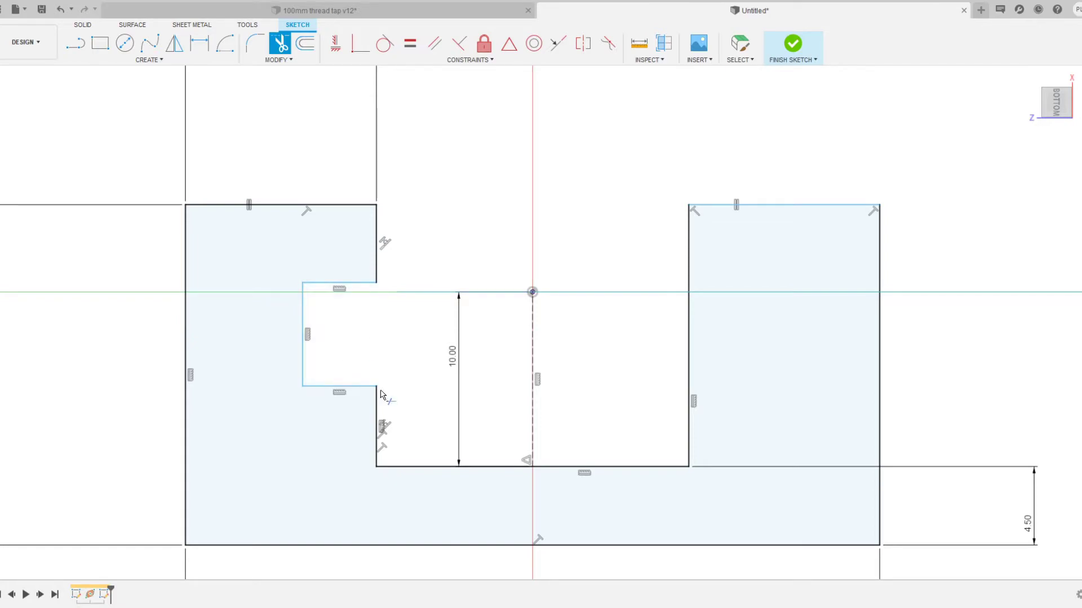
key("Escape")
scroll(389, 350, "down", 2)
double_click(395, 330)
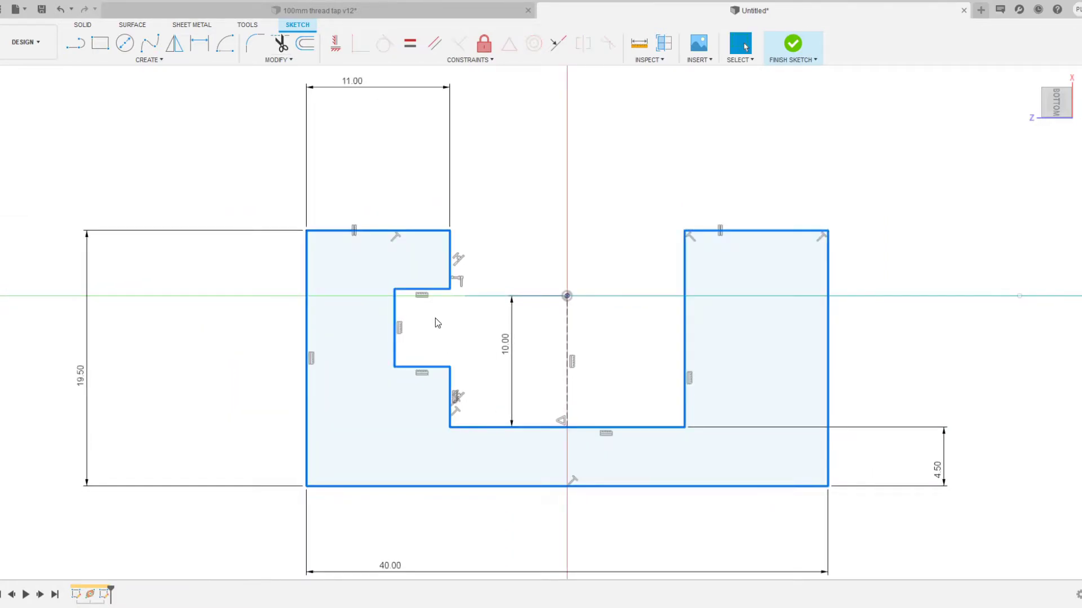
left_click(565, 179)
left_click(684, 317)
left_click(391, 146)
double_click(432, 288)
left_click(573, 203)
Delete the right arm's top edge, outer side and inner side
left_click(706, 220)
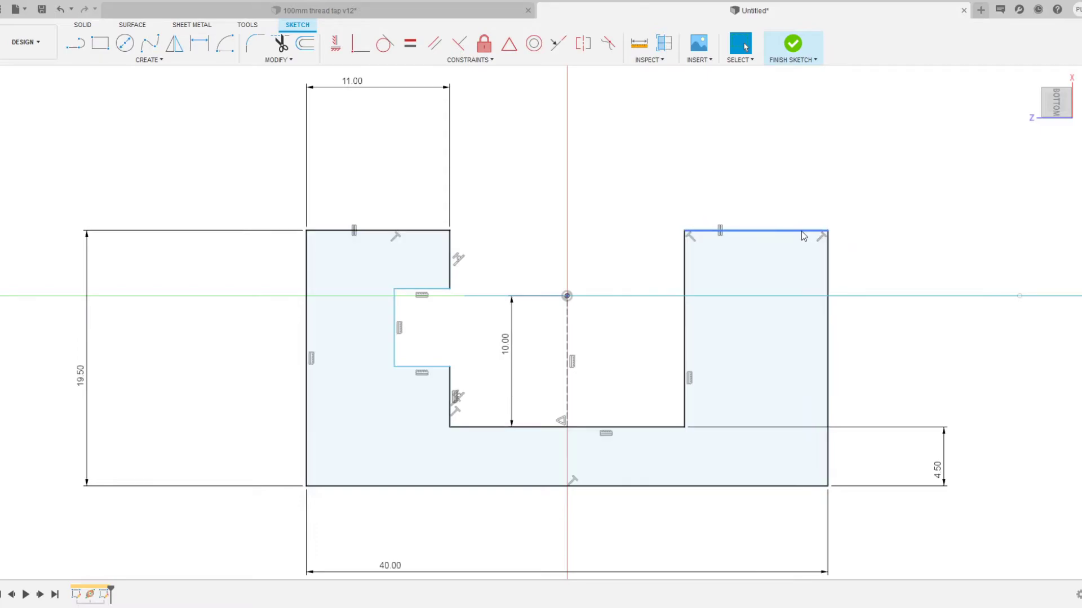
key("Delete")
left_click(830, 301)
key("Delete")
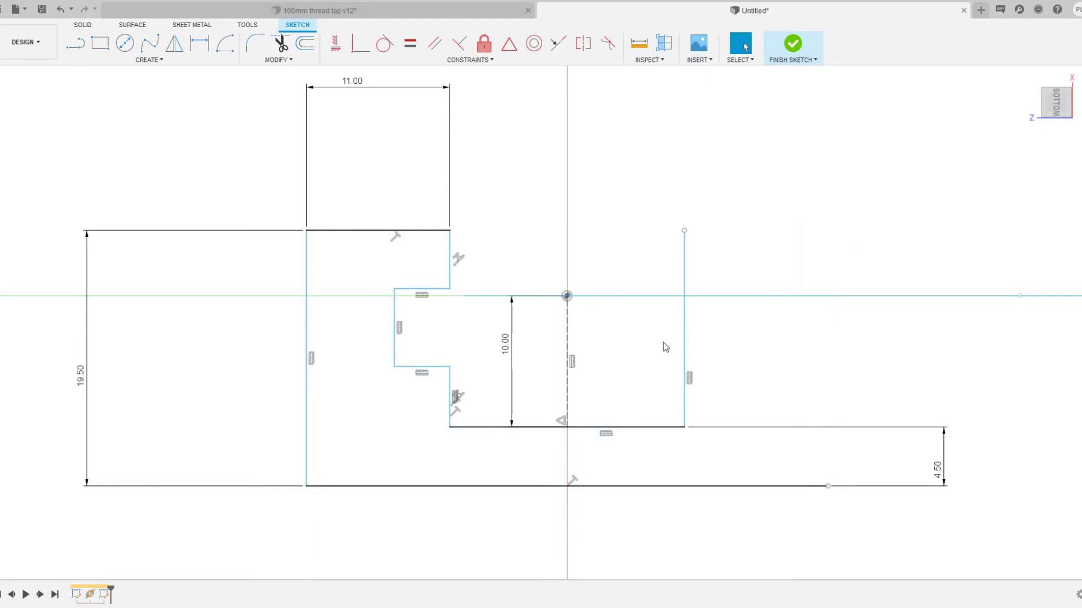
left_click(683, 347)
key("Delete")
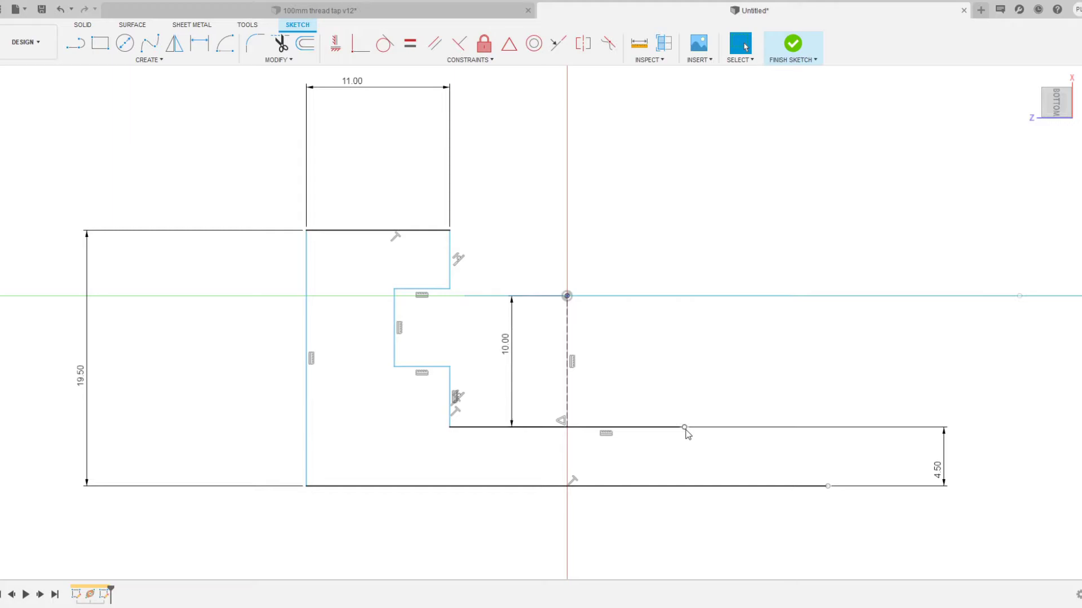
Mirror the connected outline of the notched left arm across the vertical construction line
left_click_drag(687, 431, 579, 438)
key("ctrl+z")
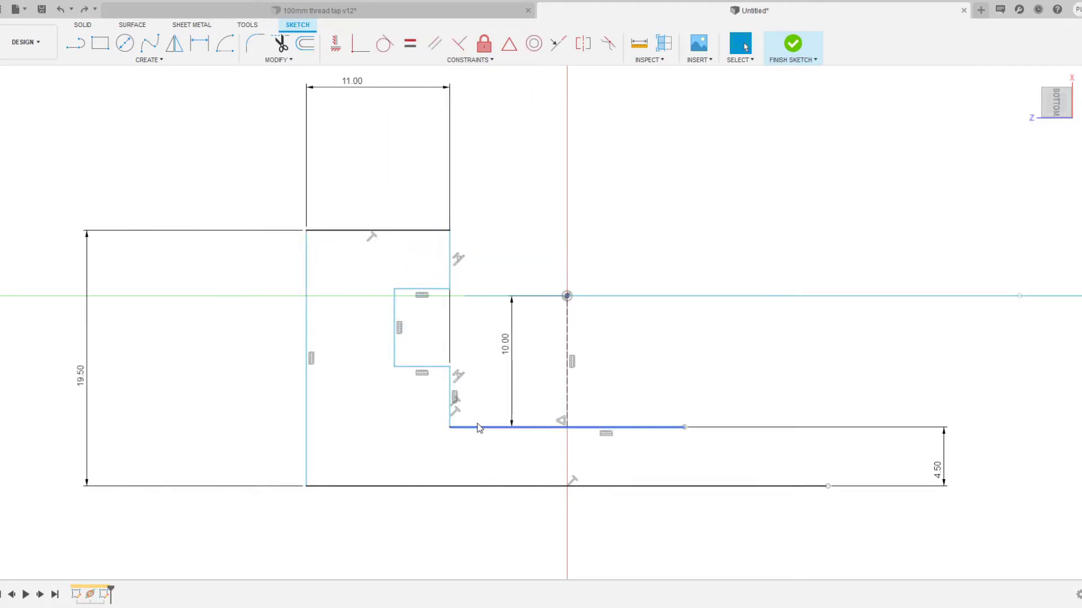
double_click(450, 414)
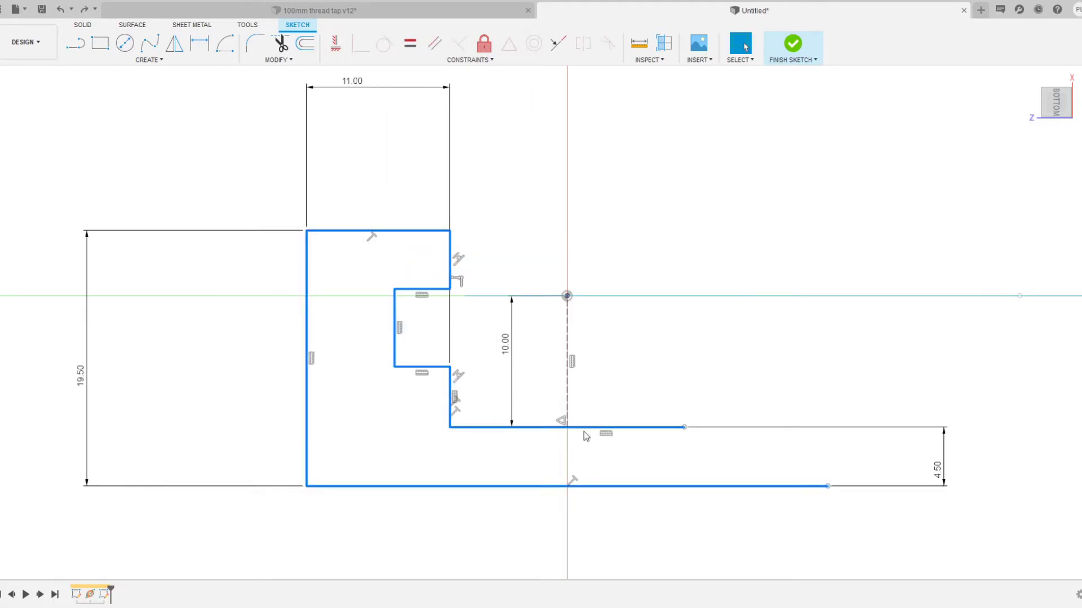
left_click(174, 42)
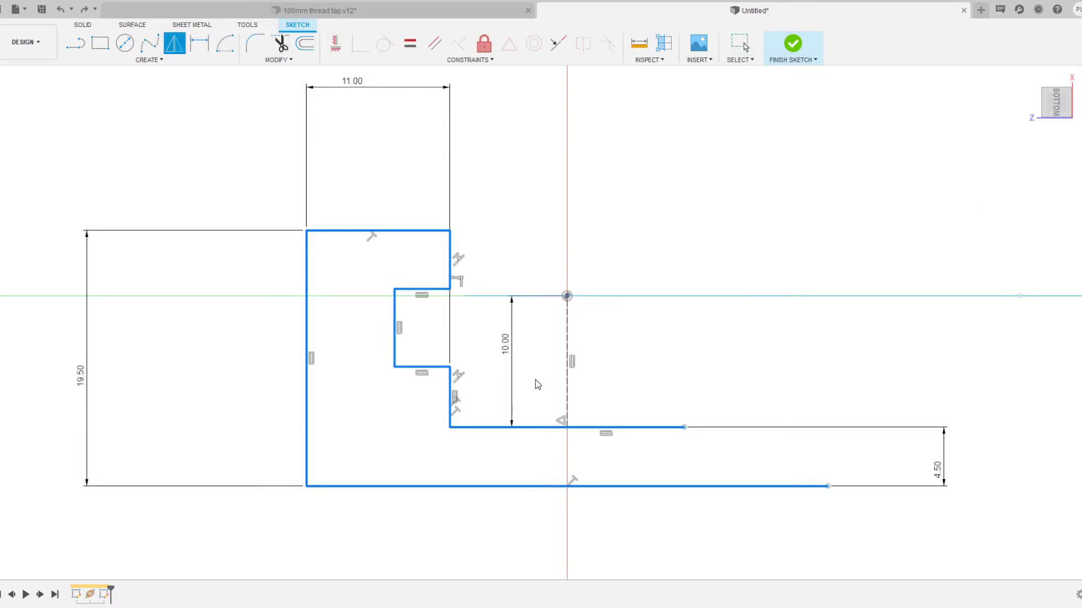
left_click(566, 372)
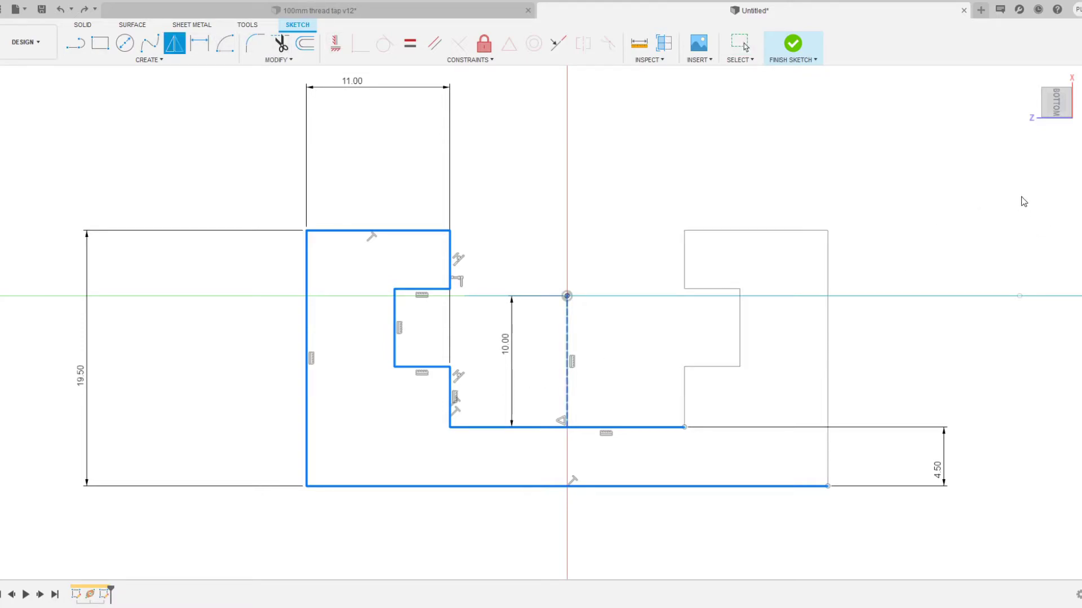
key("Return")
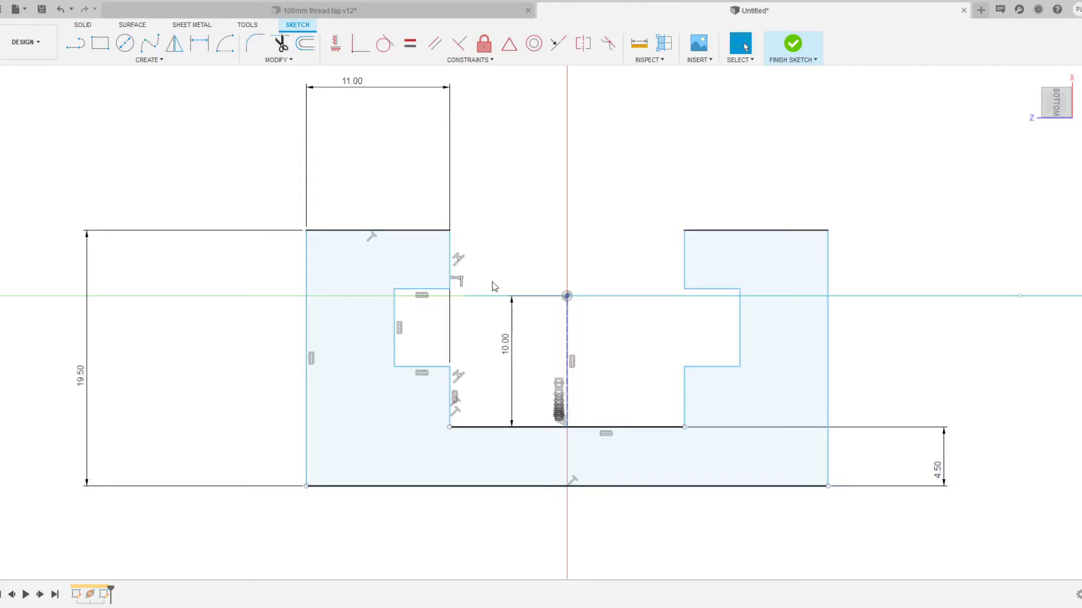
Dimension the left notch's height between its upper and lower edges as 6
left_click(425, 367)
key("d")
left_click(427, 289)
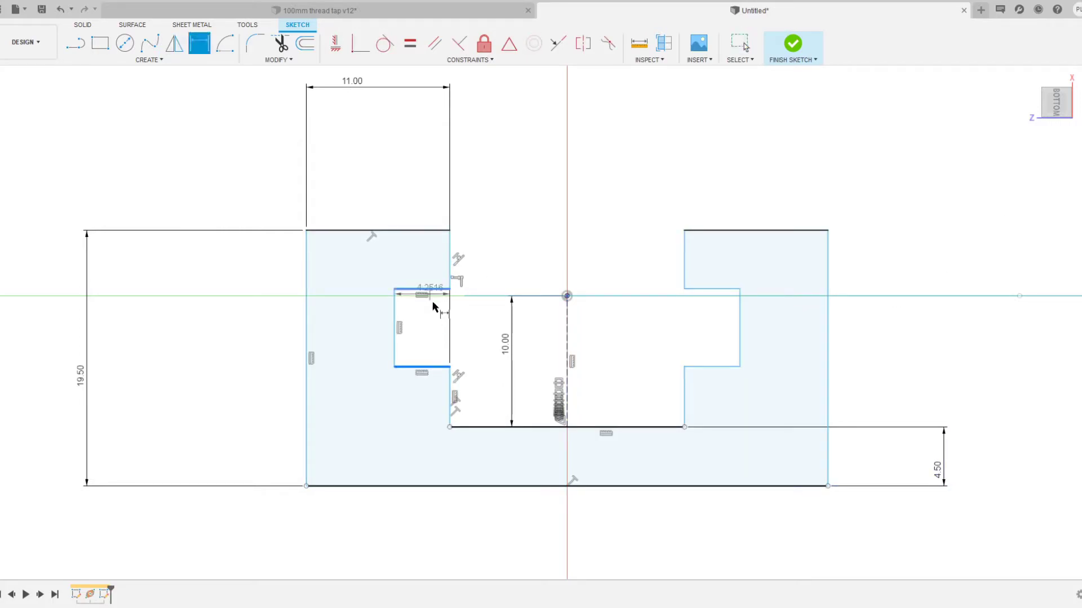
left_click(427, 415)
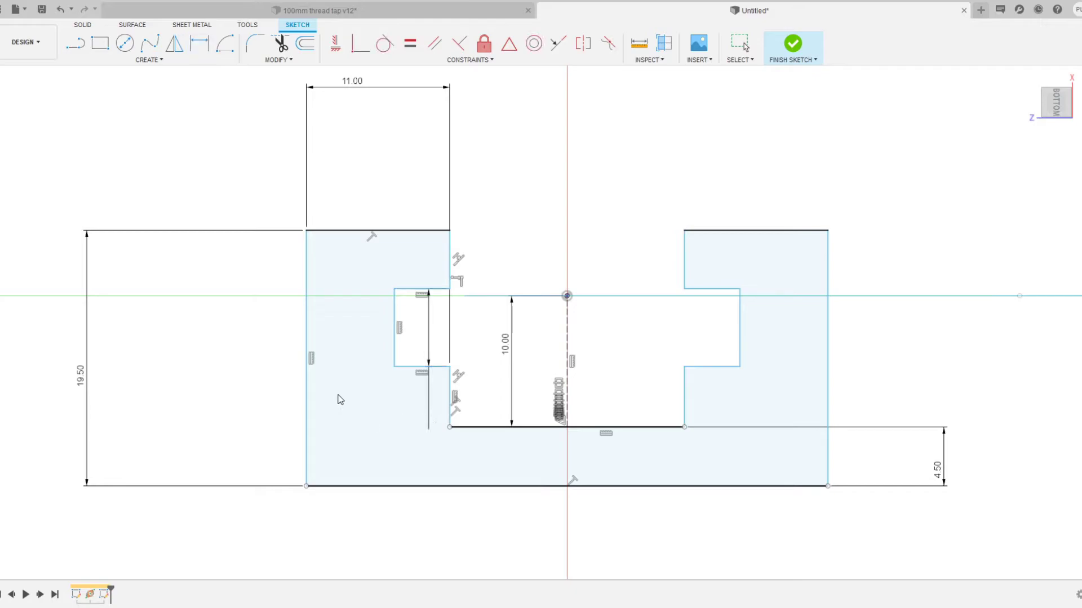
type("6")
key("Return")
Add a driven dimension to the left notch's back edge and dimension the notch's depth as 4
left_click(395, 343)
left_click(346, 337)
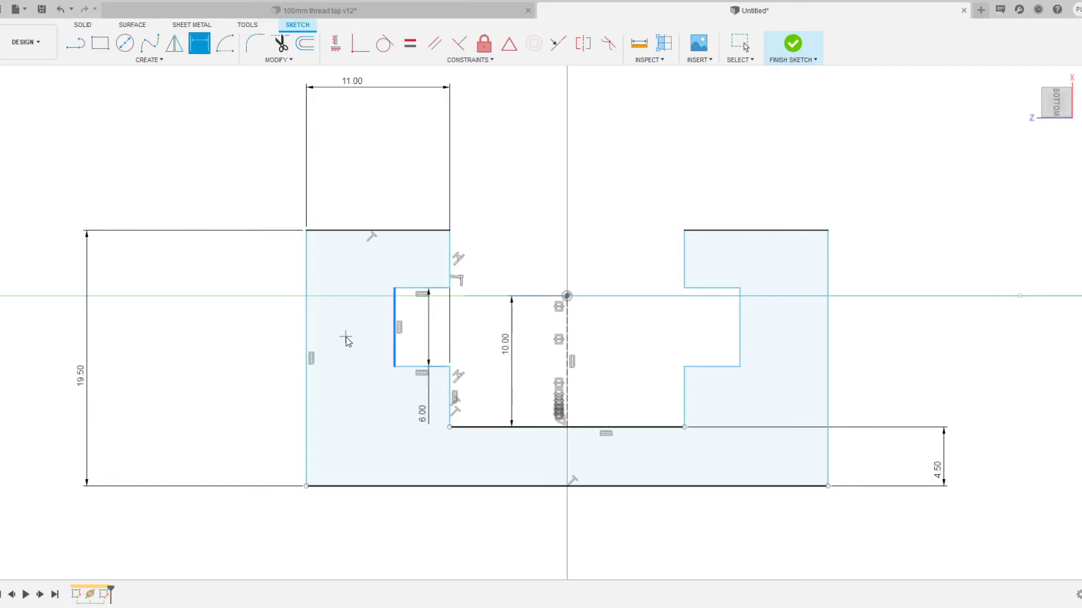
key("Escape")
left_click(416, 367)
key("d")
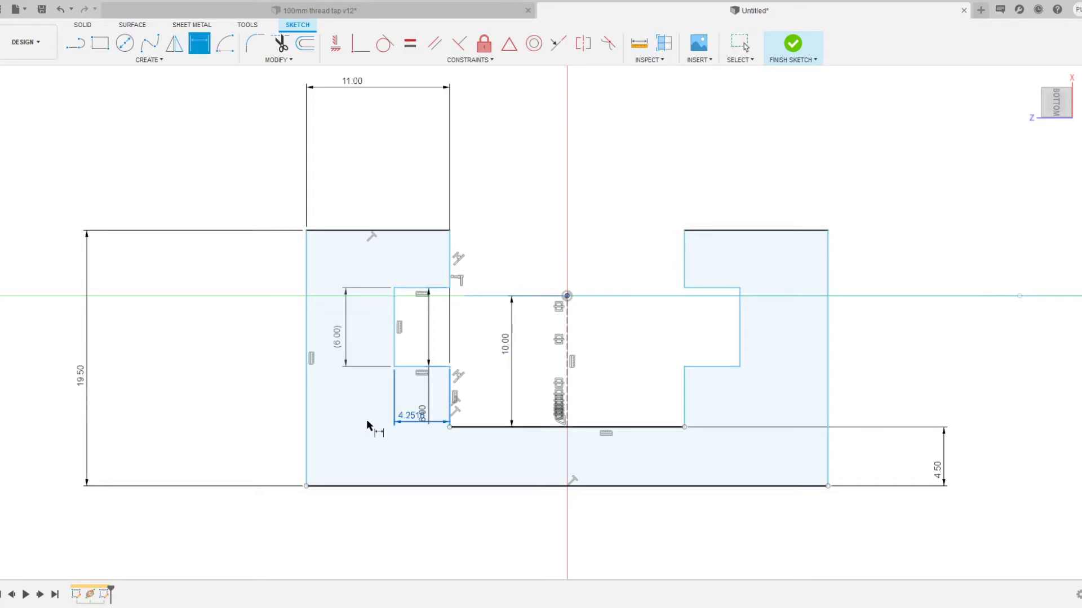
key("Escape")
Dimension the left arm's inner edge below the notch as 4.5
key("d")
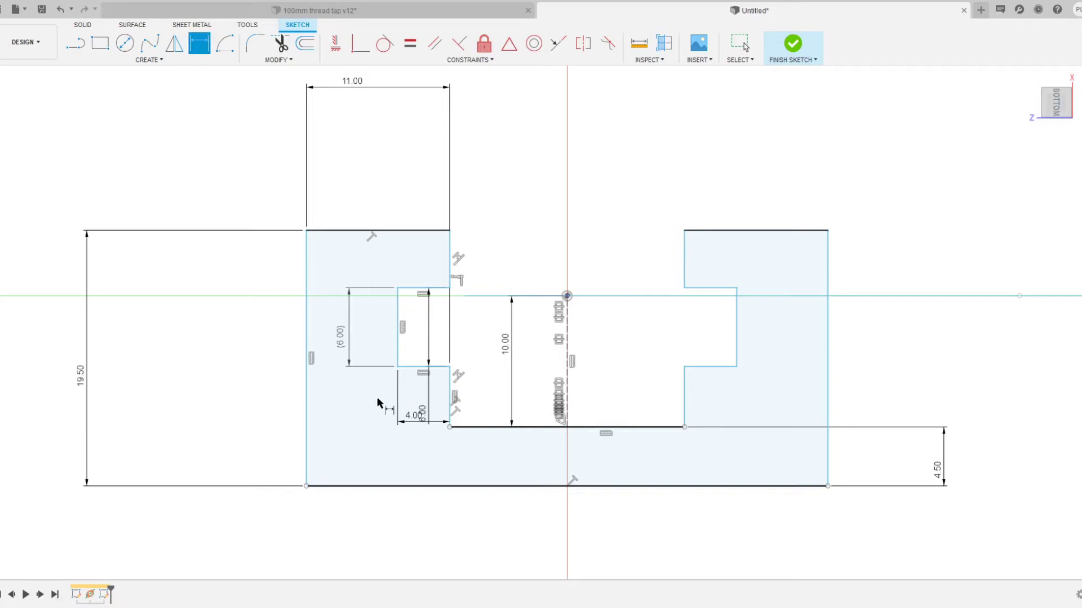
left_click(450, 392)
key("Escape")
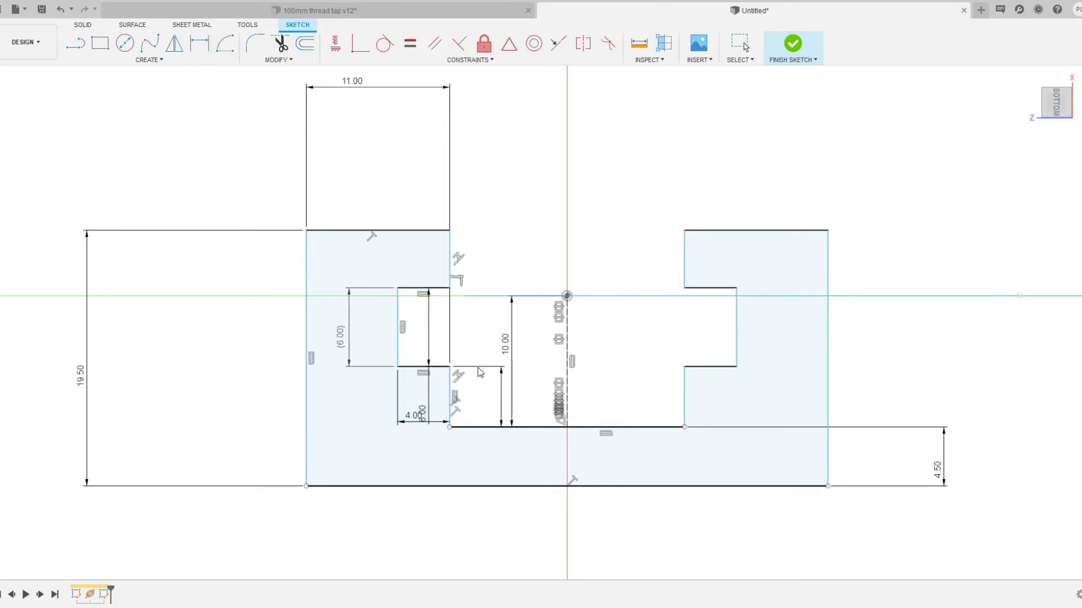
left_click(480, 373)
type("4.5")
key("Return")
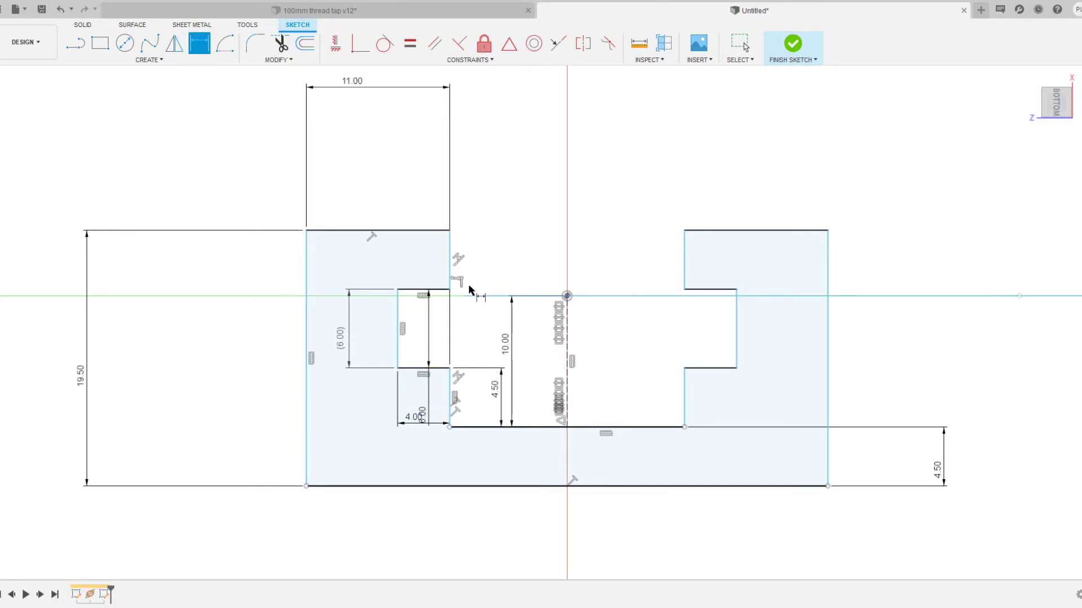
key("Escape")
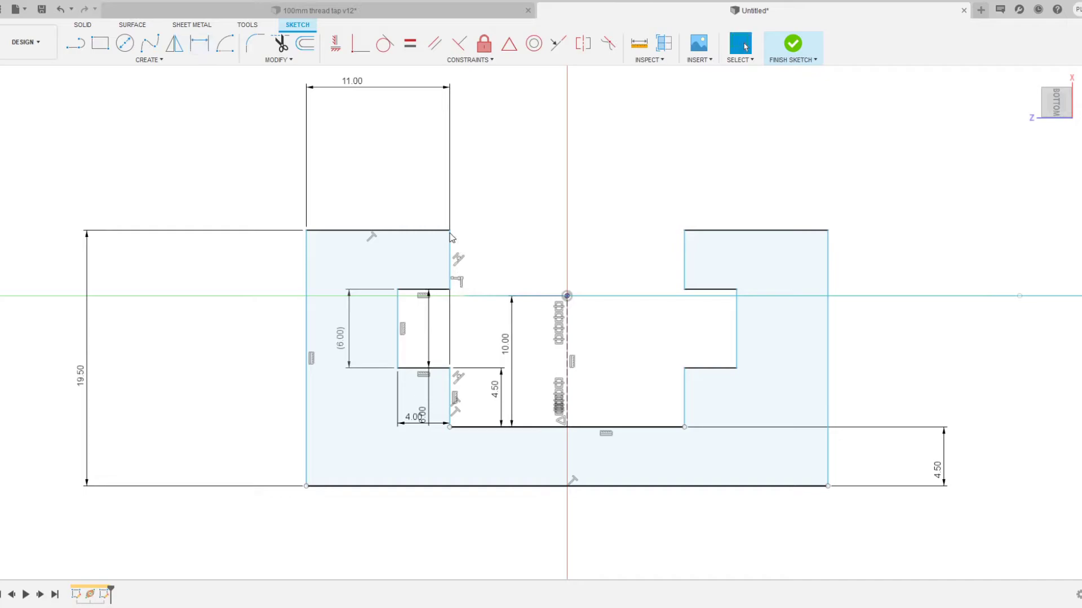
Try to constrain the left arm's inner edges above and below the notch to equal length
left_click(410, 43)
left_click(450, 266)
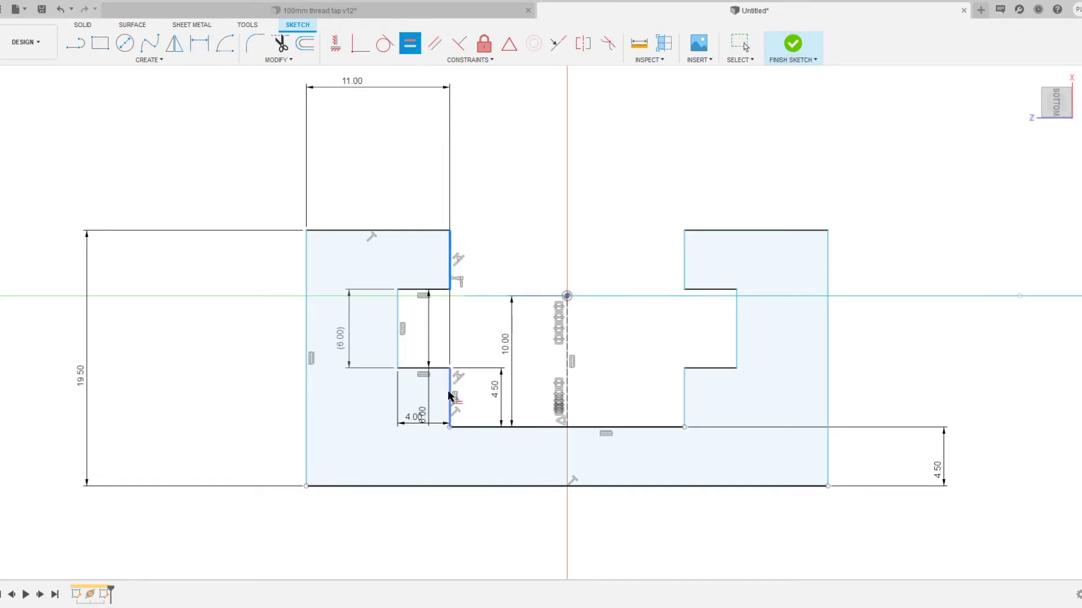
left_click(496, 370)
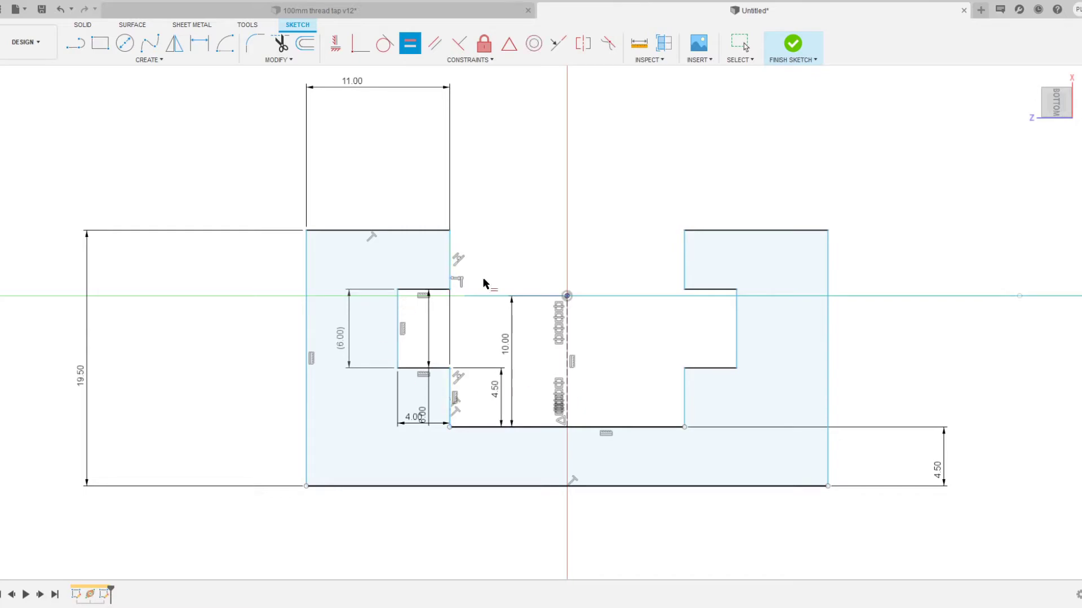
key("Escape")
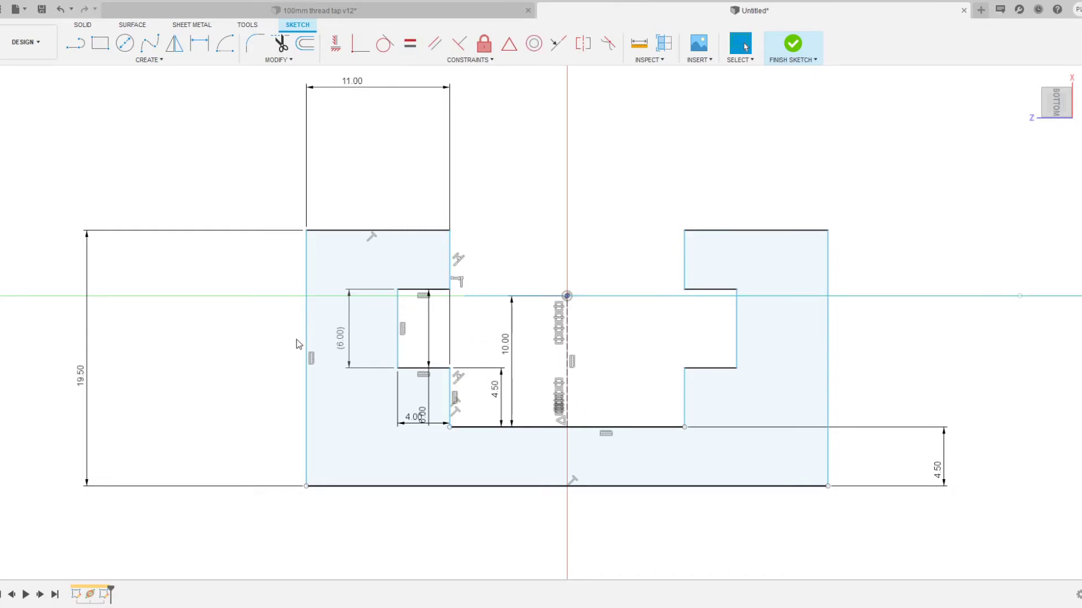
Dimension the U profile's inner floor width between the two arms as 17
mouse_move(306, 339)
left_mouse_down()
mouse_move(294, 337)
mouse_move(310, 339)
left_mouse_up()
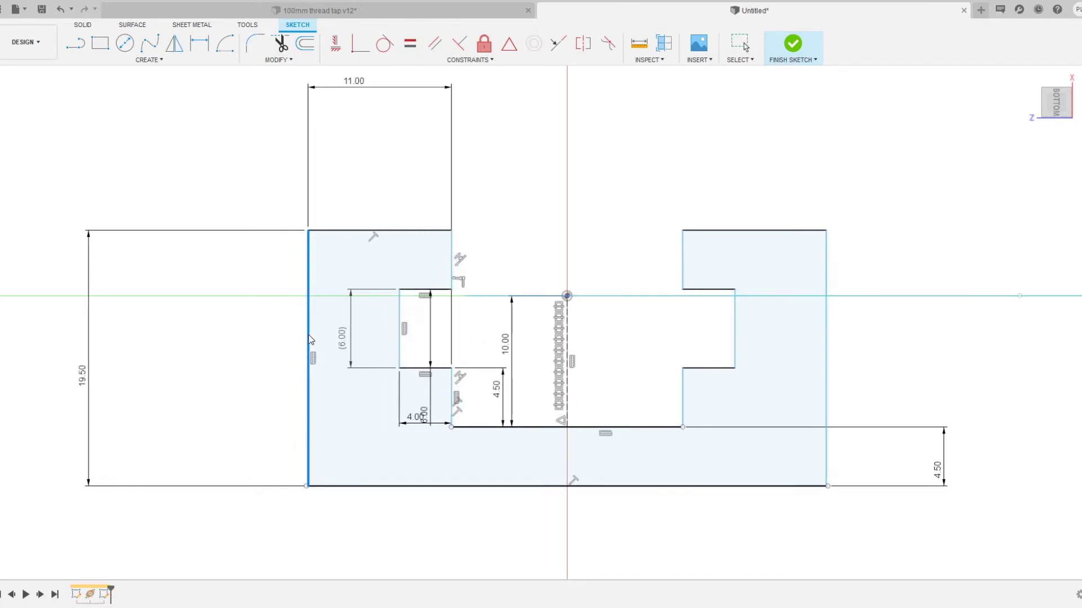
left_click(552, 427)
key("d")
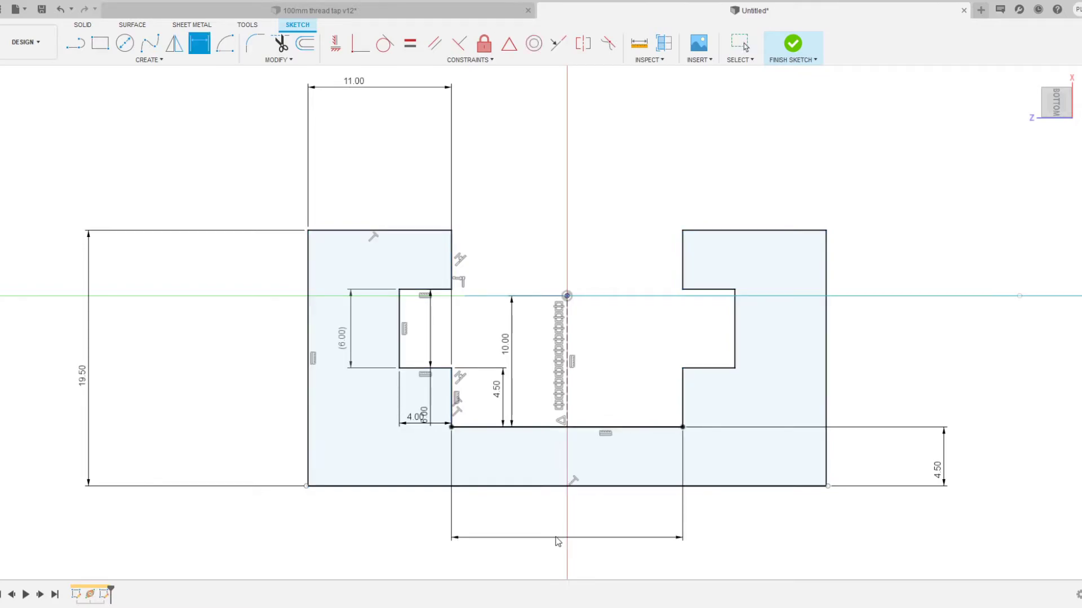
key("Escape")
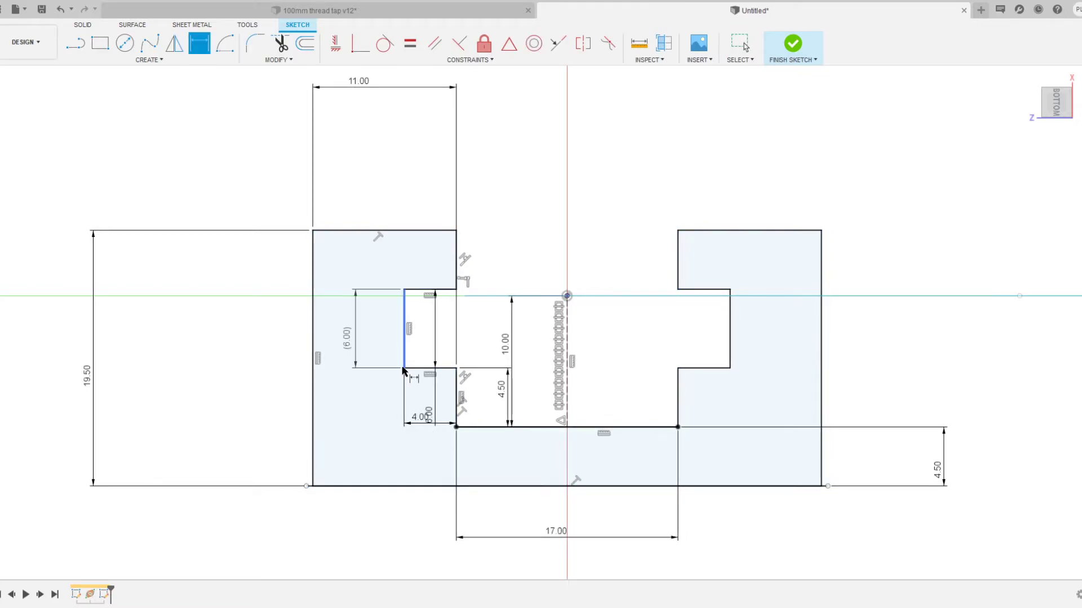
Sweep the notched U profile along the whole sketched path to create a solid track body
scroll(357, 367, "down", 4)
mouse_move(357, 367)
middle_mouse_down("shift")
mouse_move(493, 313)
mouse_move(500, 321)
mouse_move(473, 310)
mouse_move(535, 331)
mouse_move(467, 276)
middle_mouse_up("shift")
scroll(515, 324, "down", 2)
scroll(527, 227, "down", 2)
mouse_move(526, 227)
middle_mouse_down()
mouse_move(413, 338)
mouse_move(536, 292)
middle_mouse_up()
scroll(413, 333, "down", 1)
scroll(445, 361, "up", 8)
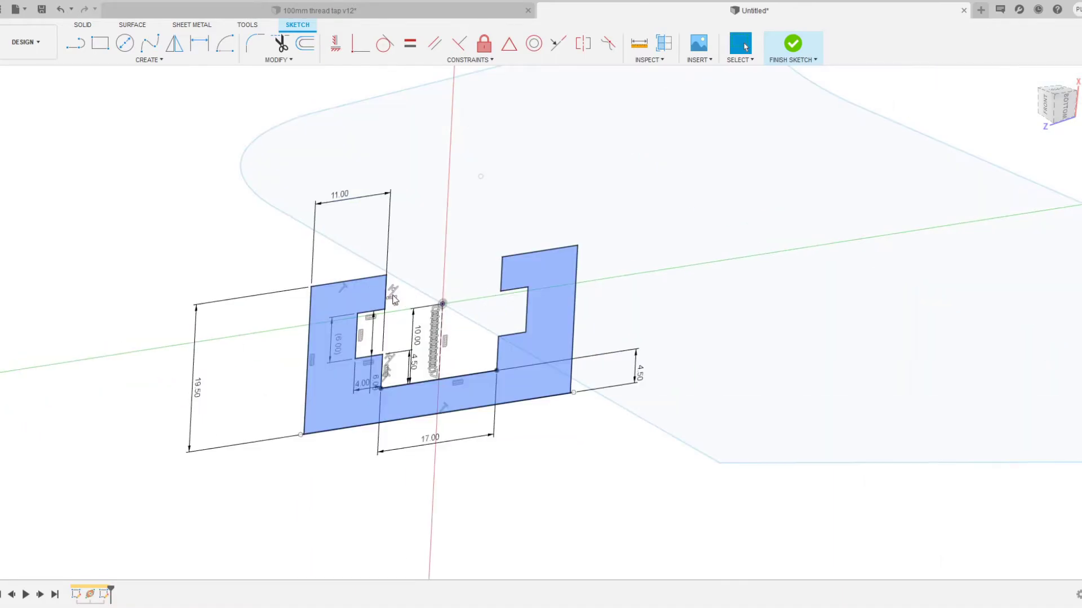
scroll(339, 410, "down", 4)
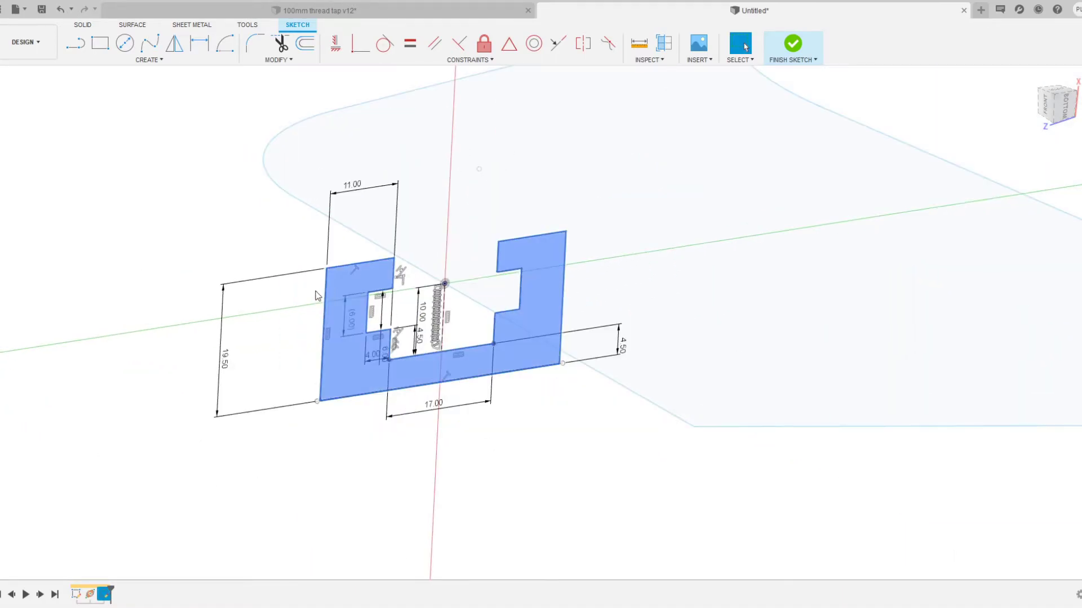
scroll(405, 294, "down", 2)
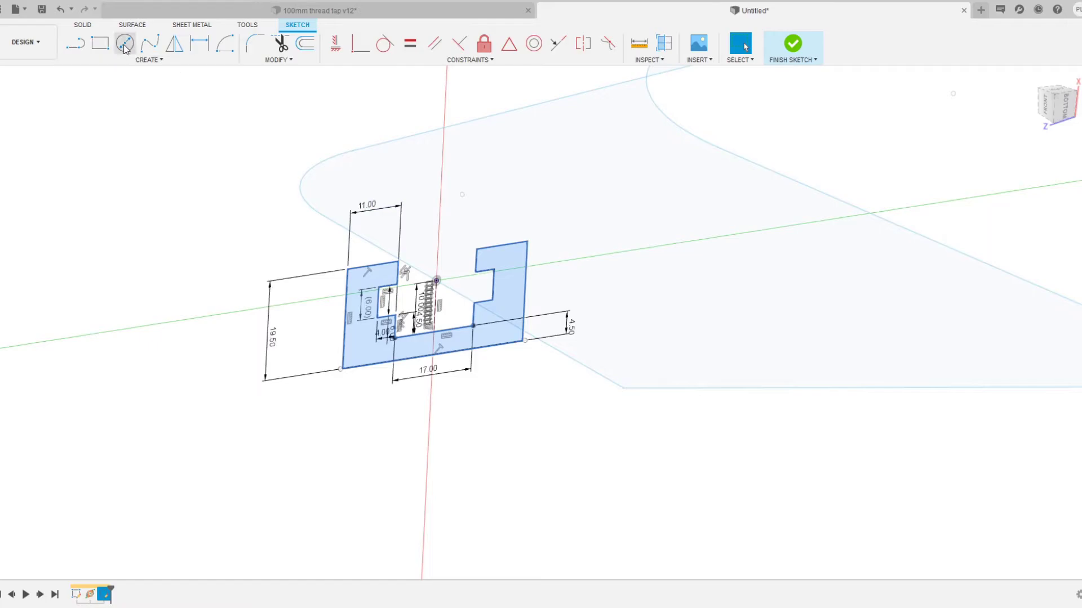
left_click(84, 25)
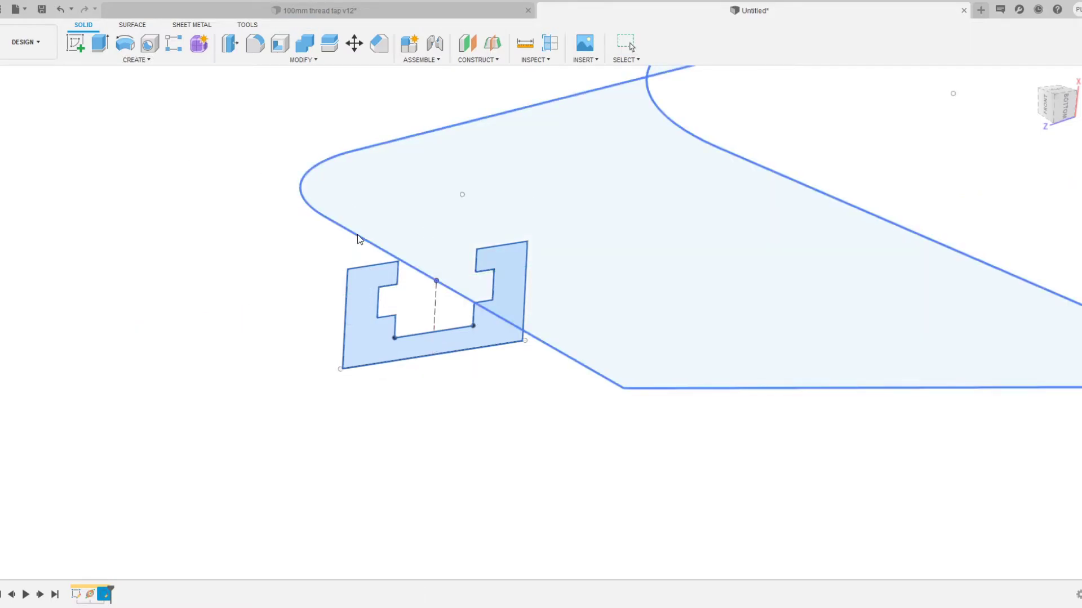
scroll(431, 269, "down", 5)
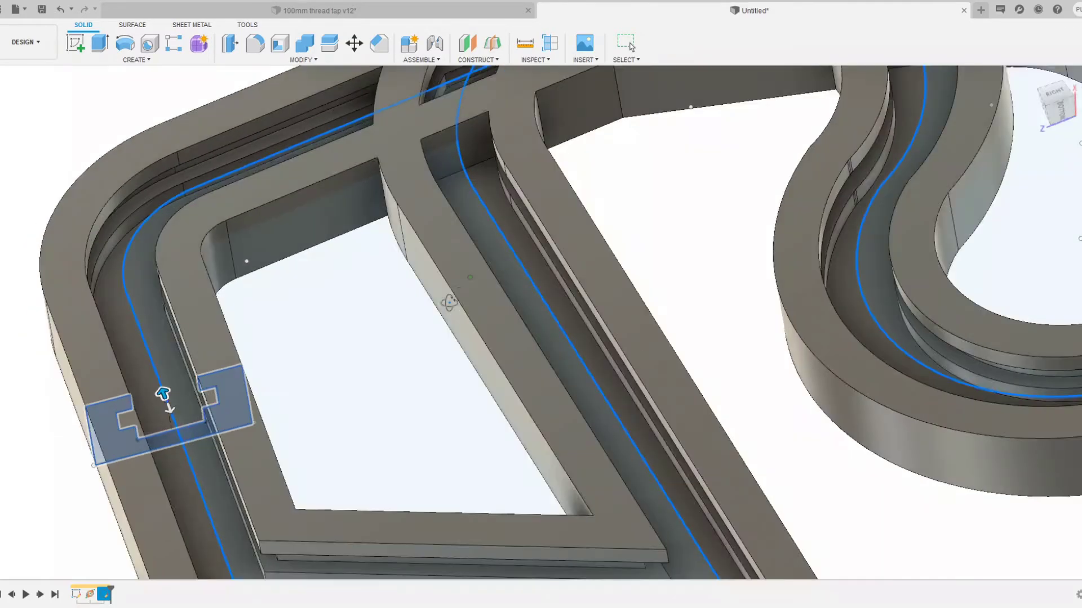
left_click(638, 268)
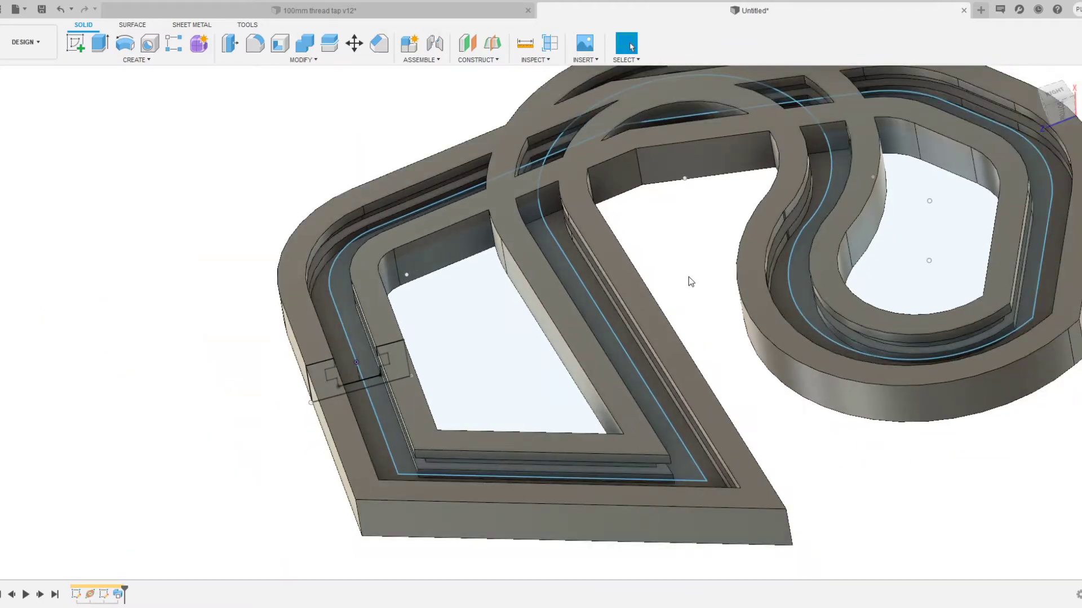
middle_click_drag(689, 276, 541, 254)
middle_click_drag(507, 304, 560, 377, "shift")
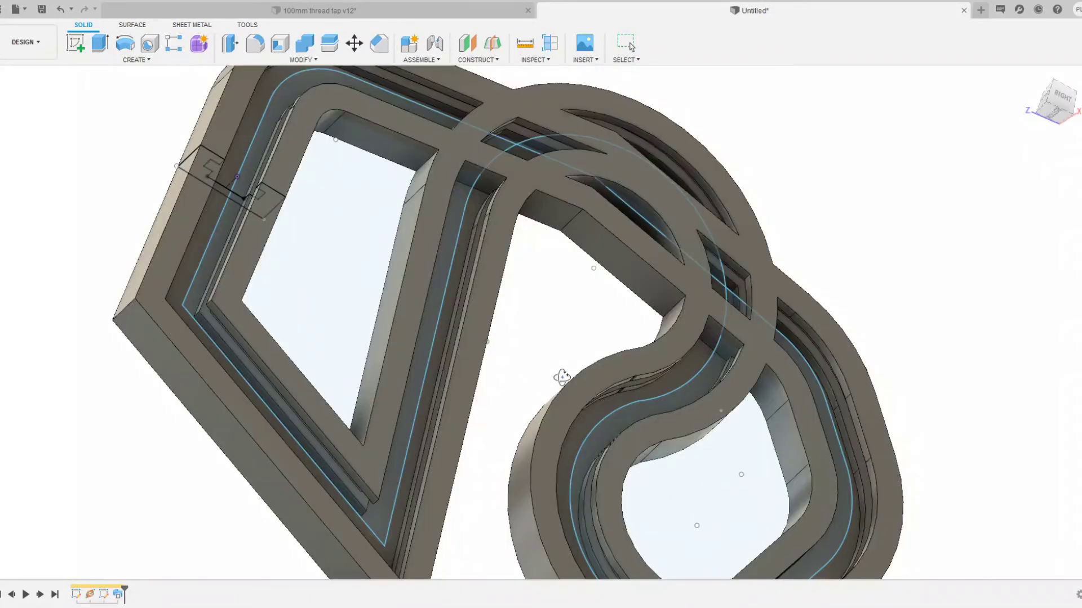
scroll(551, 333, "down", 3)
middle_click_drag(548, 304, 493, 348)
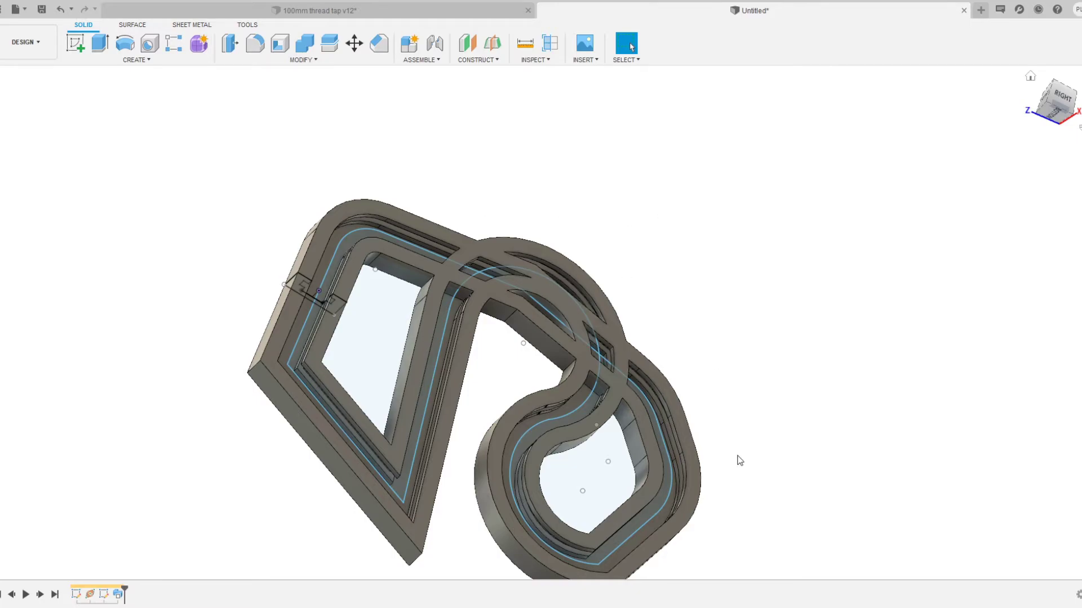
mouse_move(481, 405)
middle_mouse_down("shift")
mouse_move(490, 297)
mouse_move(543, 306)
mouse_move(493, 326)
middle_mouse_up("shift")
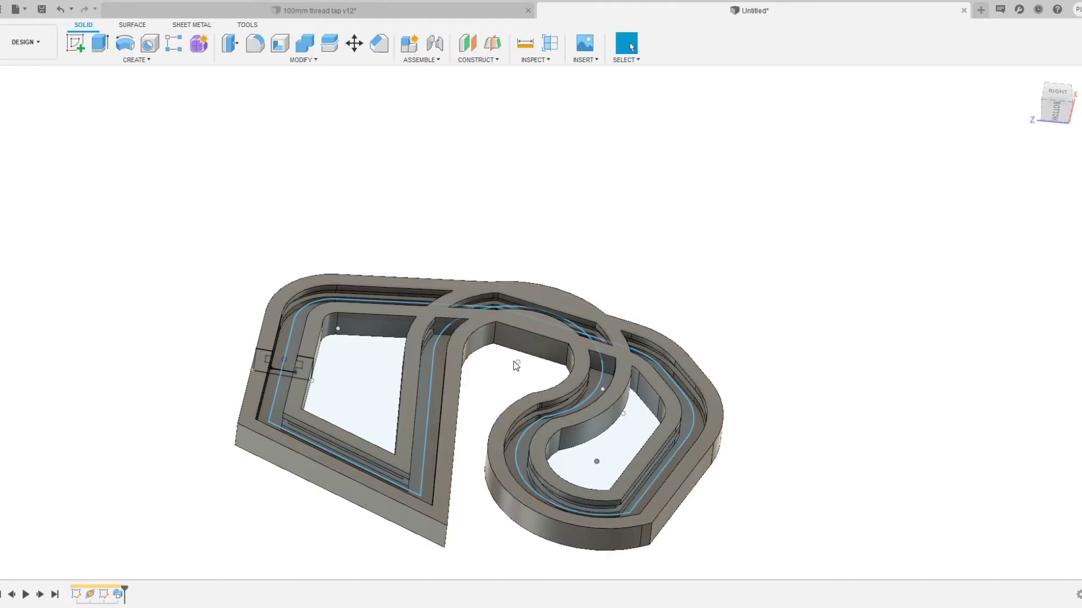
middle_click_drag(533, 357, 517, 349, "shift")
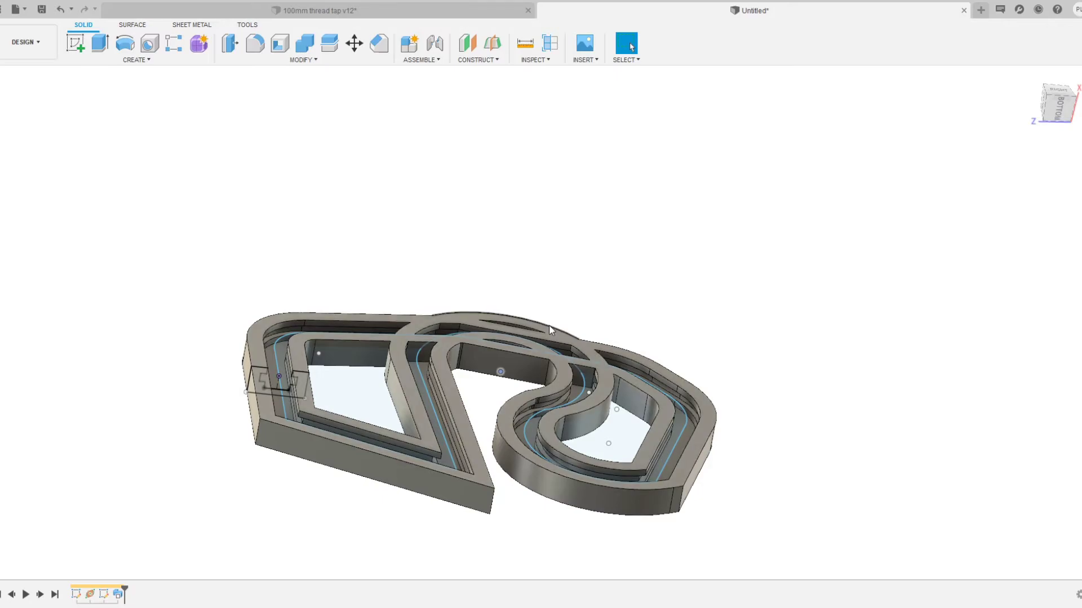
key("m")
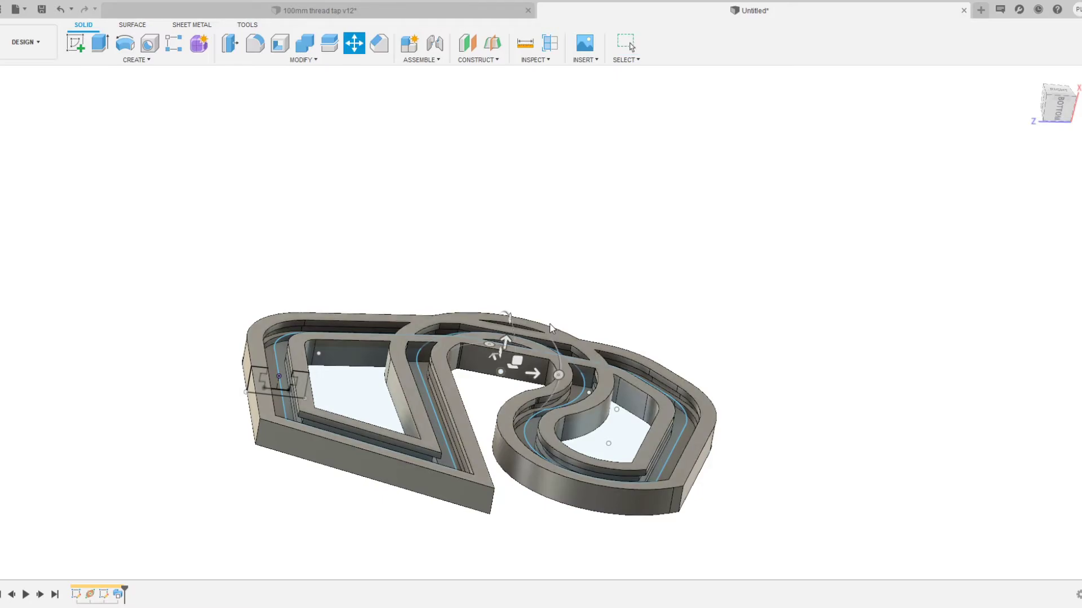
middle_click_drag(567, 327, 560, 287, "shift")
left_click_drag(521, 369, 519, 345)
middle_click_drag(676, 336, 533, 438, "shift")
key("m")
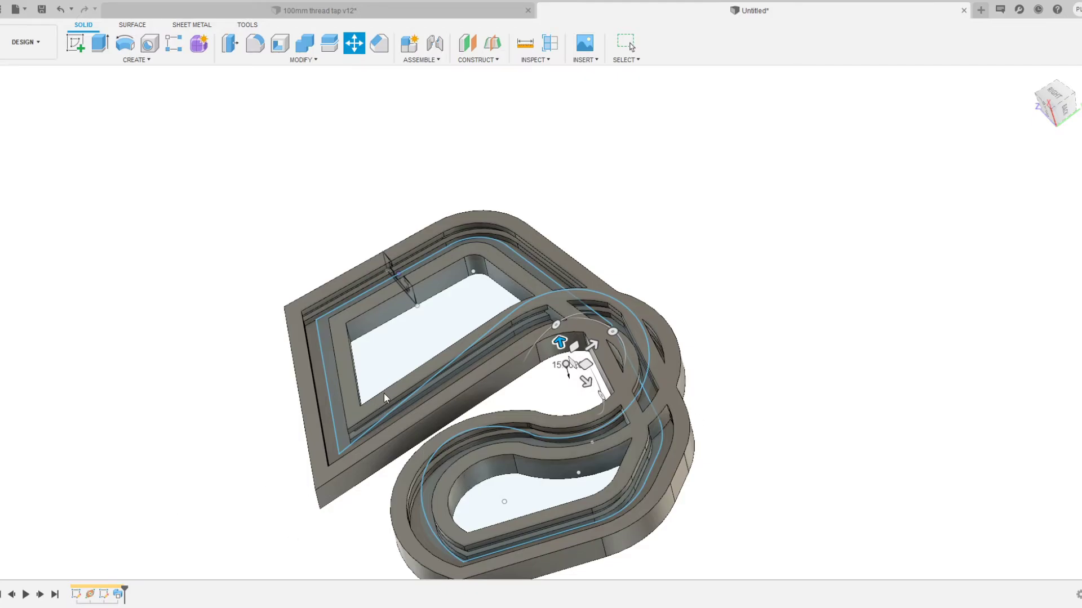
key("Escape")
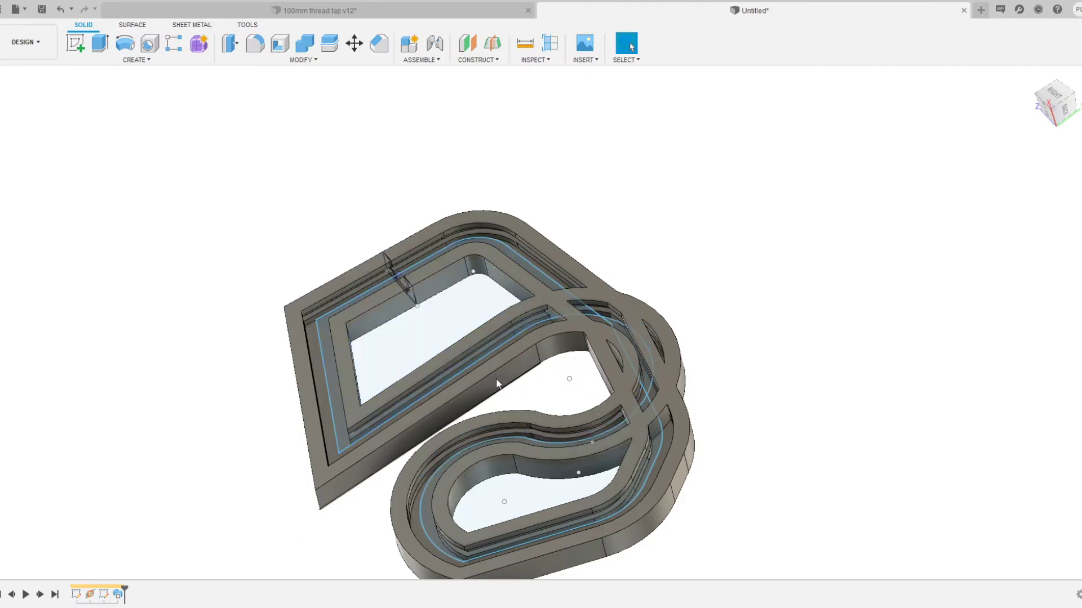
Edit the path sketch and make the lower arc tangent to the large upper arc at their shared endpoint
double_click(78, 595)
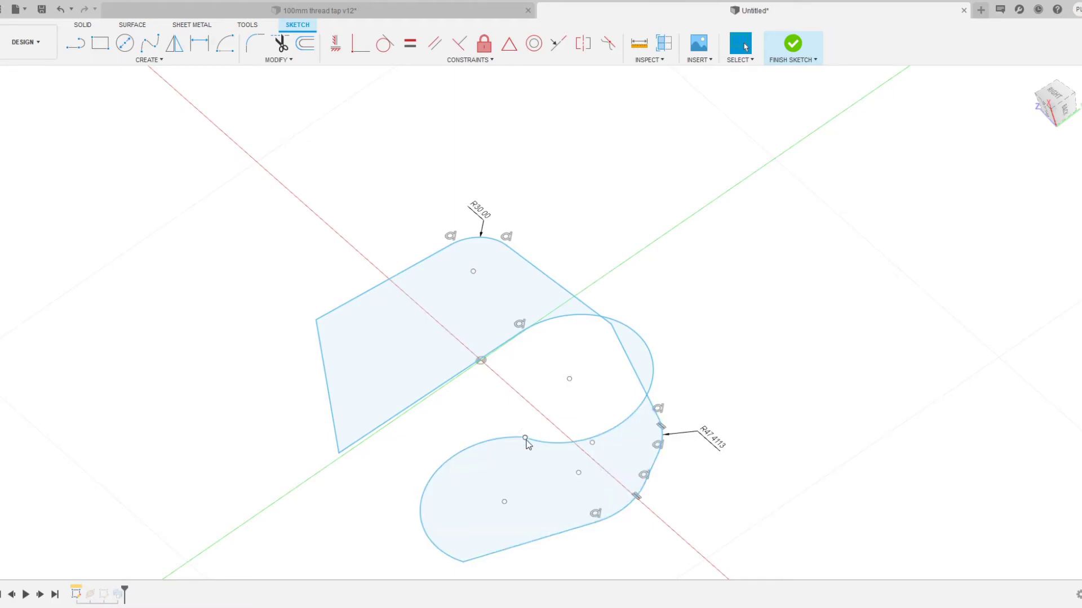
left_click(384, 43)
left_click(509, 439)
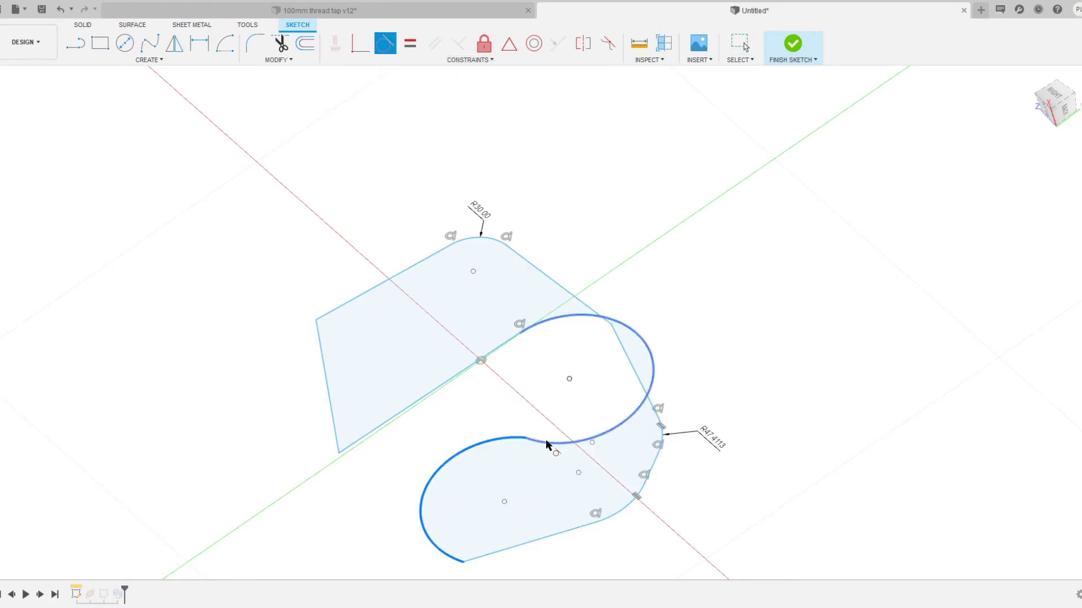
left_click(546, 445)
key("Escape")
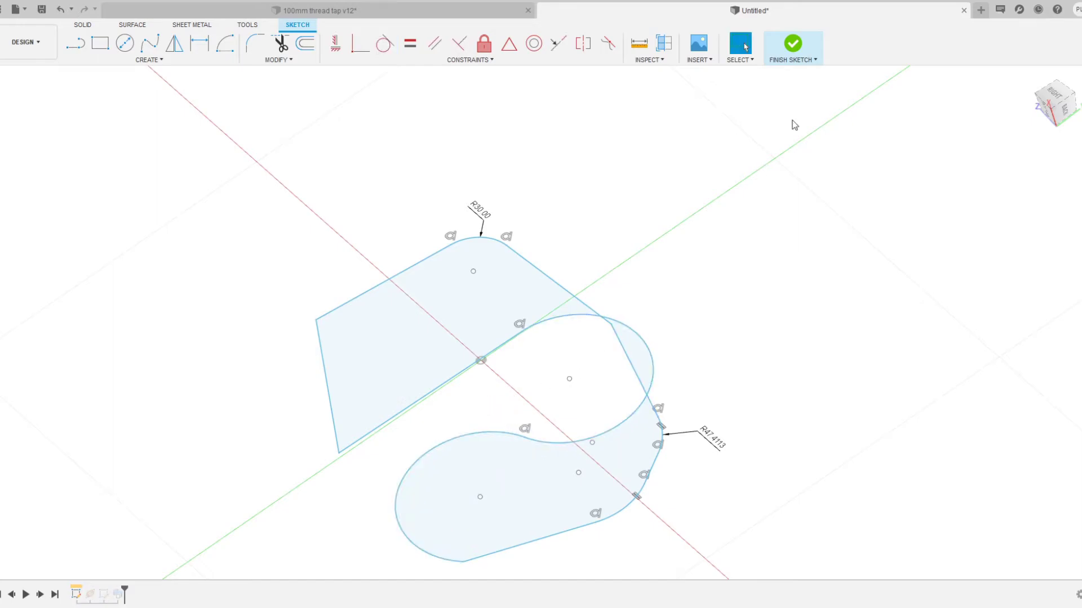
left_click(793, 43)
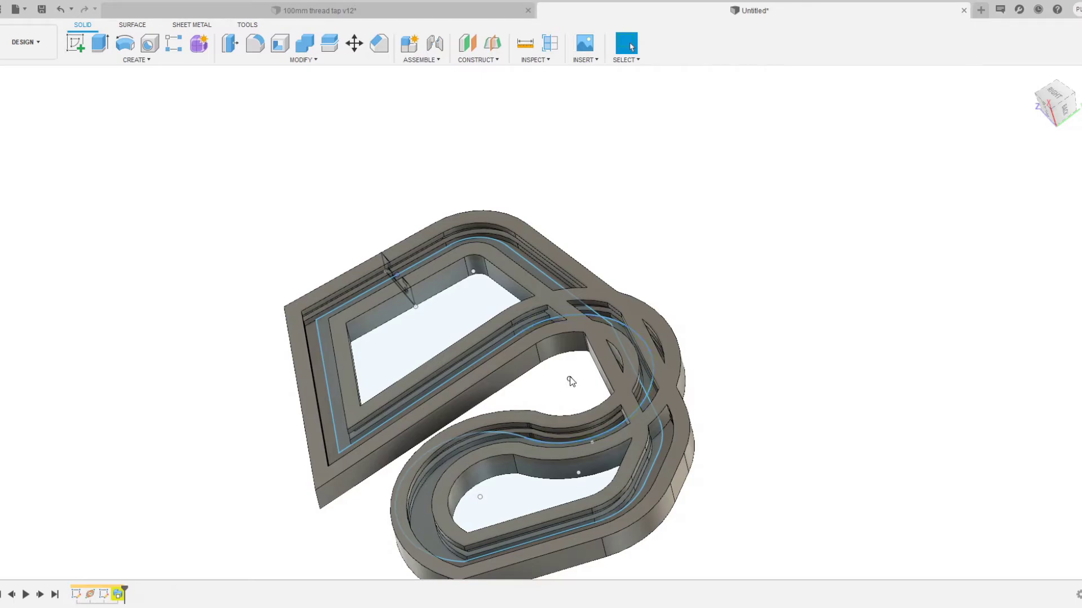
Move the large upper arc's center point about 44 mm out of the sketch plane and shift the path's sharp lower corner slightly
key("m")
left_click_drag(564, 361, 539, 319)
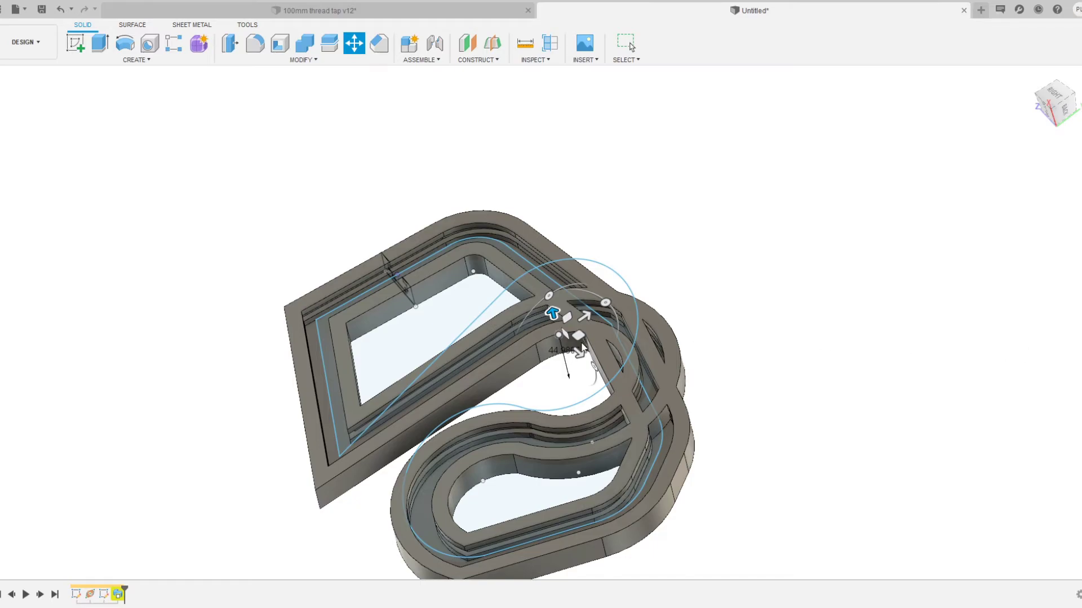
key("Return")
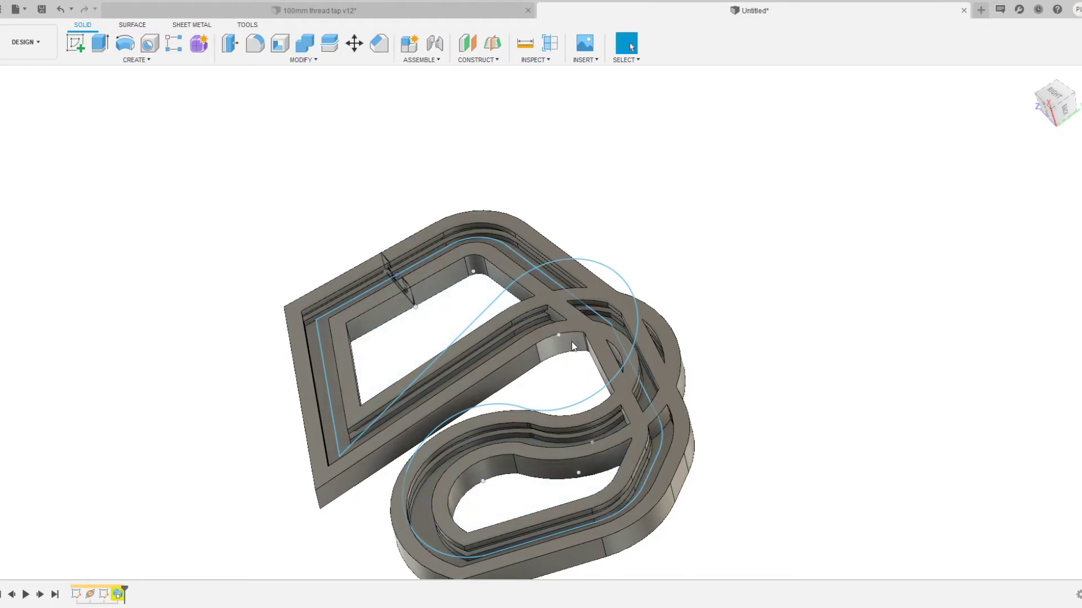
left_click_drag(340, 456, 317, 452)
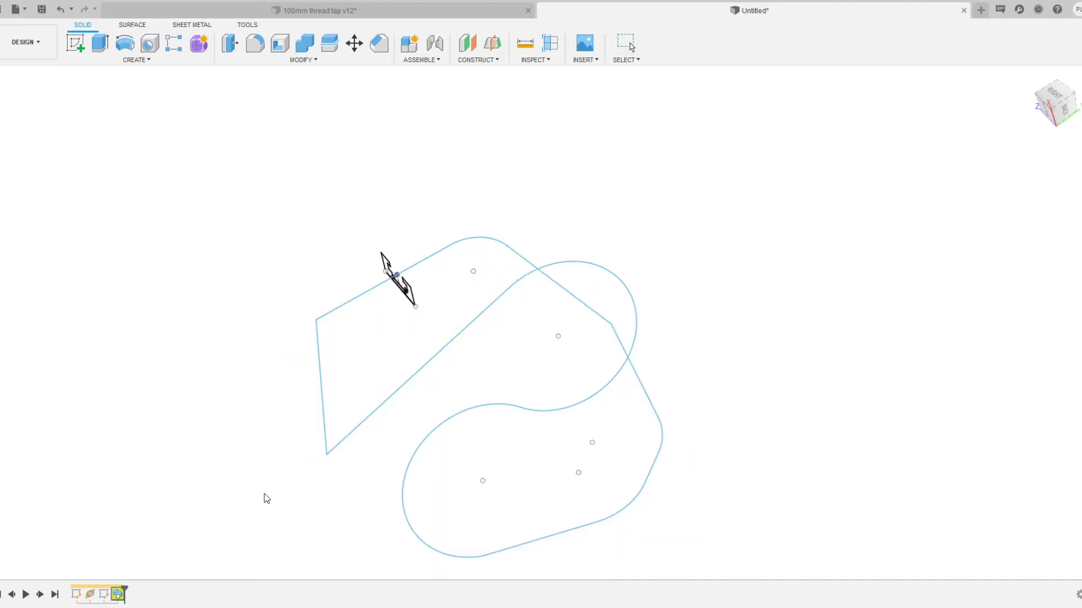
Try to sweep the notched U profile again along the raised path toward the sharp lower corner
key("e")
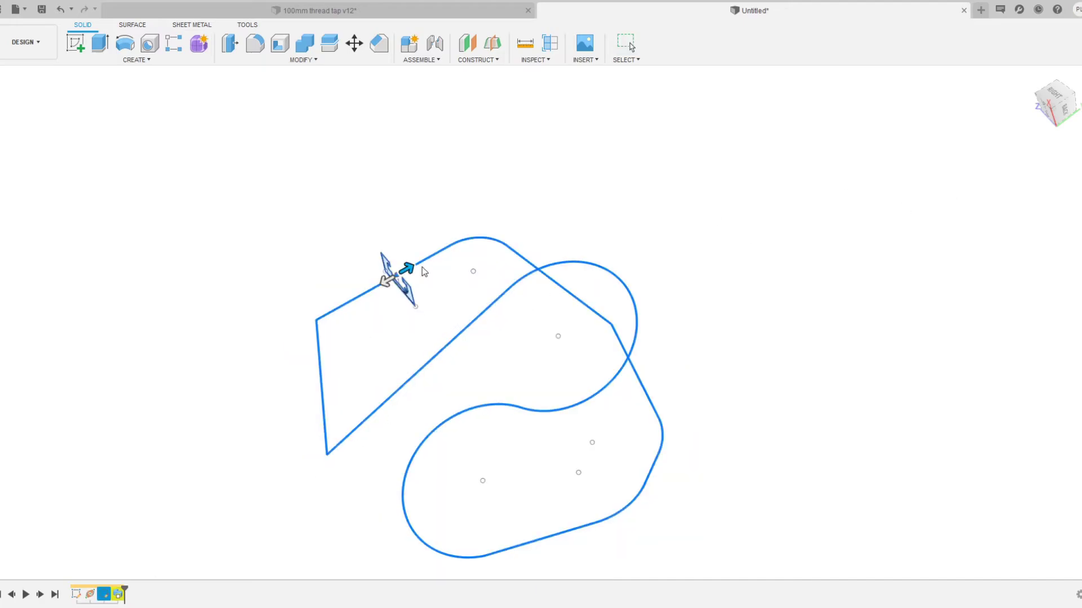
mouse_move(417, 270)
left_mouse_down()
mouse_move(466, 234)
mouse_move(569, 244)
mouse_move(644, 319)
mouse_move(663, 395)
mouse_move(649, 487)
mouse_move(594, 533)
mouse_move(438, 564)
mouse_move(385, 564)
mouse_move(335, 536)
left_mouse_up()
left_click_drag(342, 431, 344, 458)
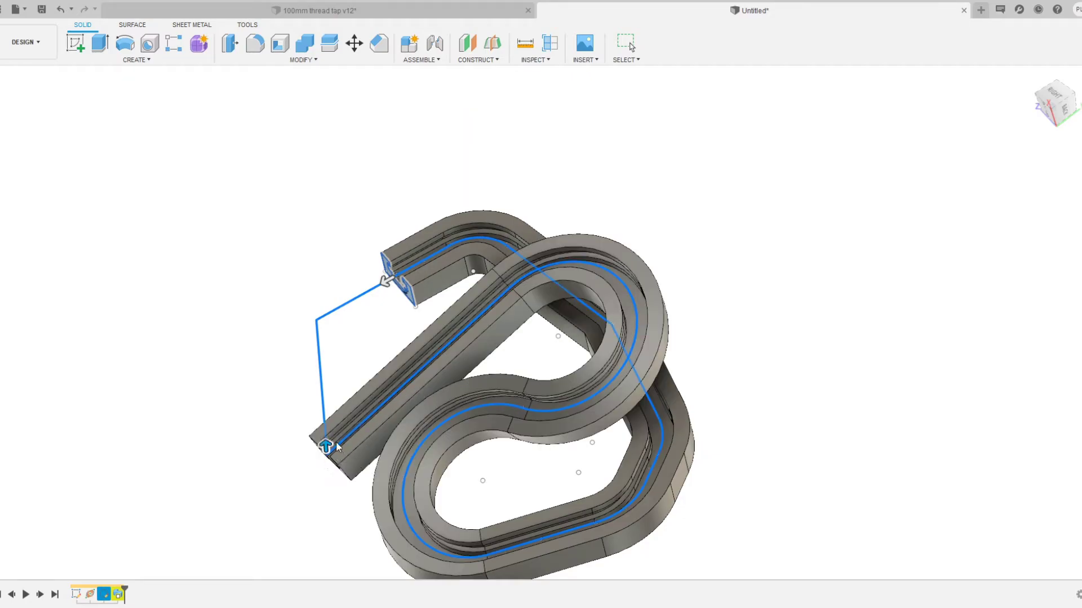
mouse_move(327, 447)
left_mouse_down()
mouse_move(309, 445)
mouse_move(307, 420)
mouse_move(332, 455)
left_mouse_up()
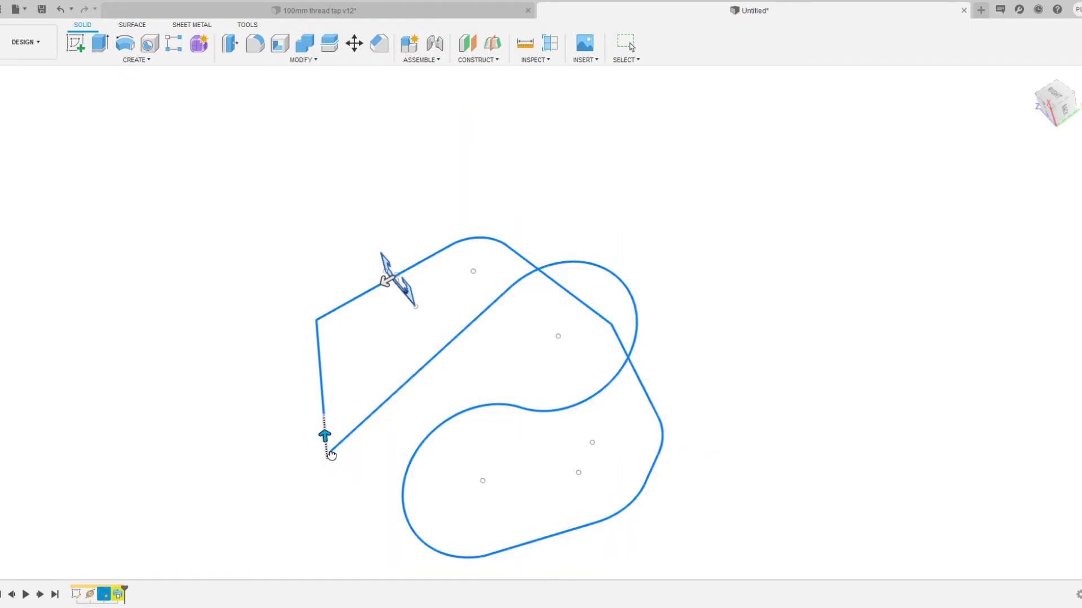
middle_click_drag(333, 383, 347, 447, "shift")
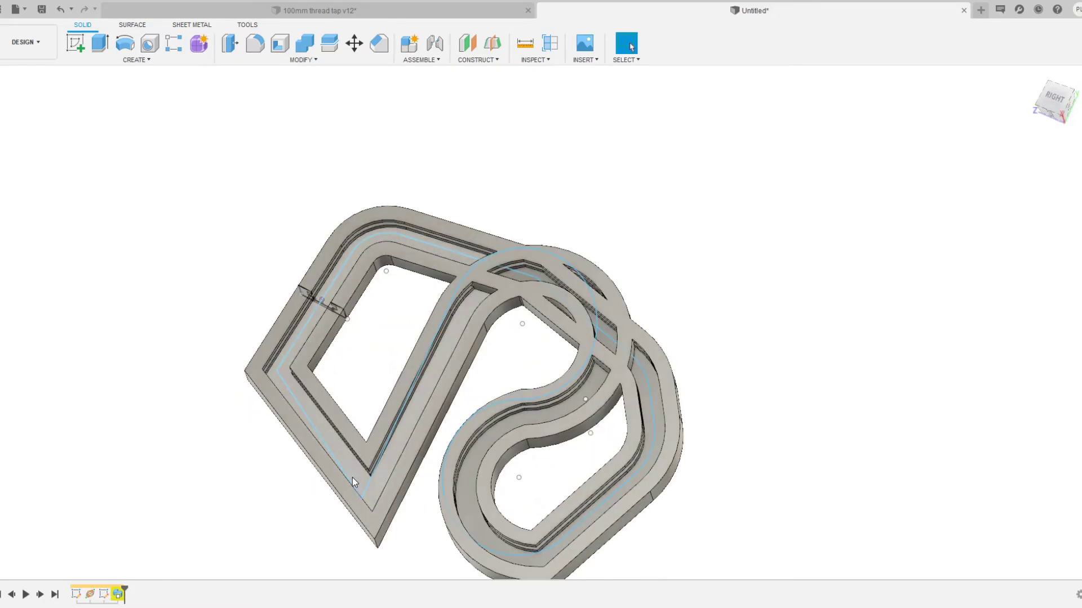
double_click(77, 594)
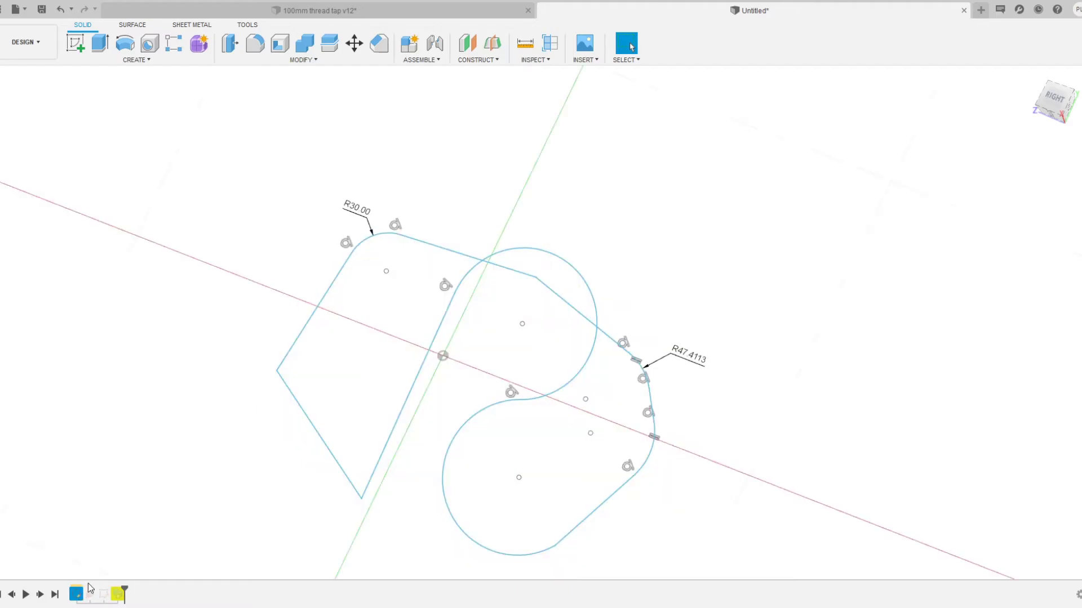
left_click(385, 44)
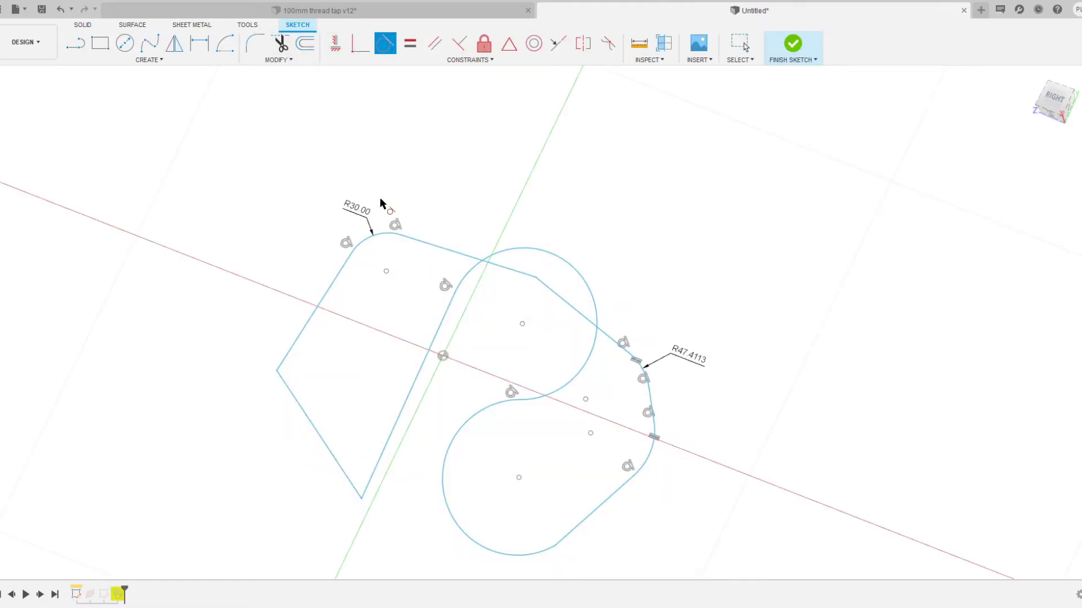
left_click(255, 44)
left_click(330, 463)
left_click(373, 475)
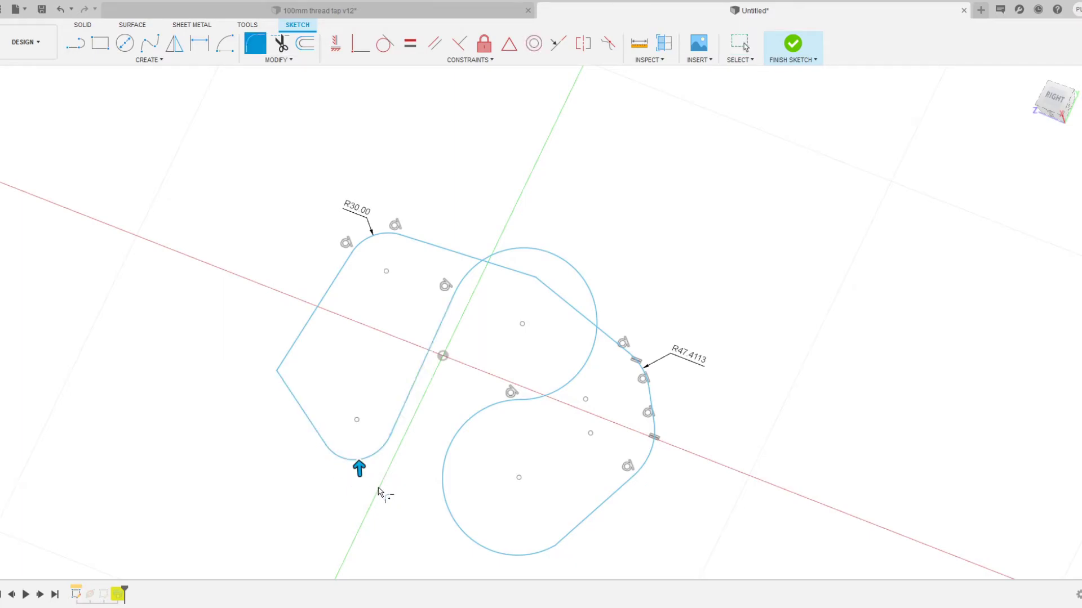
key("Escape")
left_click(793, 43)
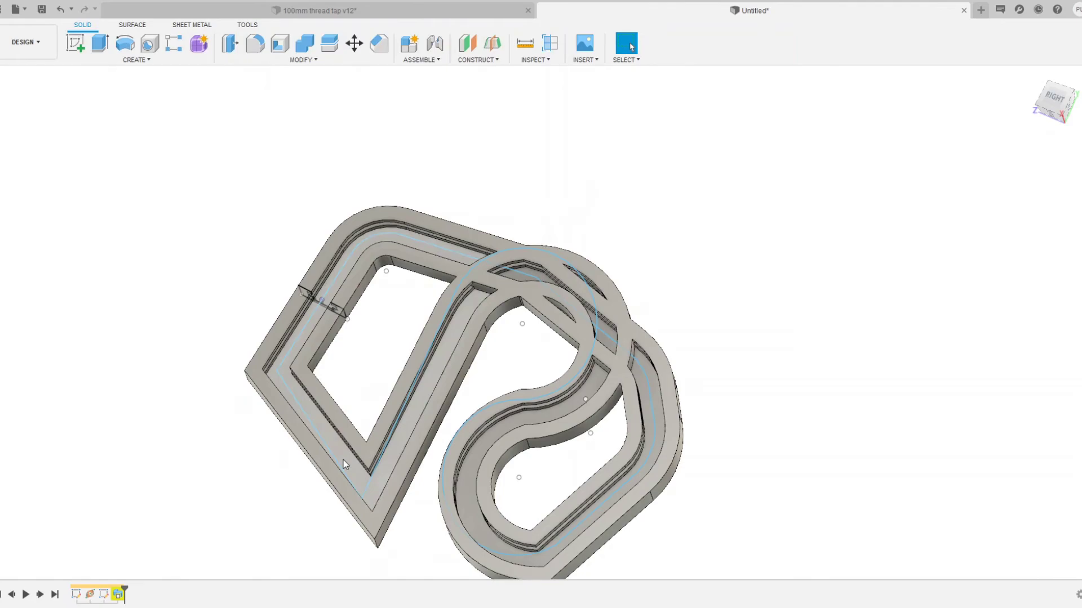
Edit the path sketch and fillet the sharp corner between the profile's line and the adjoining lower line with a 30 mm radius
left_click(75, 595)
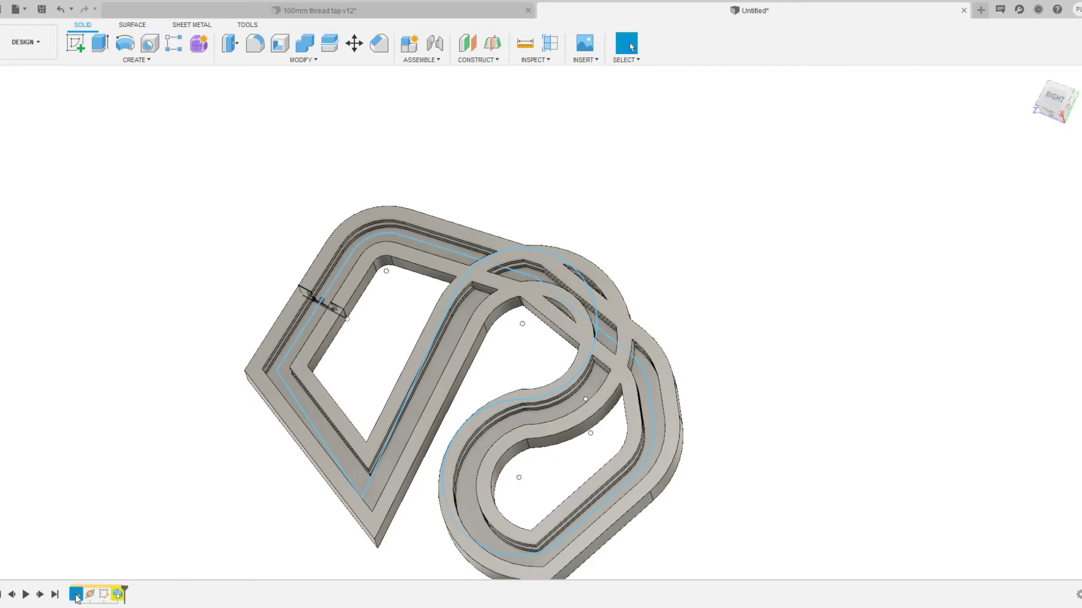
double_click(346, 474)
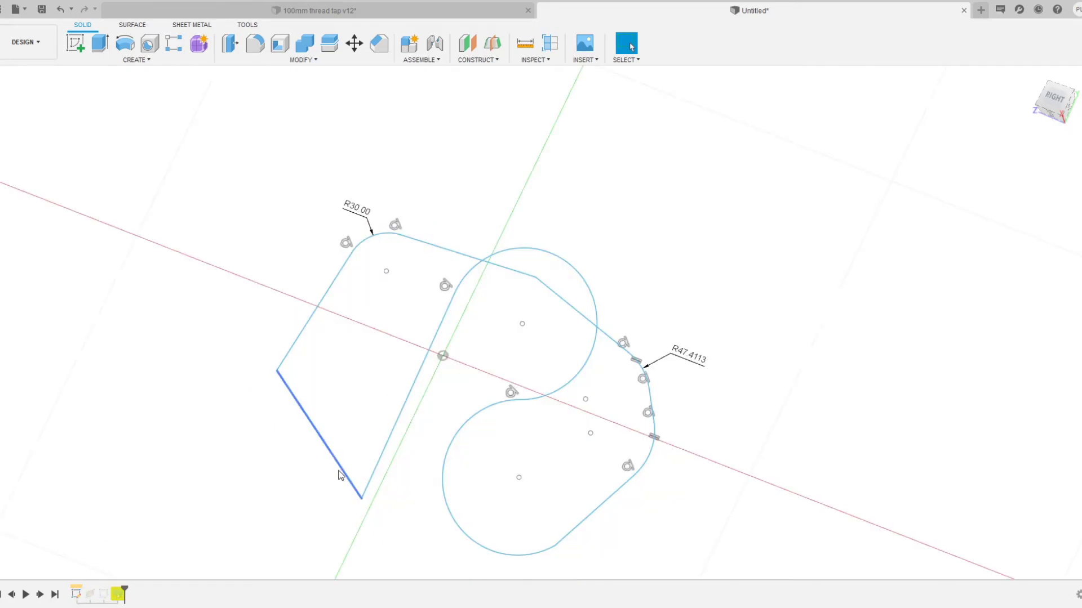
left_click(282, 43)
left_click(255, 43)
left_click(333, 449)
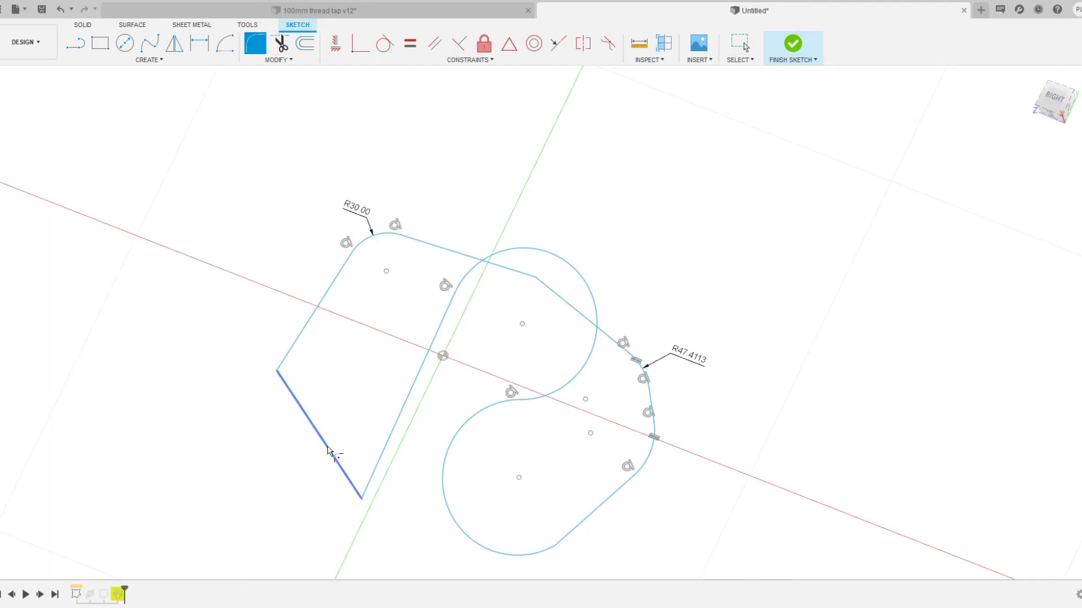
left_click(285, 356)
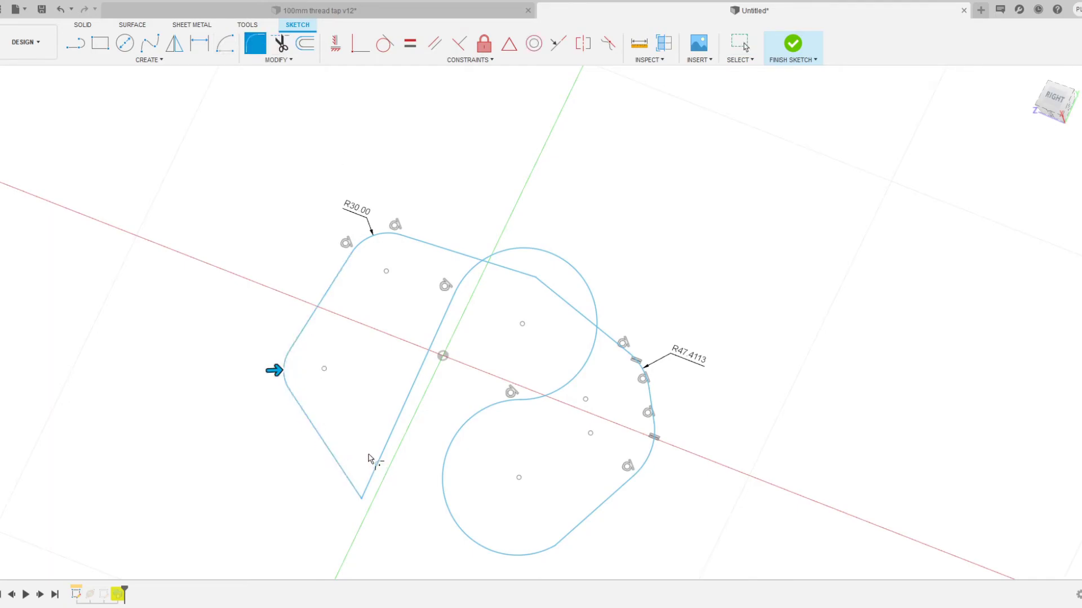
key("Return")
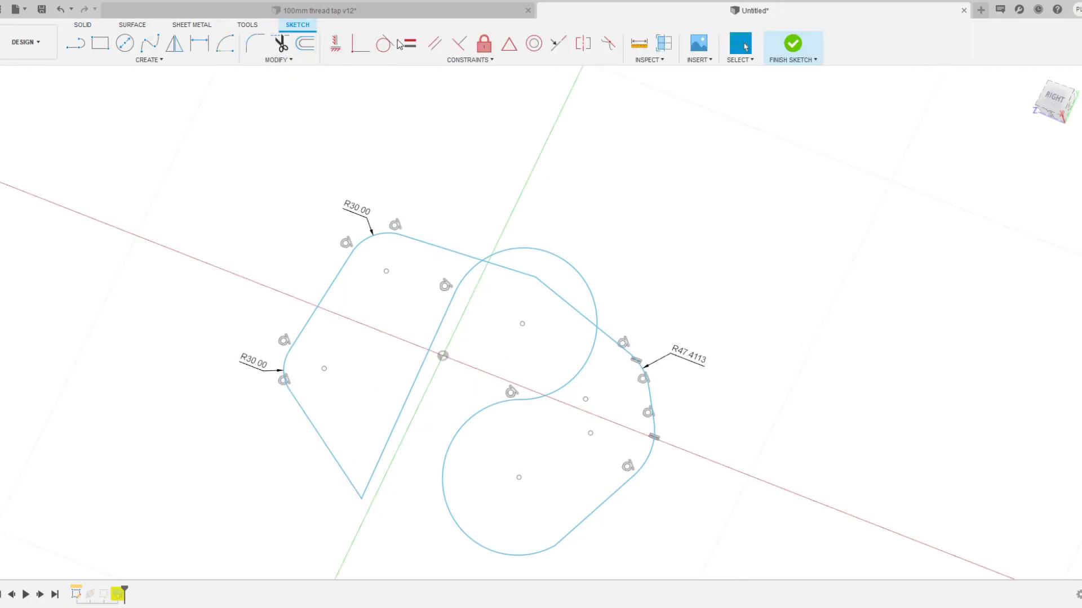
Fillet the path's remaining sharp lower corner with a 30 mm radius and finish the sketch
left_click(255, 43)
left_click(343, 472)
left_click(376, 466)
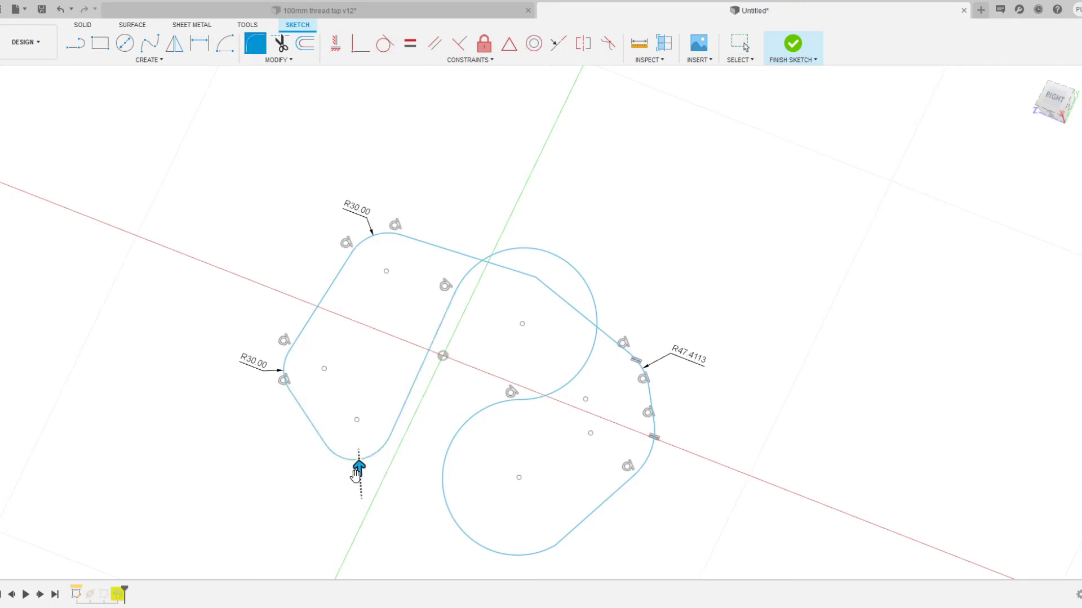
key("Escape")
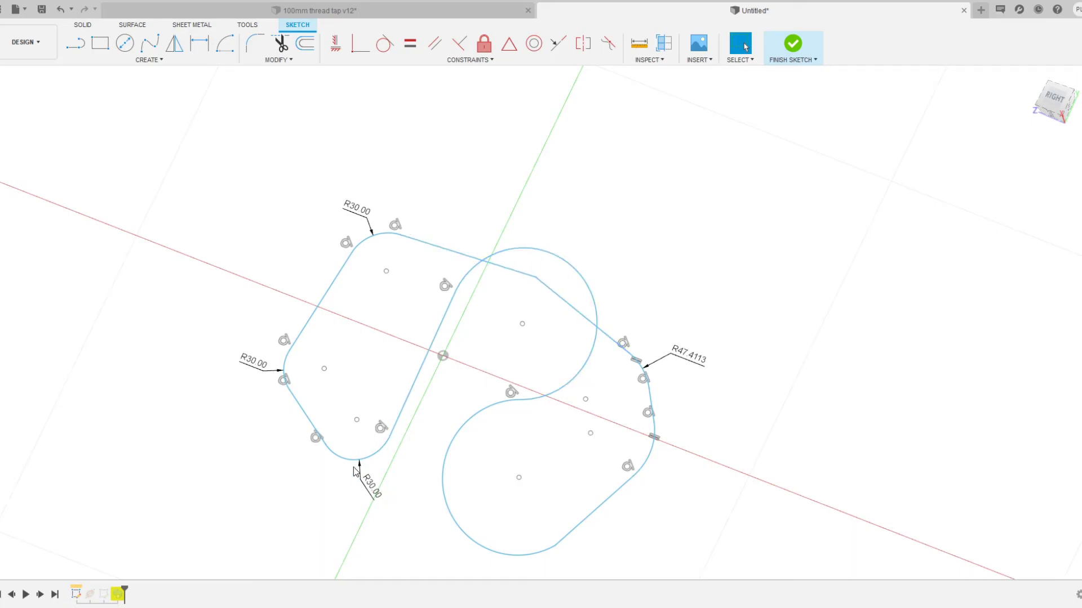
left_click(793, 45)
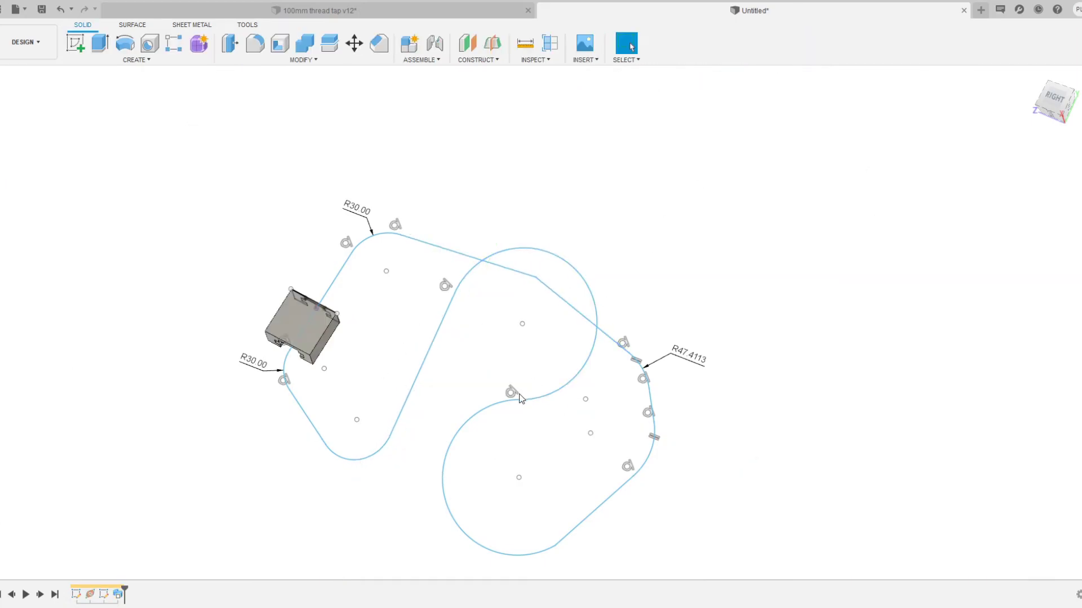
Edit the sweep and reselect the whole filleted sketch chain as its path
double_click(117, 594)
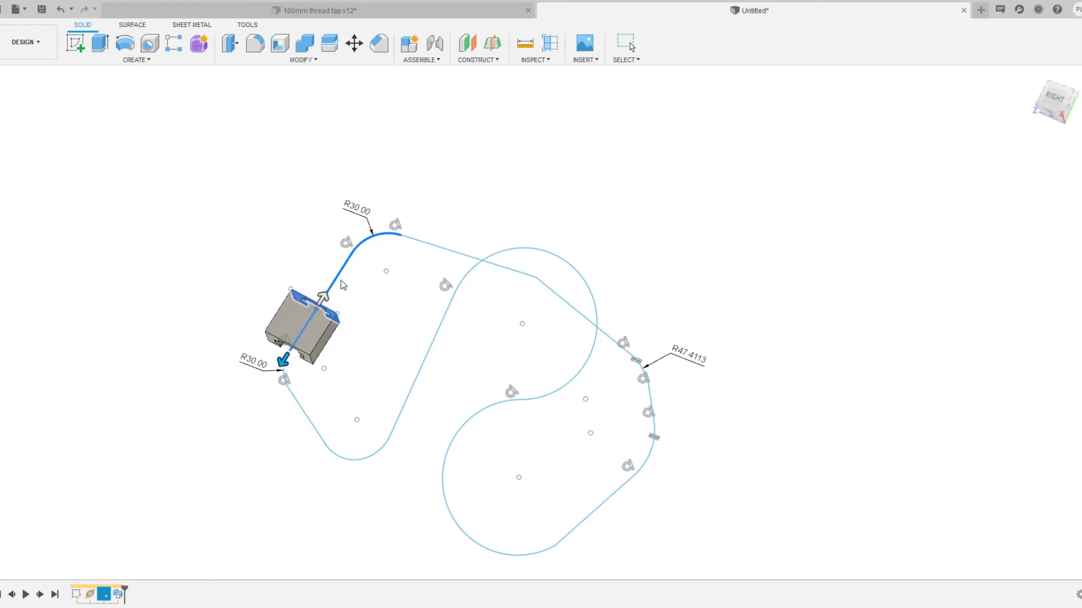
left_click_drag(326, 292, 623, 342)
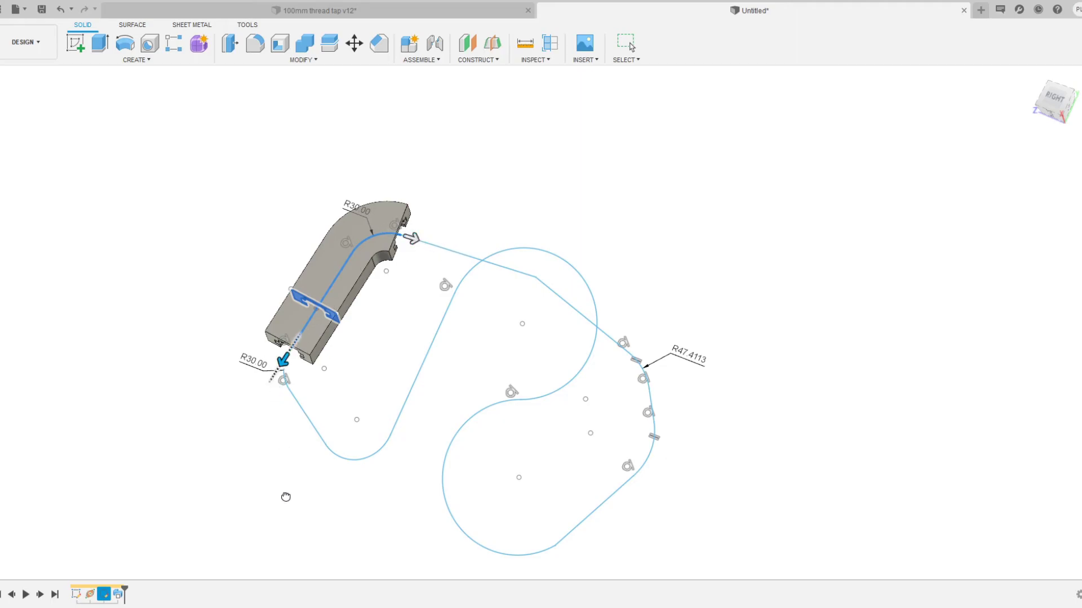
left_click(1029, 201)
left_click(333, 283)
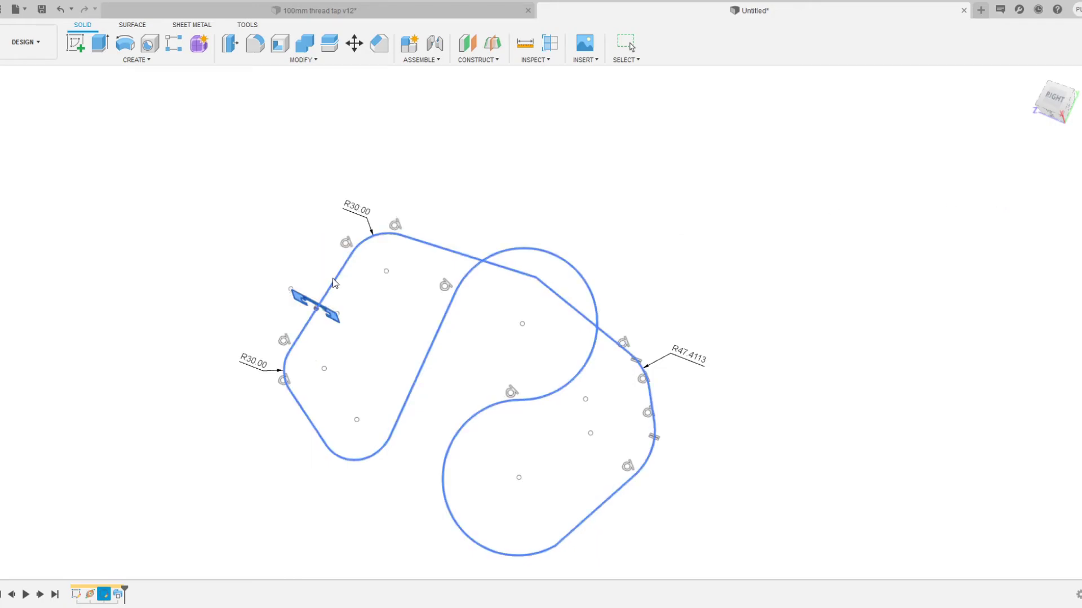
middle_click_drag(682, 265, 684, 248, "shift")
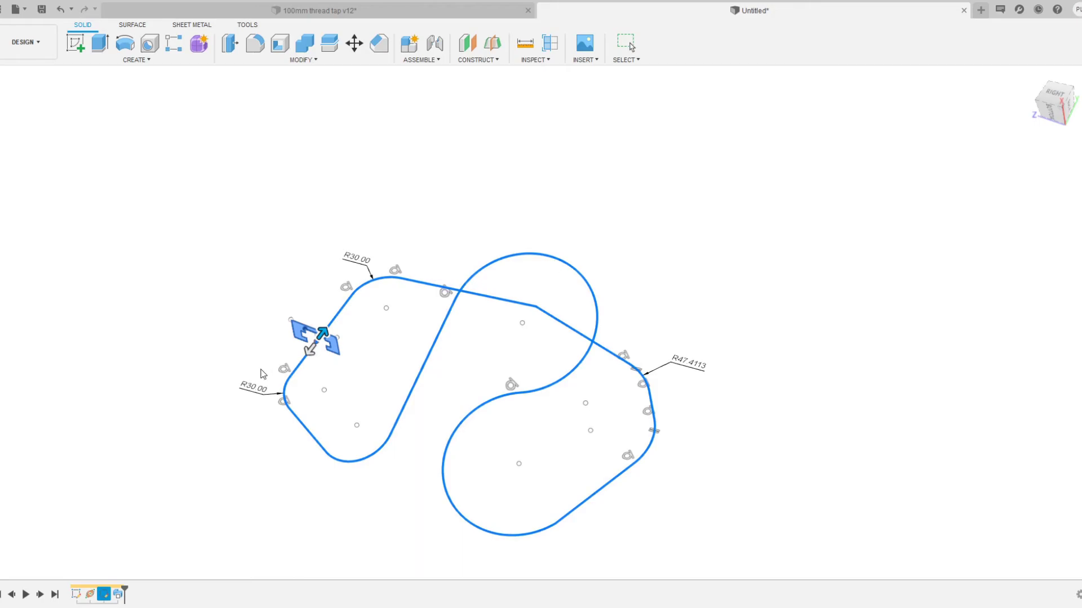
Extend the sweep from the notched U profile in both directions along the filleted path until its ends nearly meet
left_click_drag(305, 354, 294, 374)
left_click_drag(269, 413, 269, 488)
left_click_drag(322, 319, 325, 333)
left_click_drag(322, 332, 619, 481)
left_click_drag(555, 520, 415, 484)
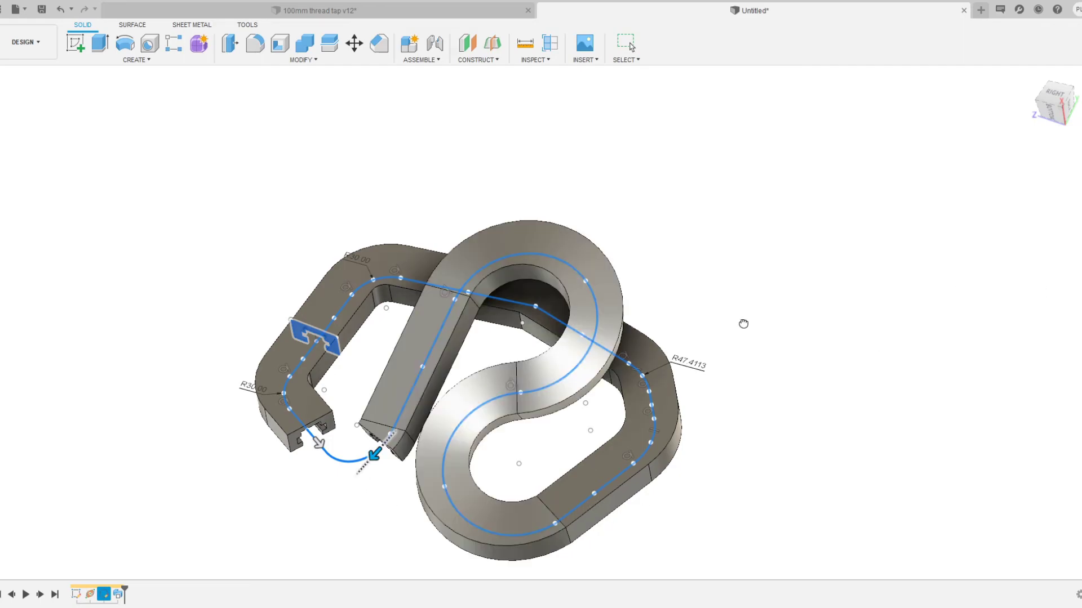
left_click_drag(373, 460, 311, 442)
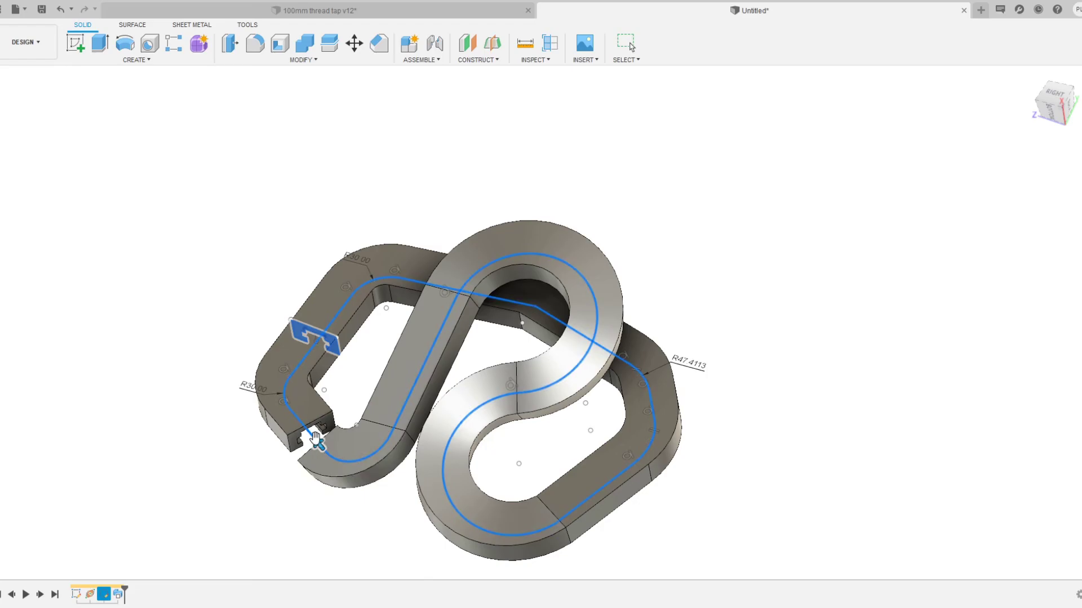
Fine-tune the sweep's end distance to leave a narrow gap between the two track ends, and close the sweep
middle_click_drag(328, 401, 457, 463, "shift")
scroll(449, 454, "up", 3)
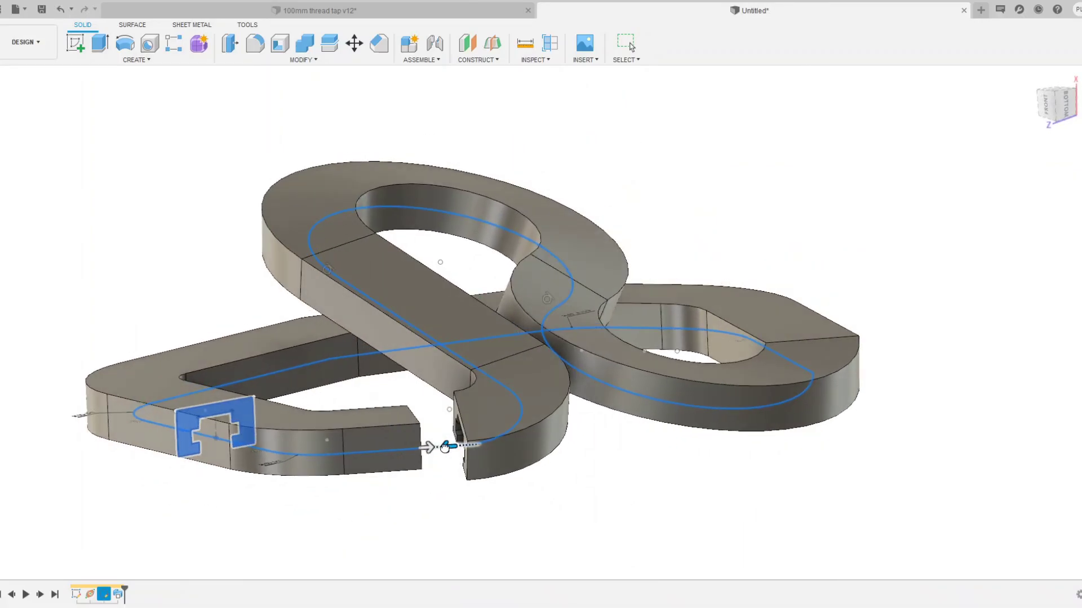
left_click_drag(430, 447, 426, 426)
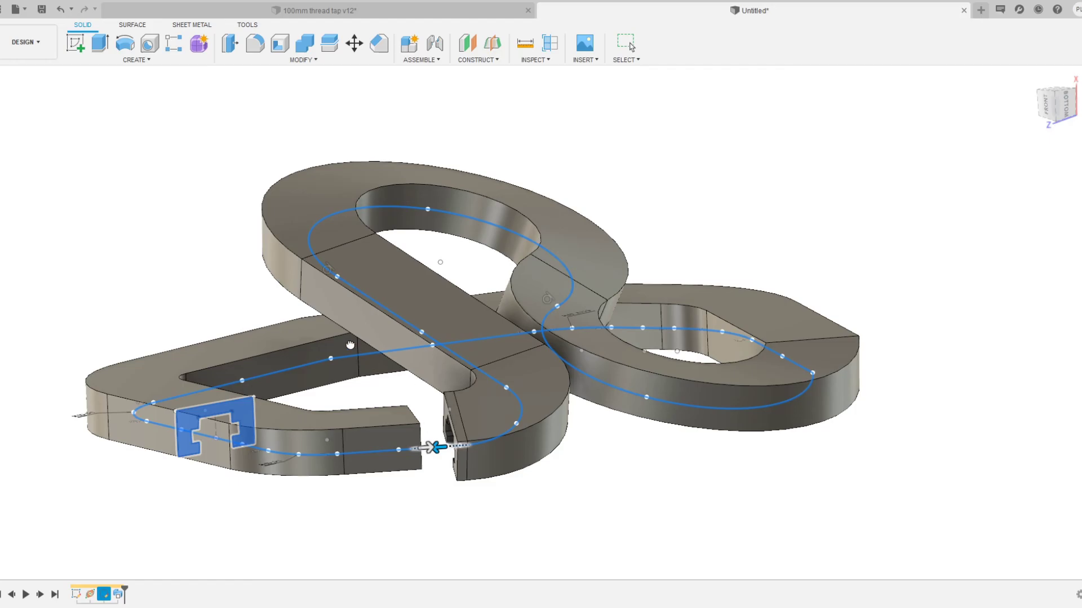
scroll(332, 367, "down", 2)
middle_click_drag(382, 403, 383, 332, "shift")
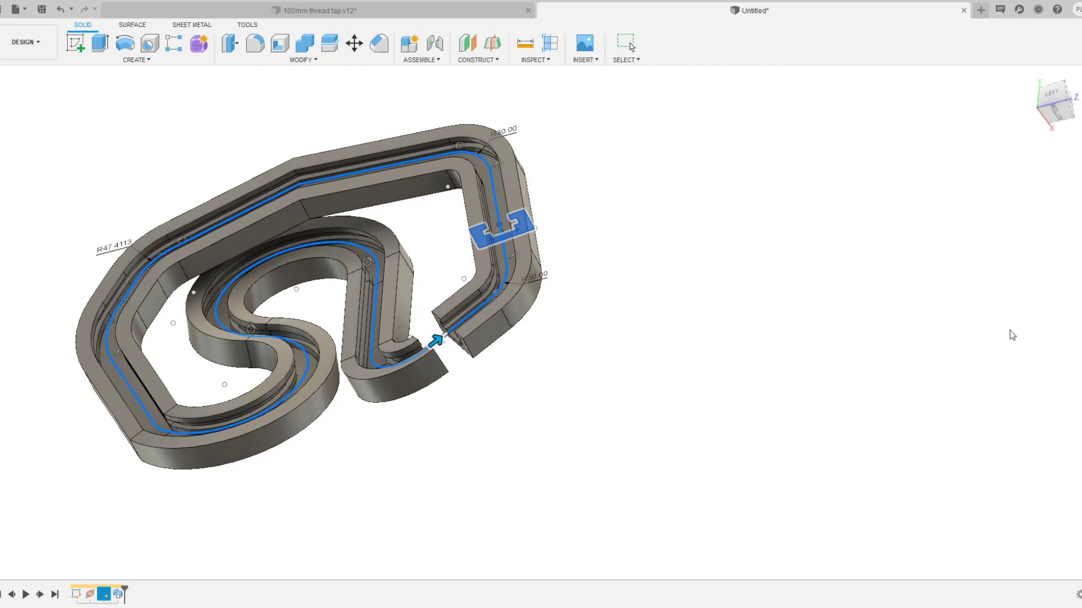
key("ctrl+z")
scroll(351, 364, "up", 1)
middle_click_drag(474, 366, 555, 389, "shift")
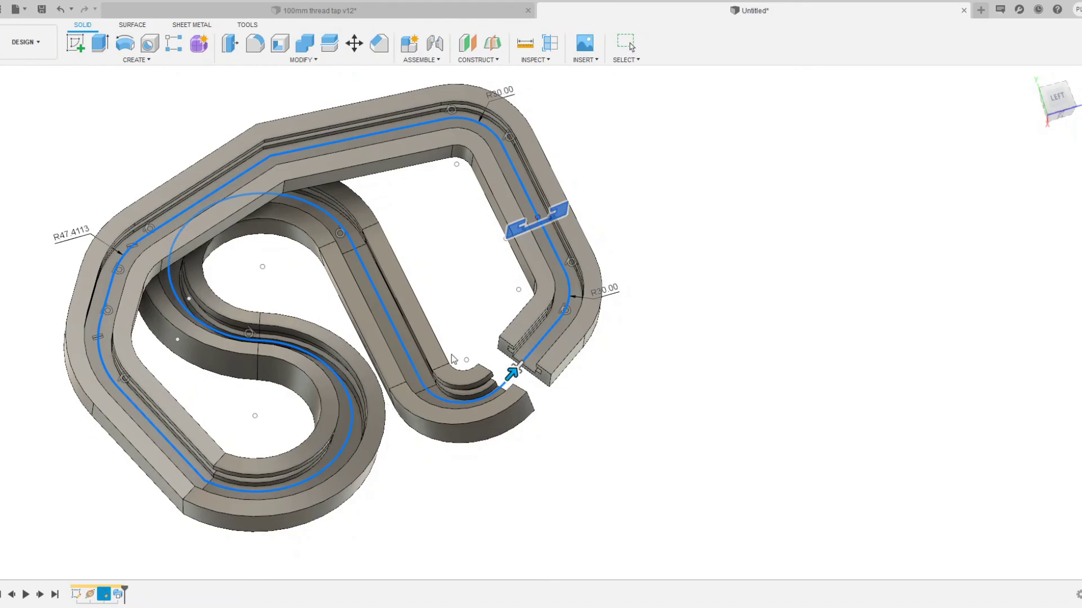
key("Escape")
Start moving the path sketch point where the outer straight line meets the large end curve of the S-bend
middle_click_drag(454, 359, 471, 399, "shift")
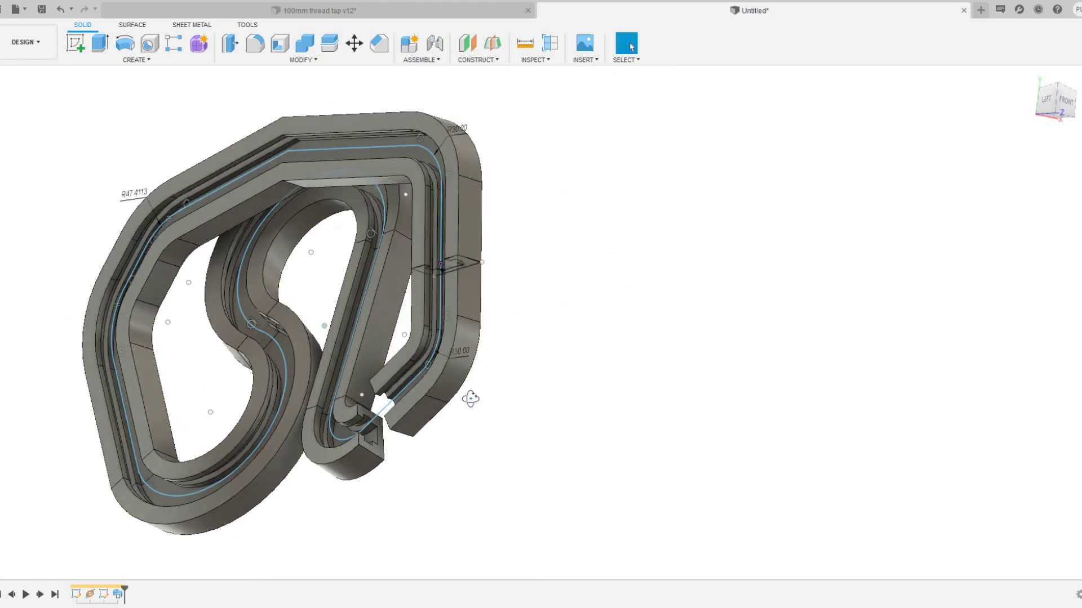
mouse_move(366, 420)
middle_mouse_down()
mouse_move(364, 365)
mouse_move(477, 355)
mouse_move(523, 286)
mouse_move(490, 257)
mouse_move(506, 339)
mouse_move(487, 349)
middle_mouse_up()
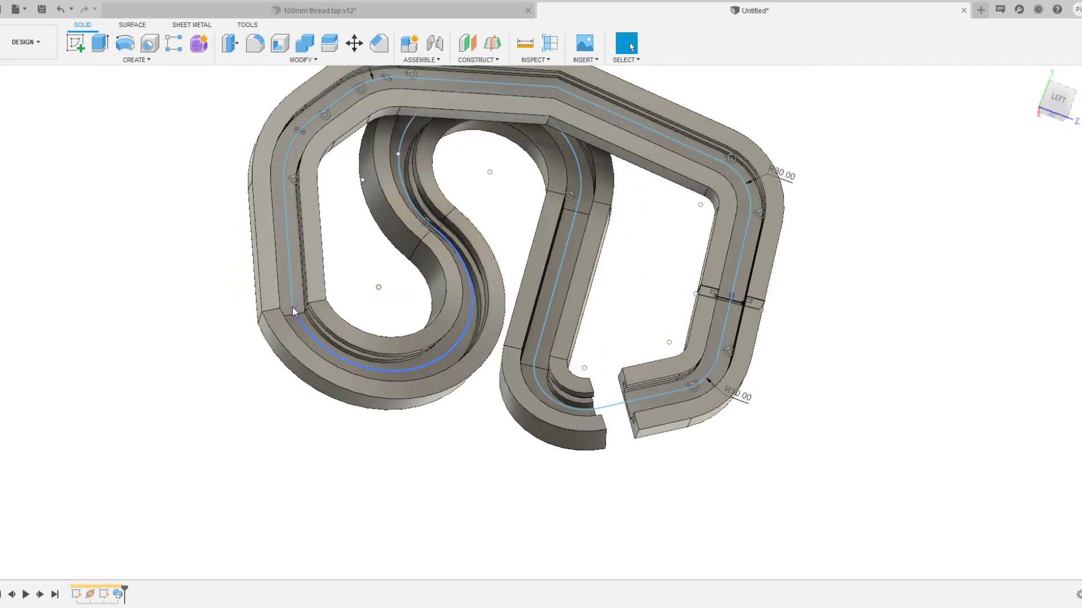
mouse_move(294, 313)
middle_mouse_down("shift")
mouse_move(304, 285)
mouse_move(294, 319)
middle_mouse_up("shift")
key("m")
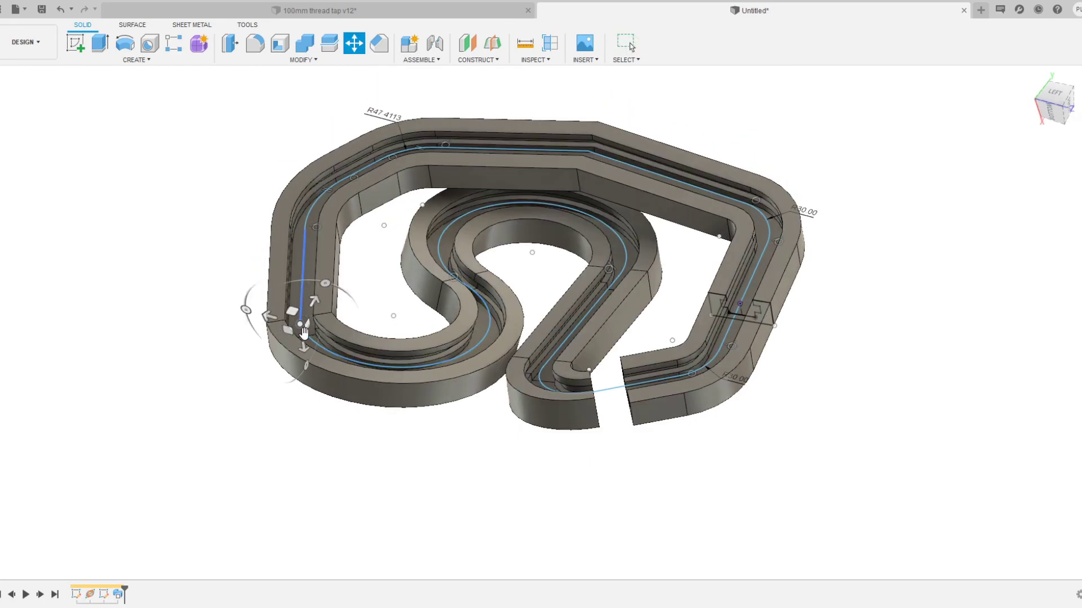